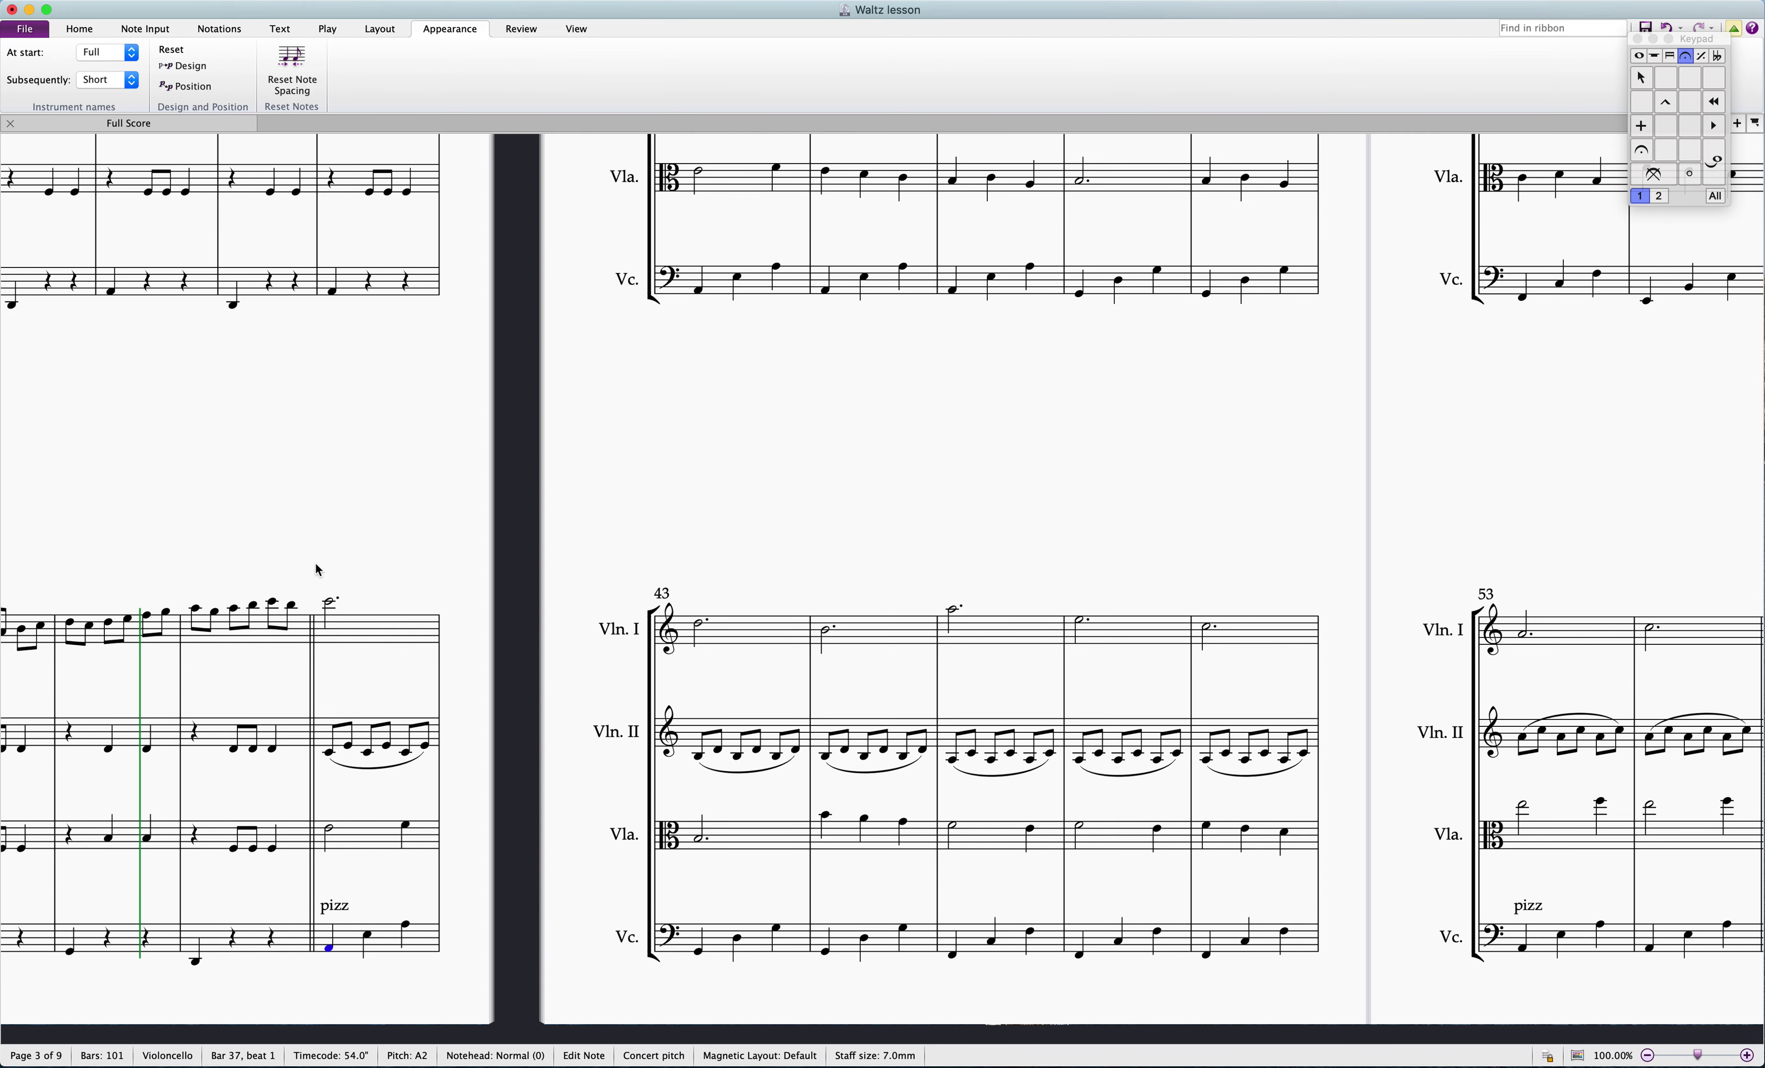
Step: Play back the score through the section starting at bar 37 and stop at the cello's arco in bar 69
key(space)
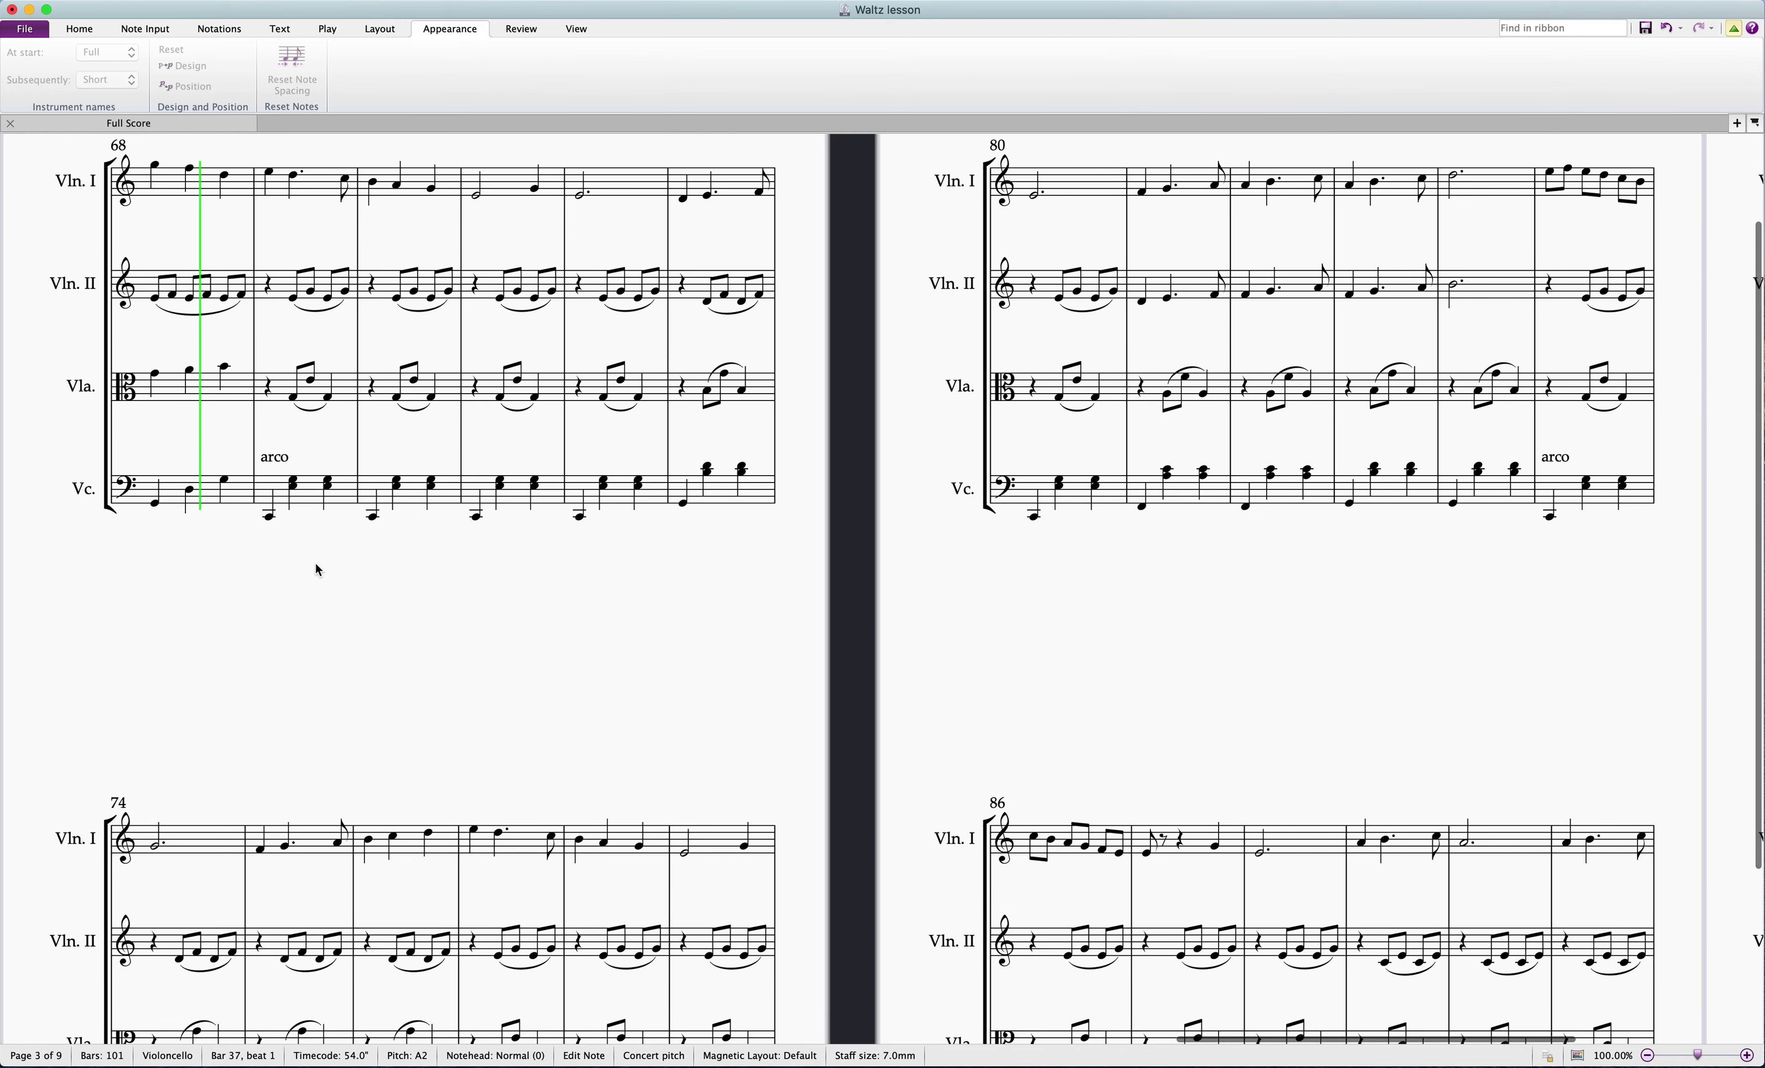
key(space)
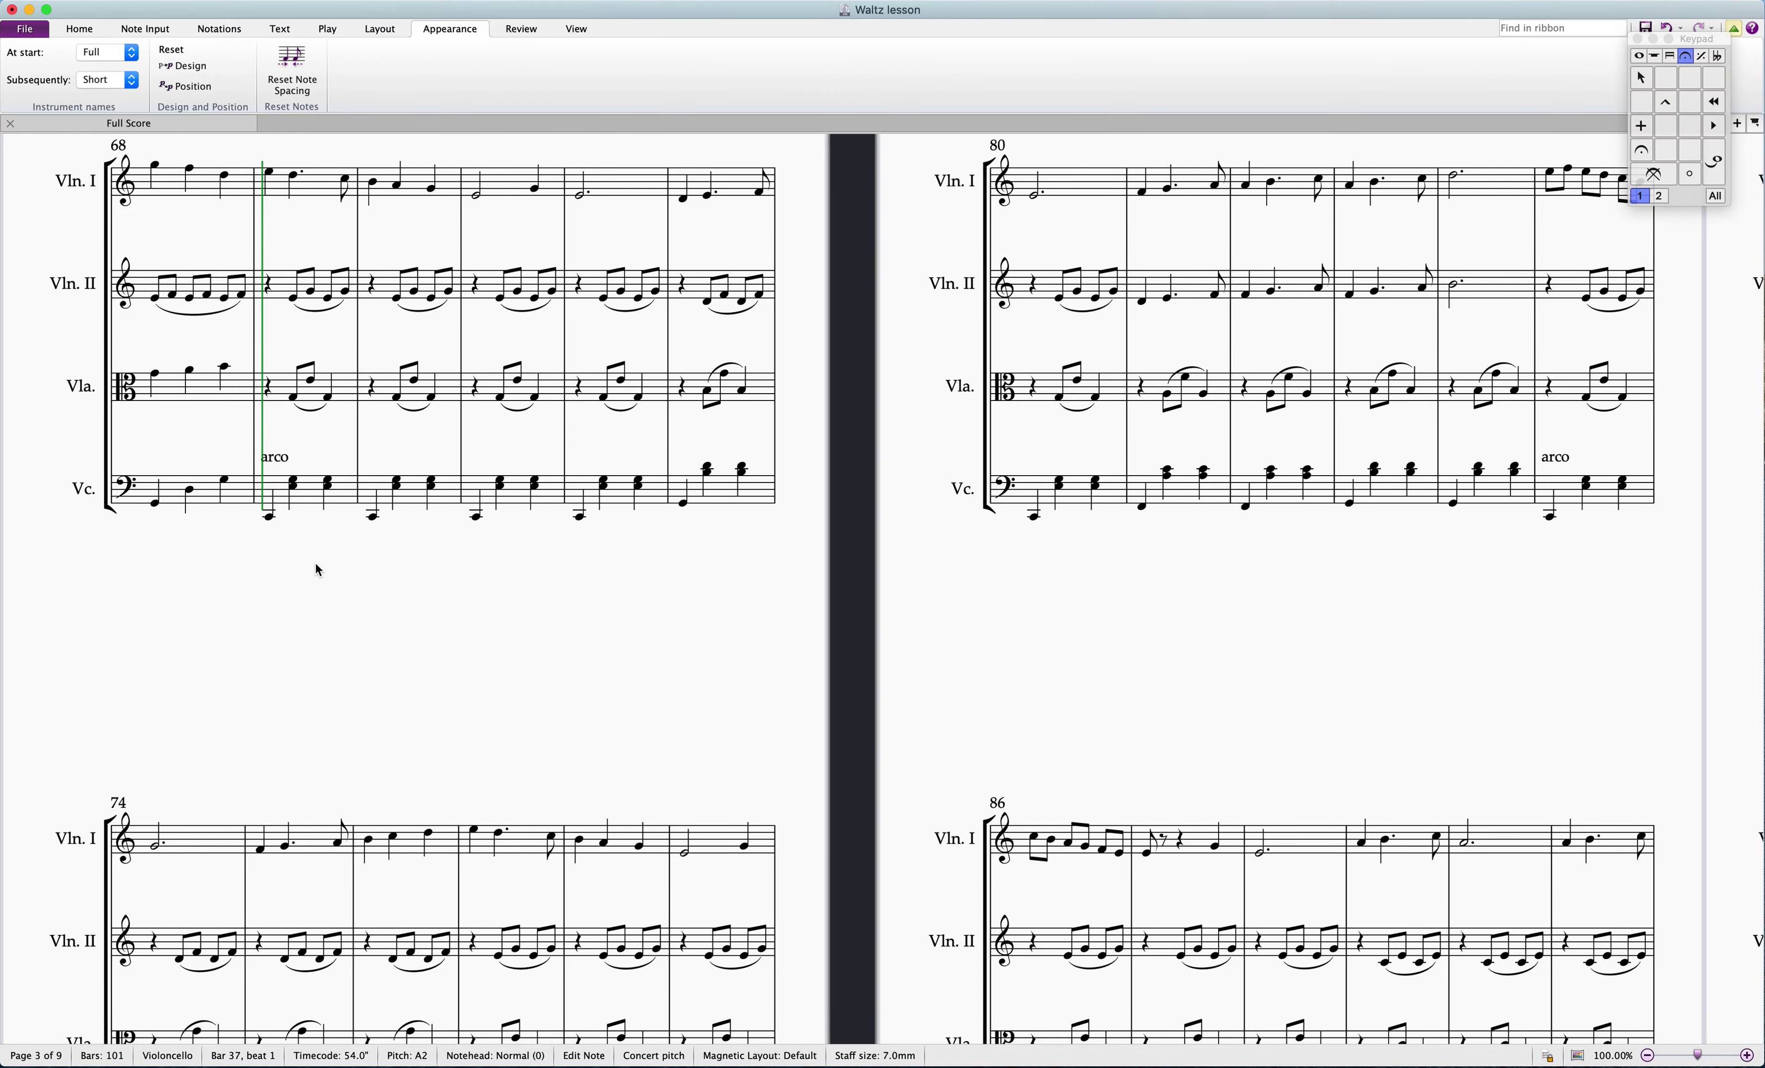
Step: Play the score from the cello's pizz marking in bar 37 and stop in bar 40
drag(269, 694, 1501, 646)
drag(780, 648, 1320, 504)
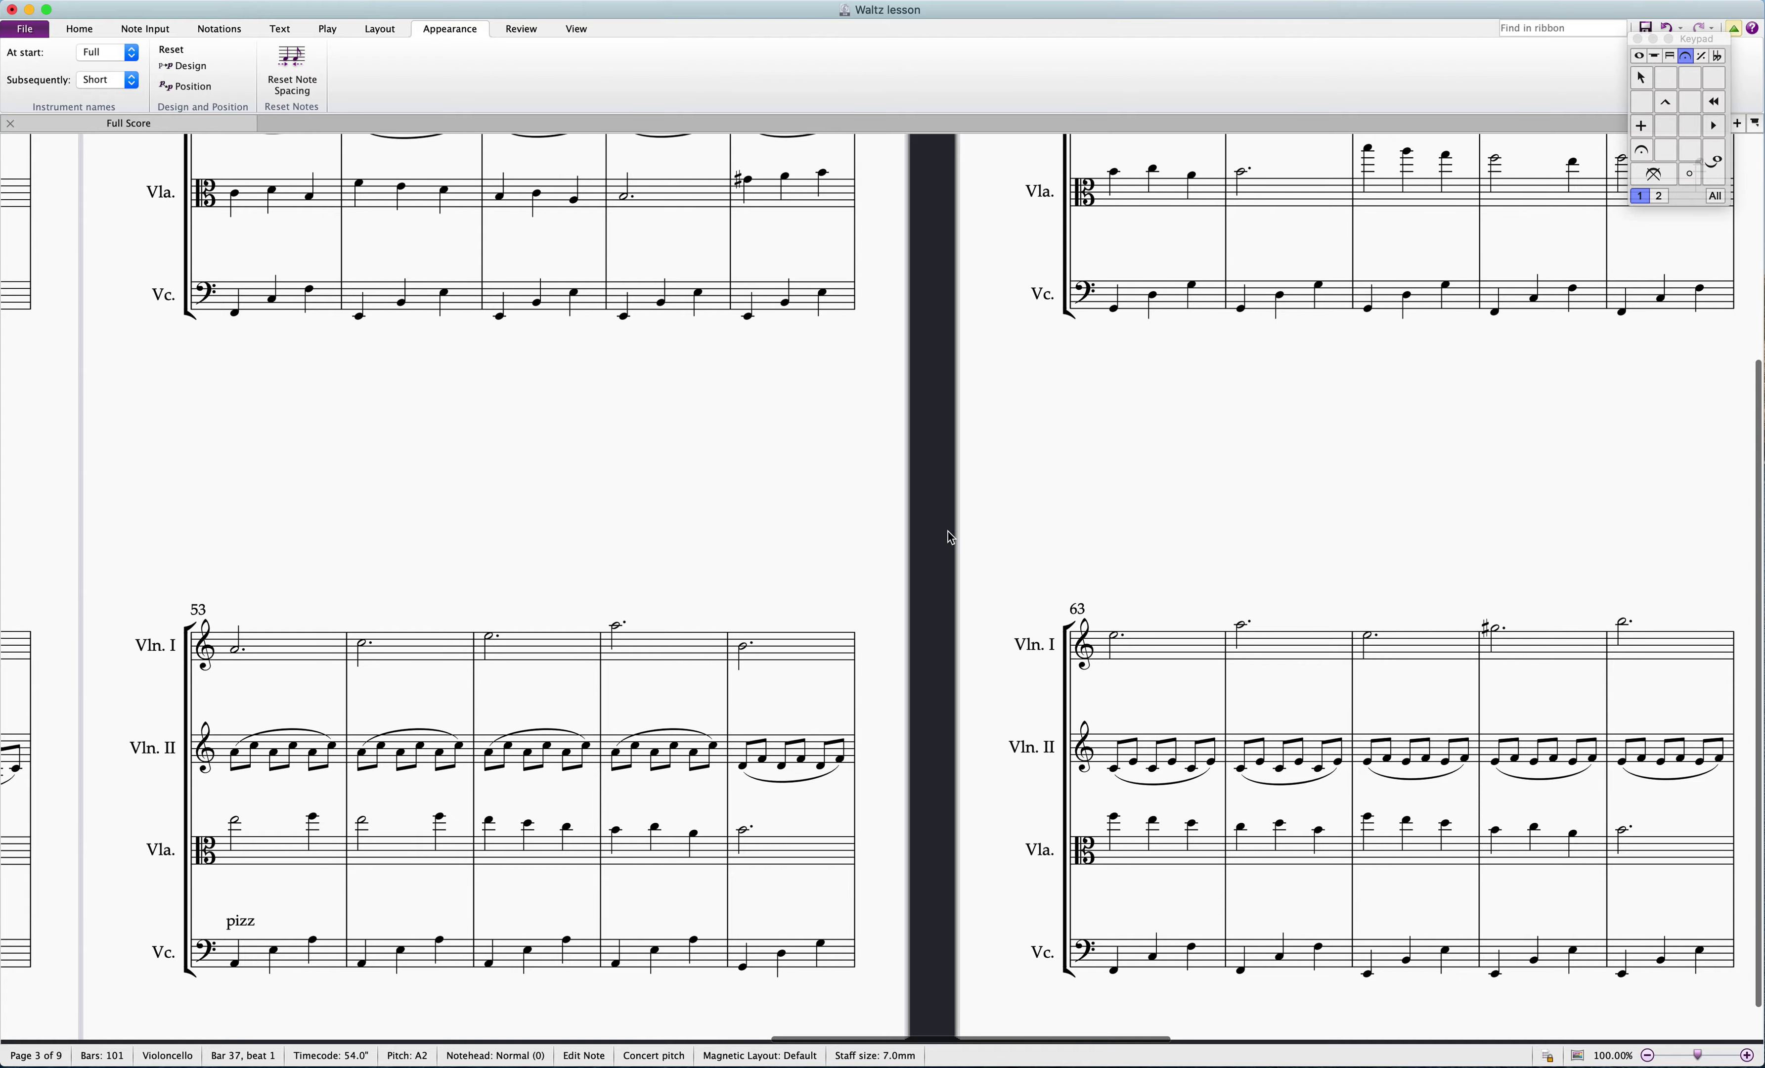
drag(584, 524, 1202, 509)
drag(240, 489, 1055, 591)
drag(642, 638, 551, 465)
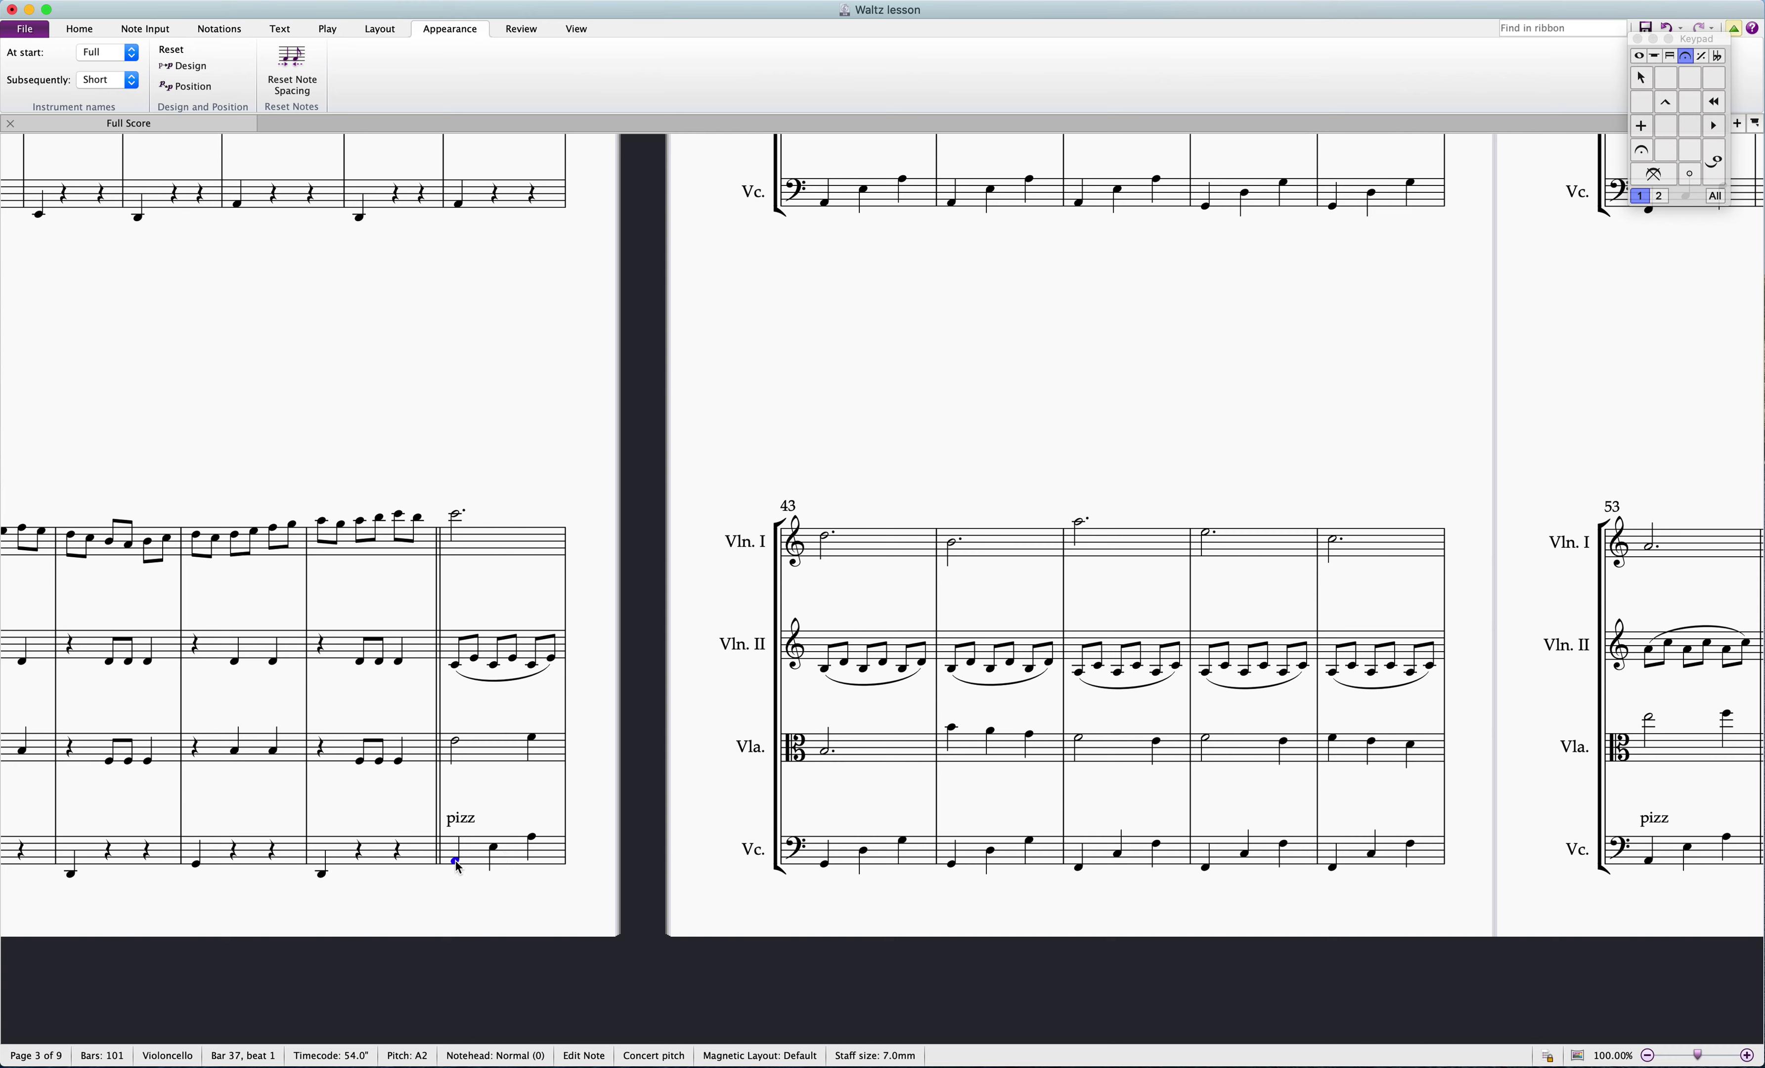
click(486, 855)
key(p)
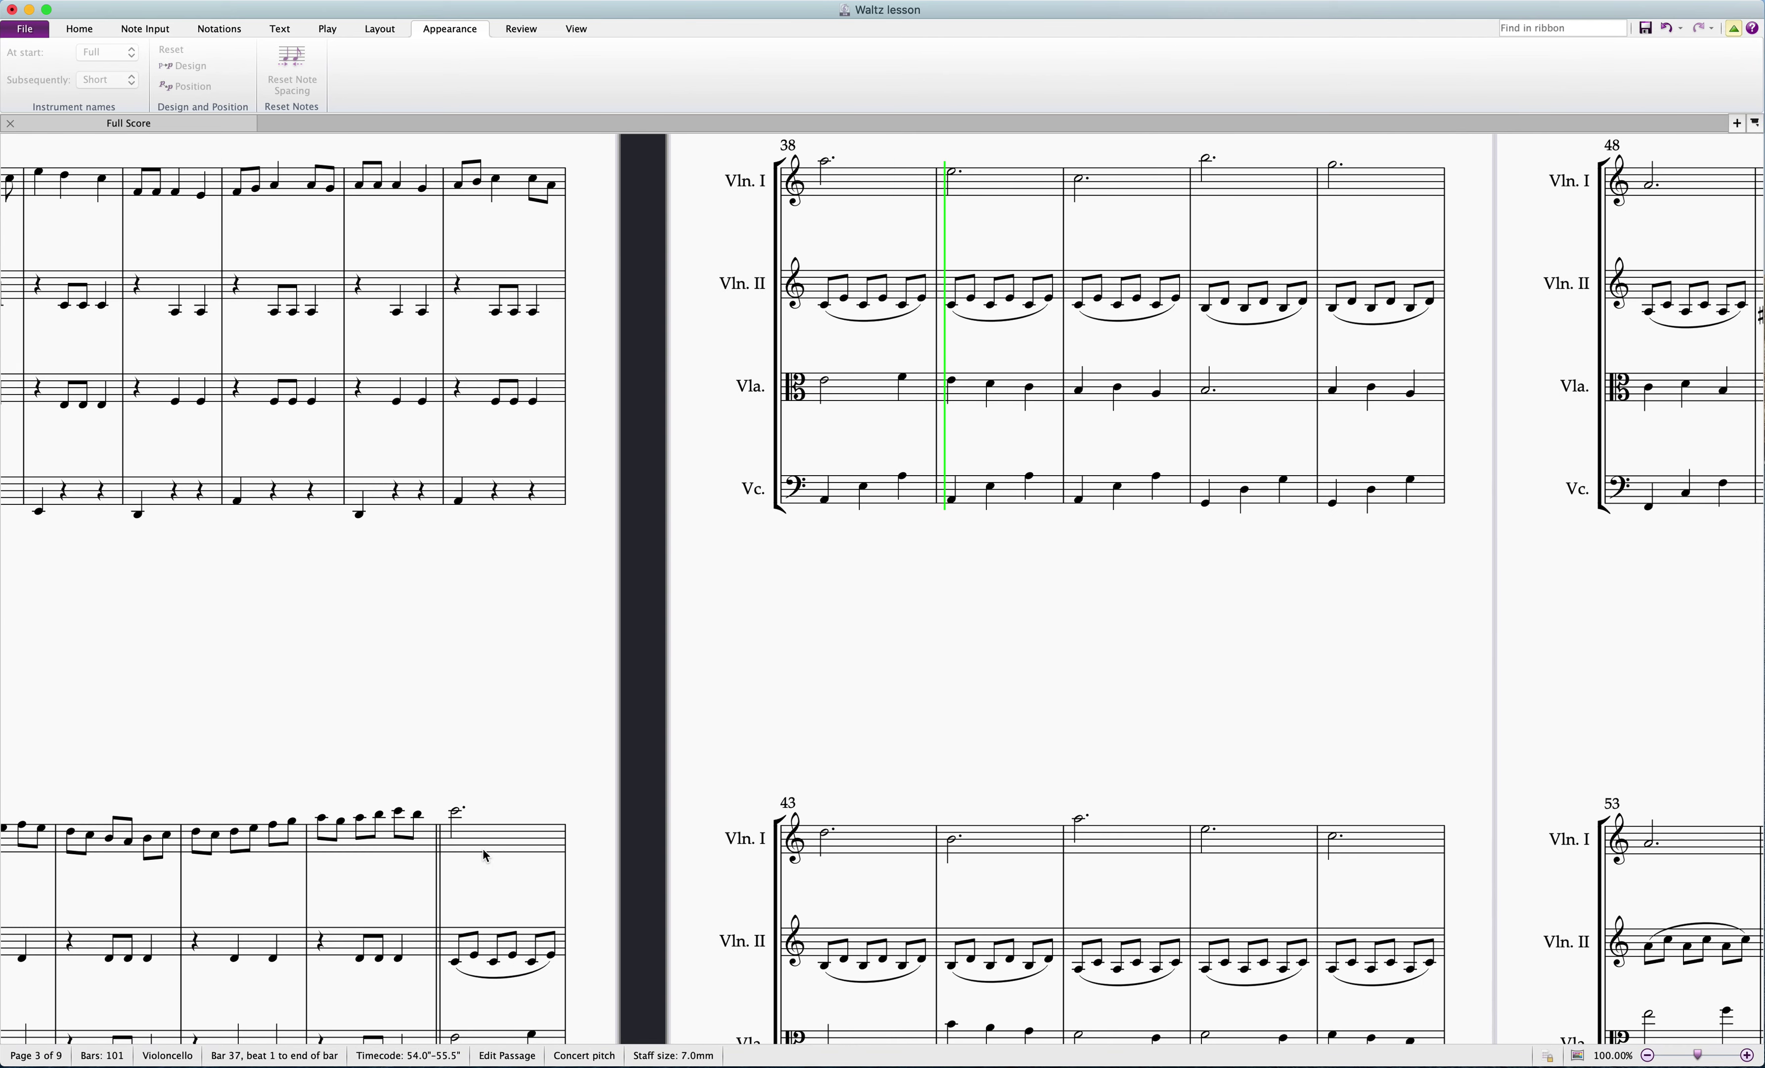
key(Escape)
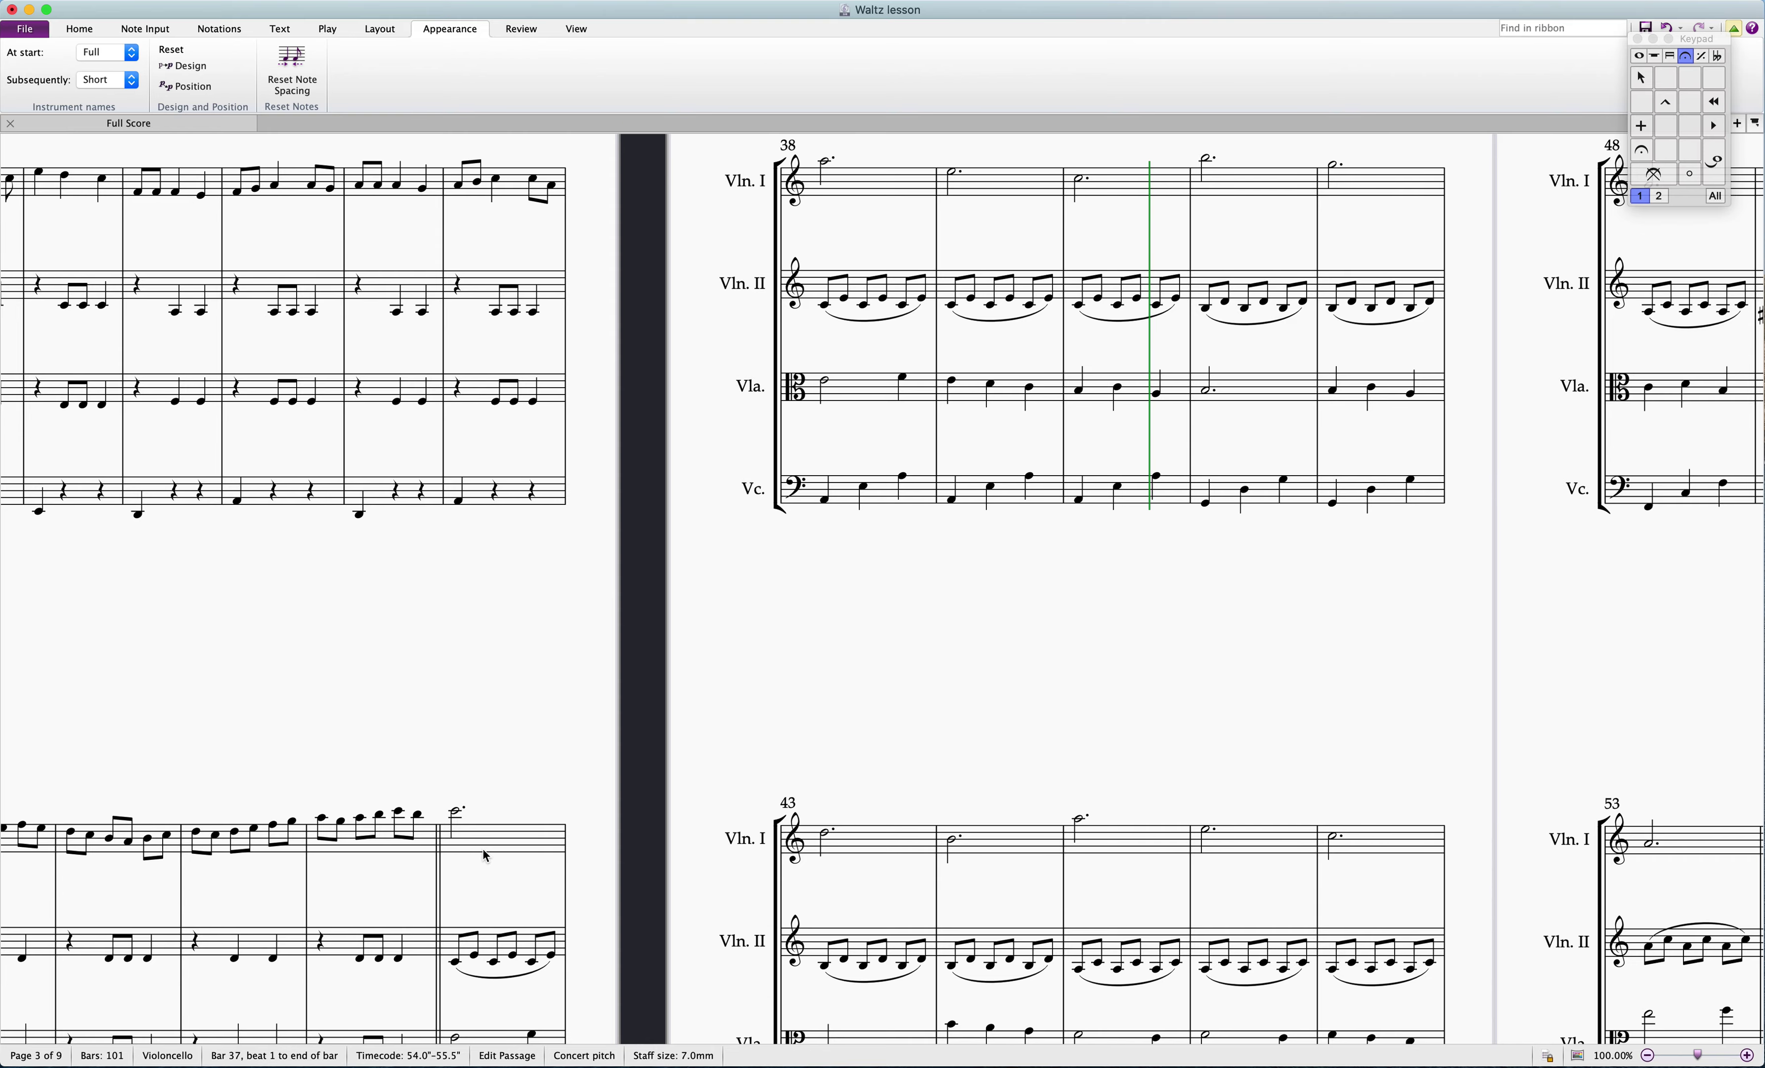
Step: Play the score from cello bar 33 across the double barline and stop in bar 40
drag(512, 824, 751, 423)
click(213, 762)
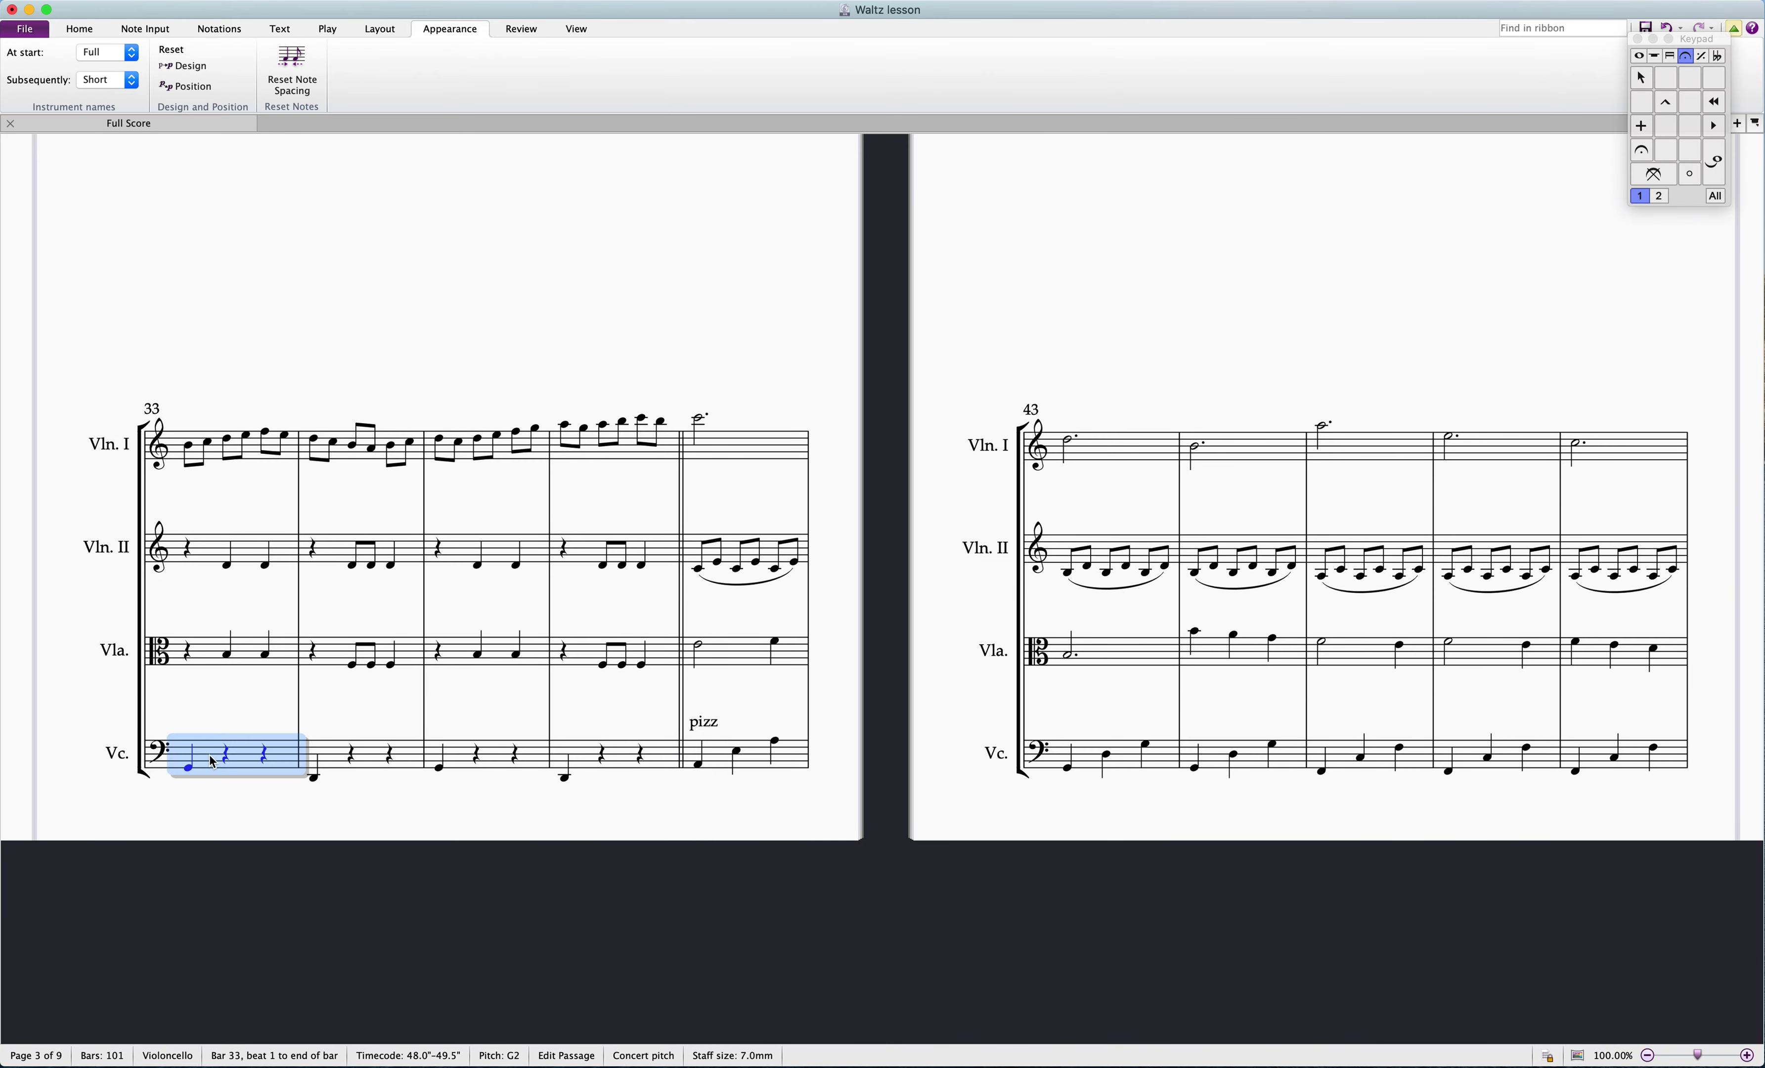
key(p)
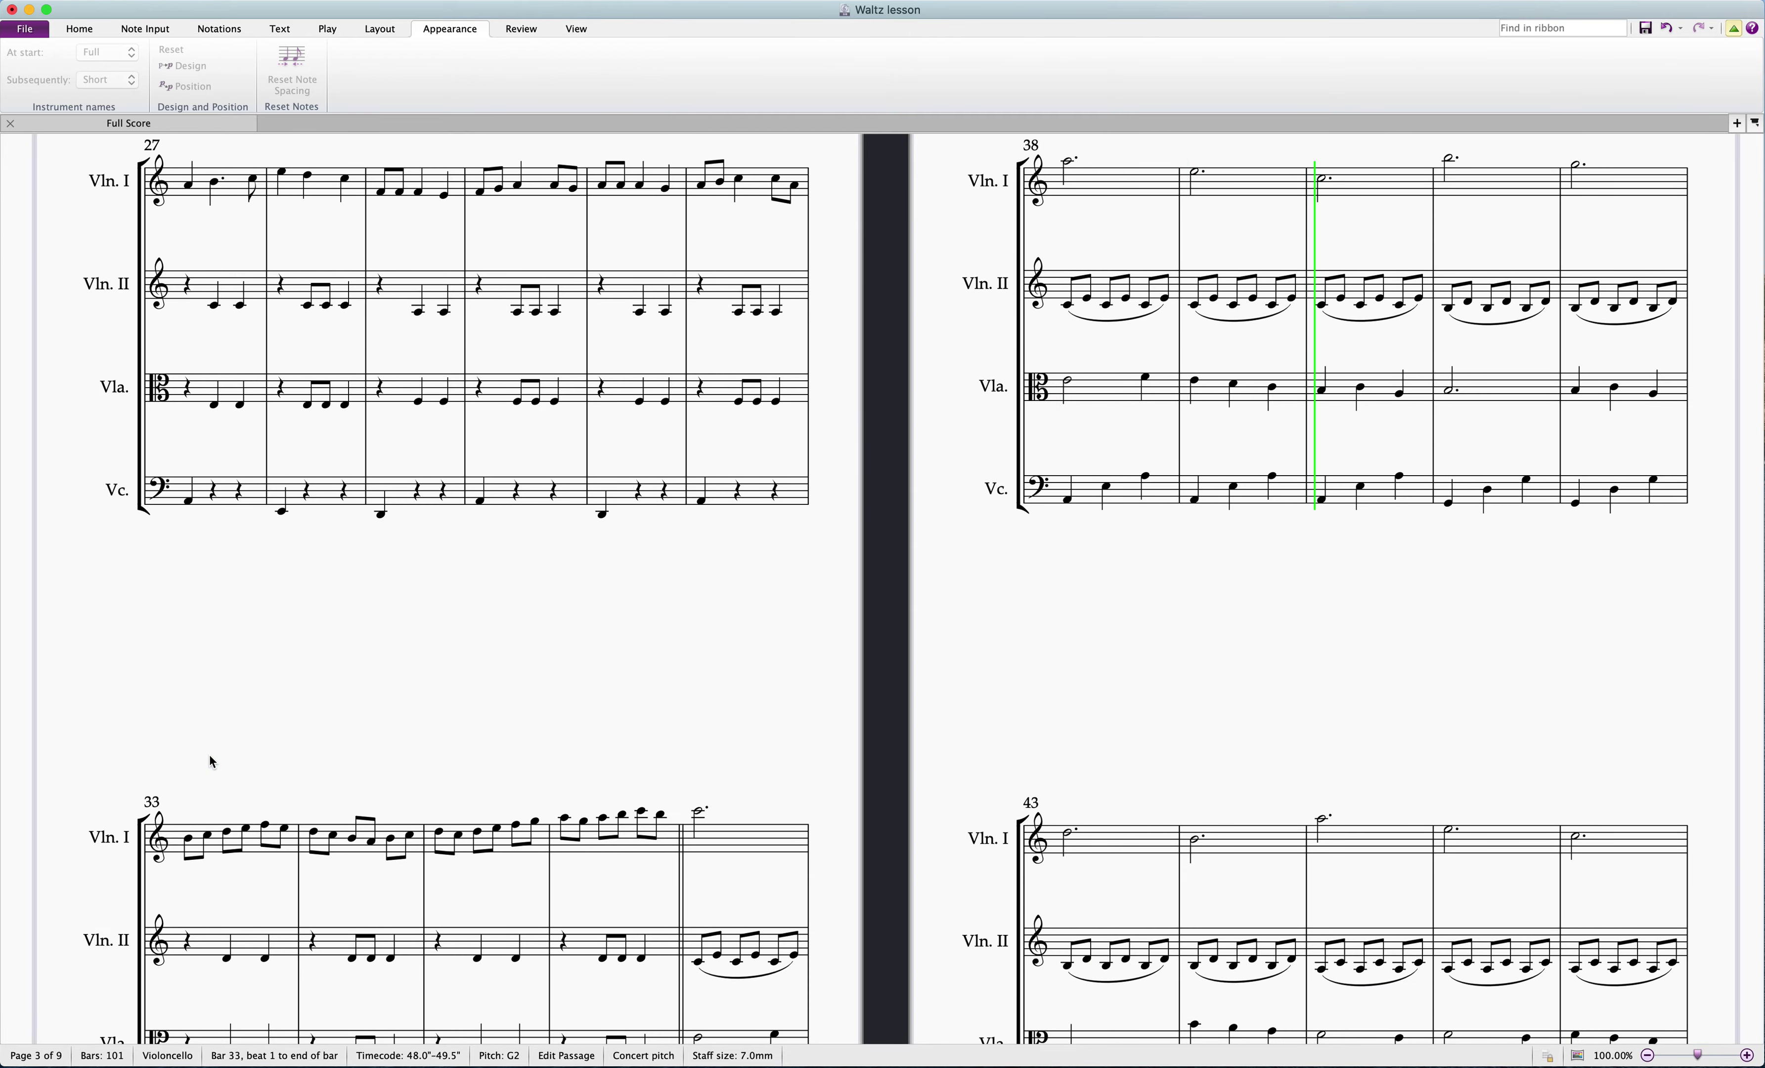
key(space)
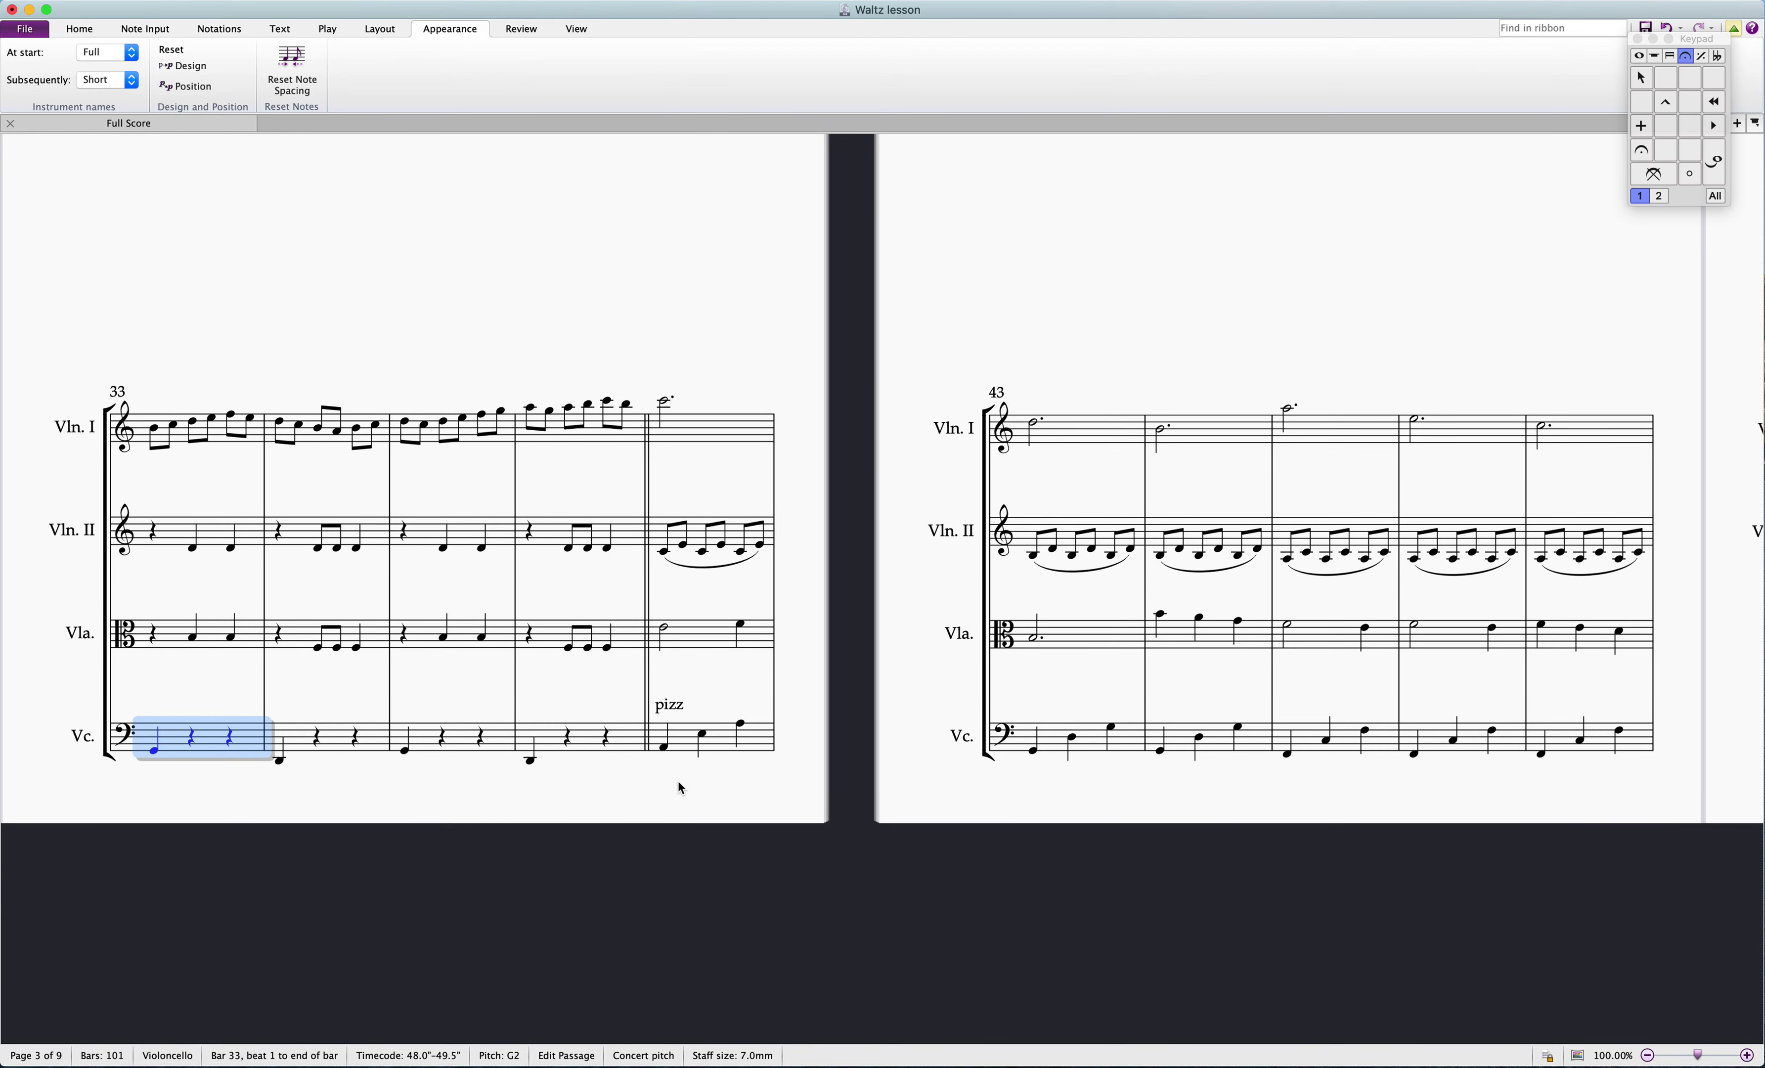
scroll(681, 785, up, 2)
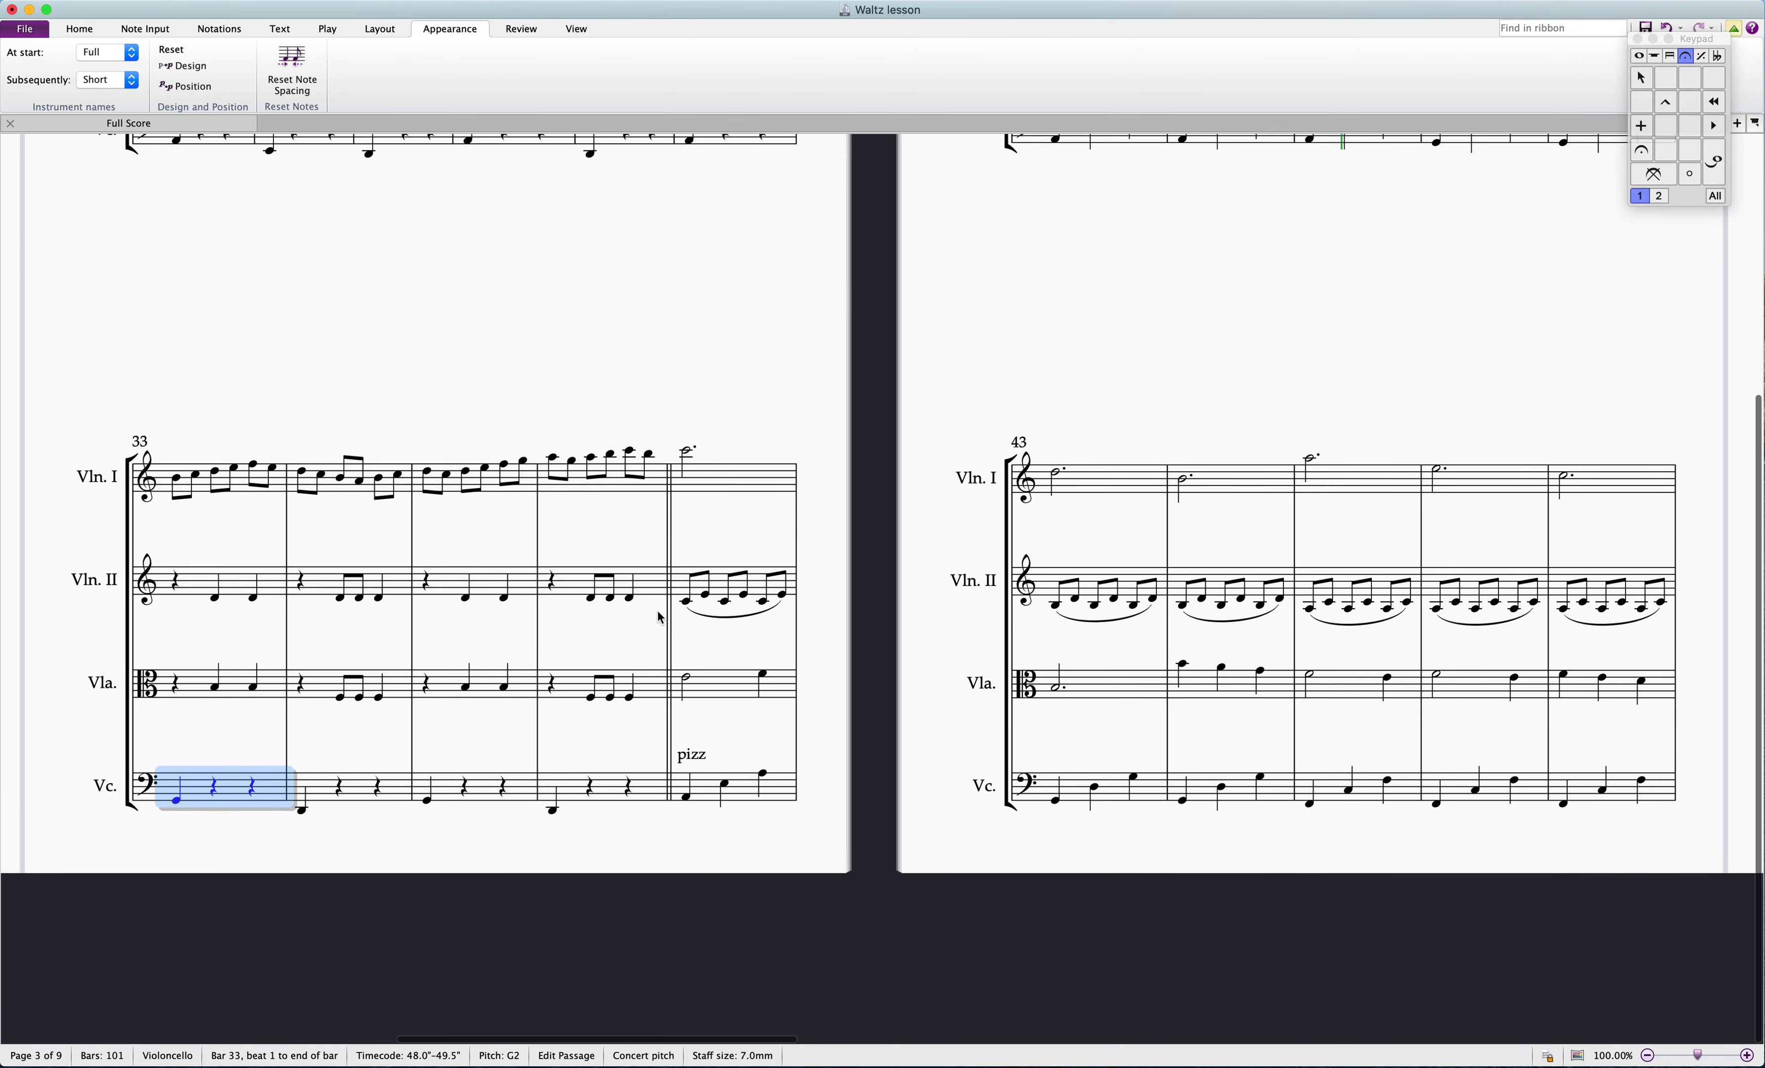
click(280, 29)
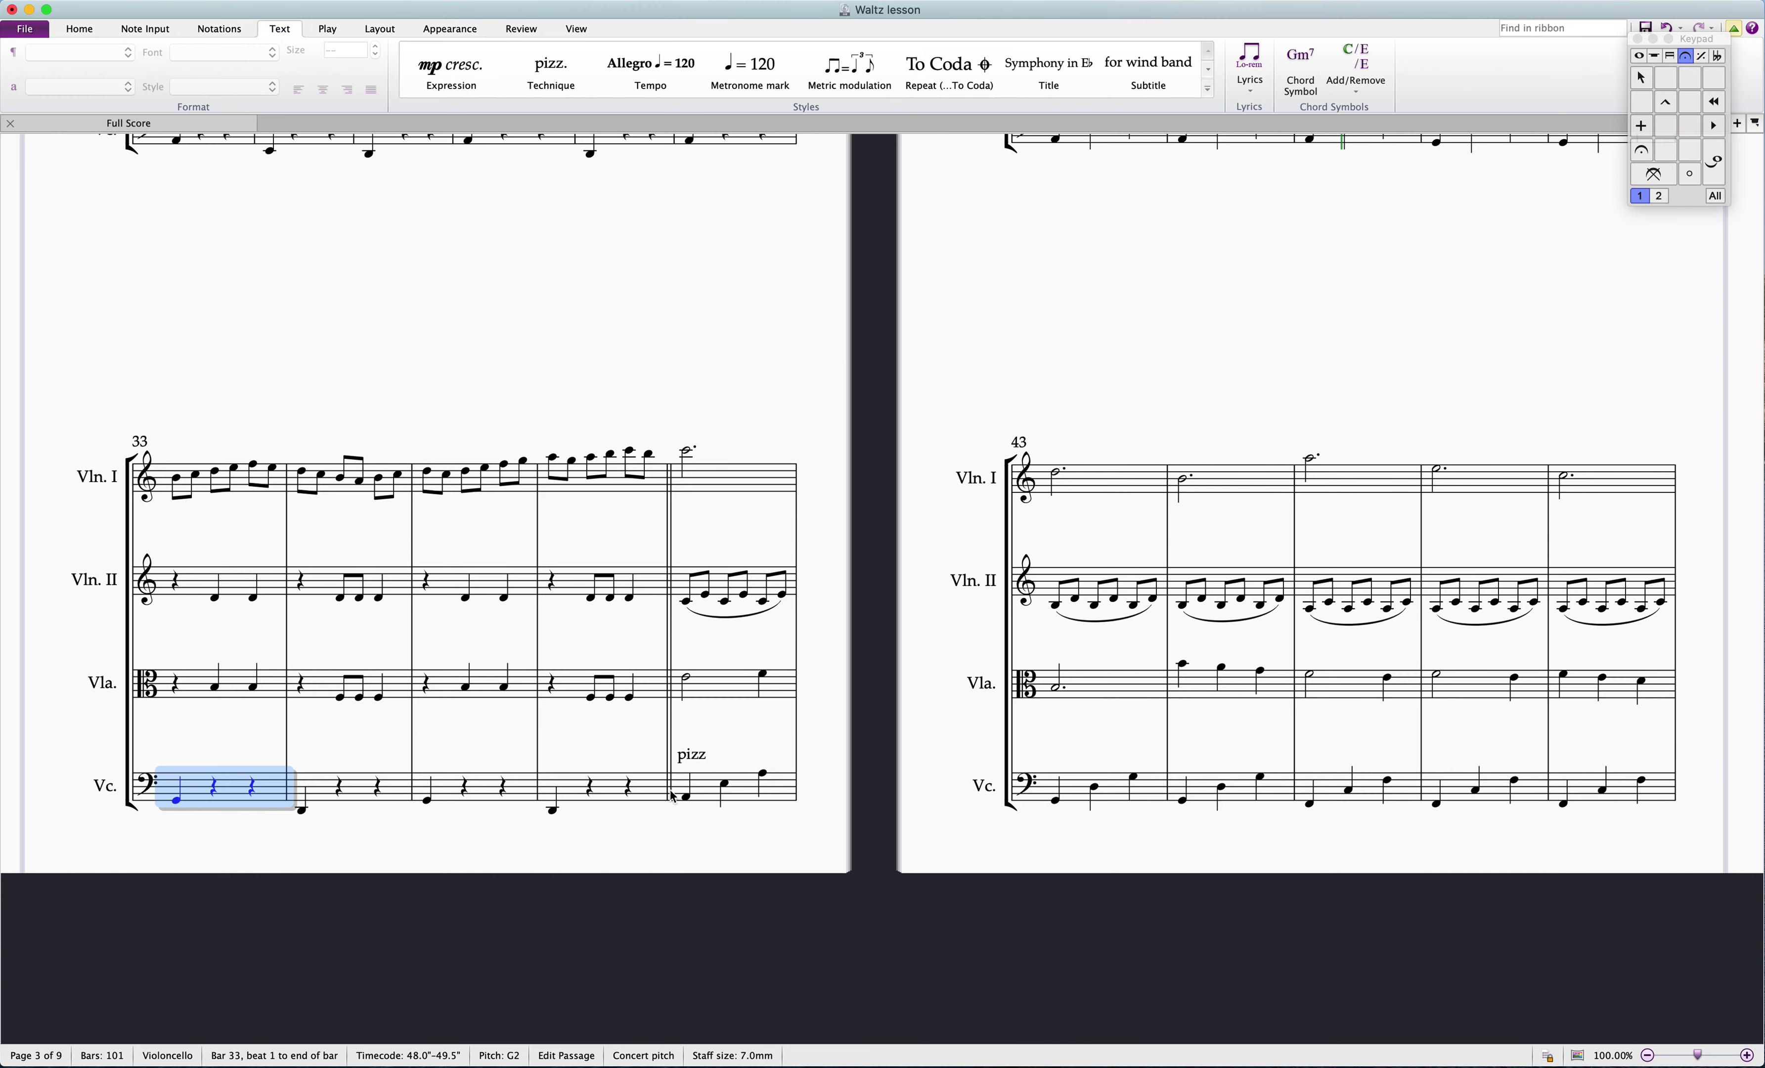
click(687, 679)
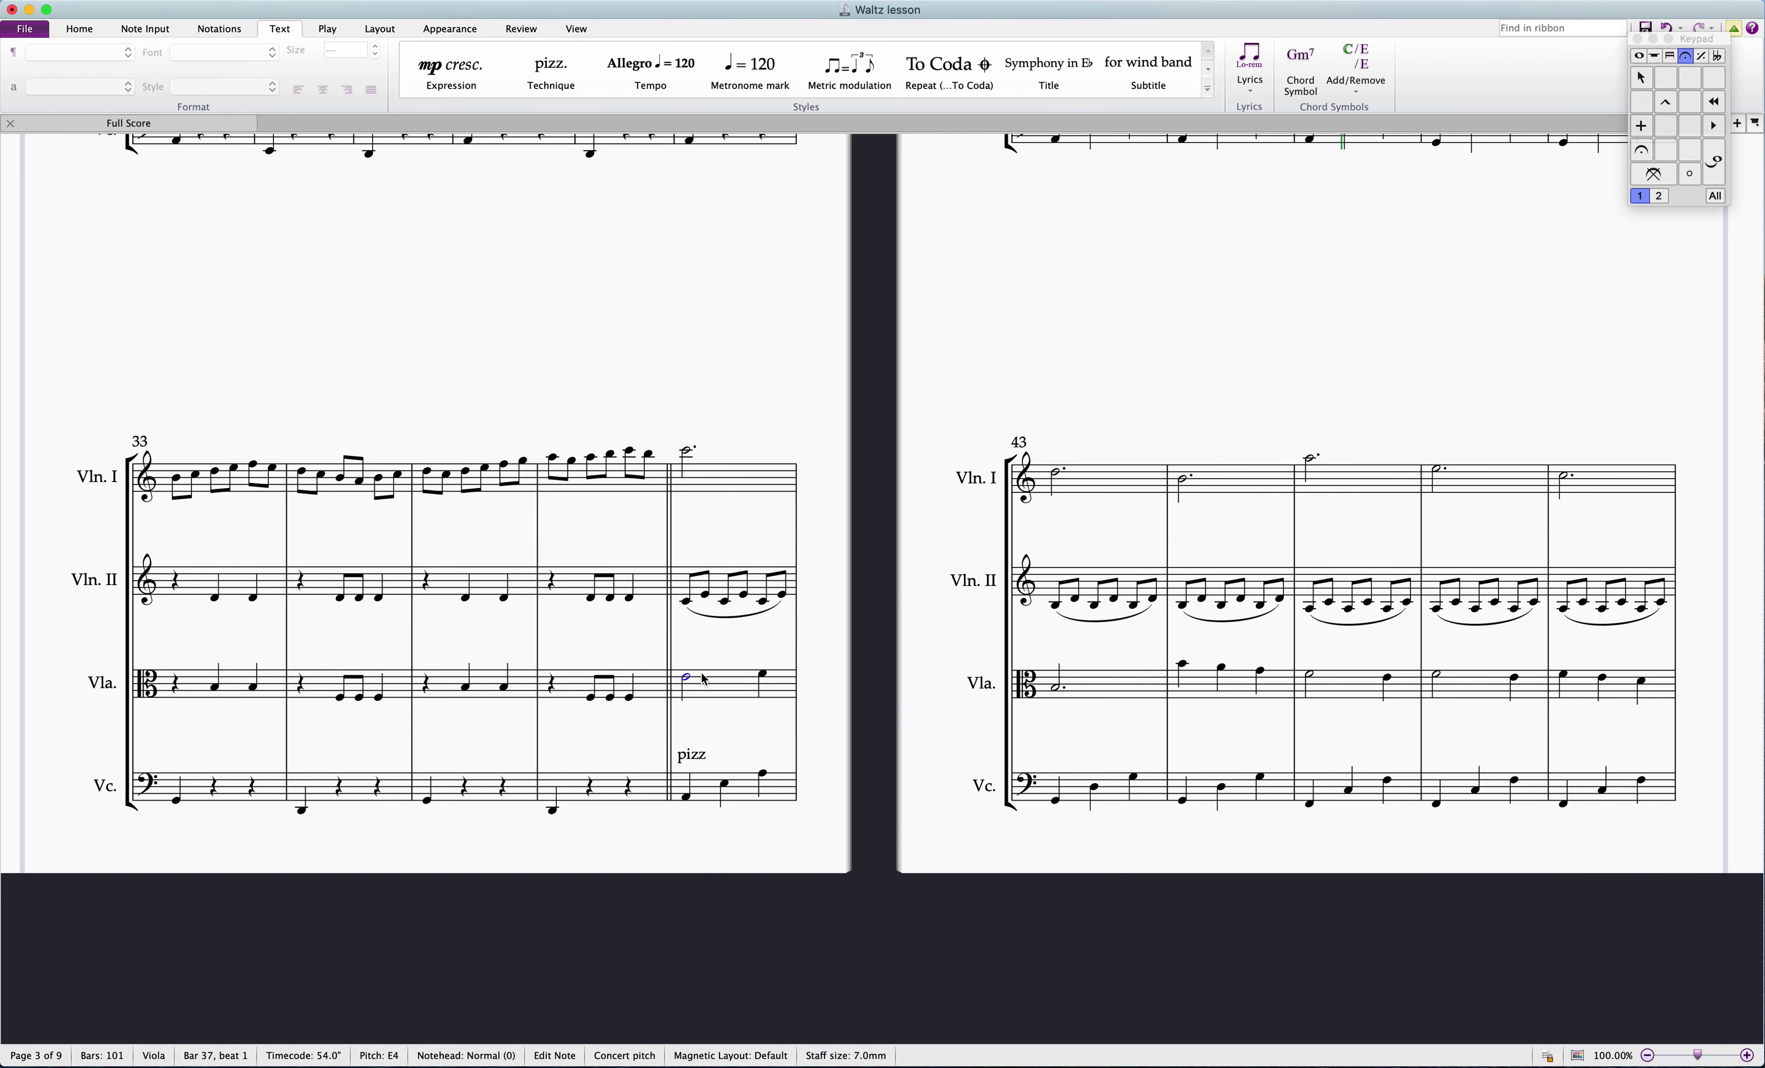
click(555, 73)
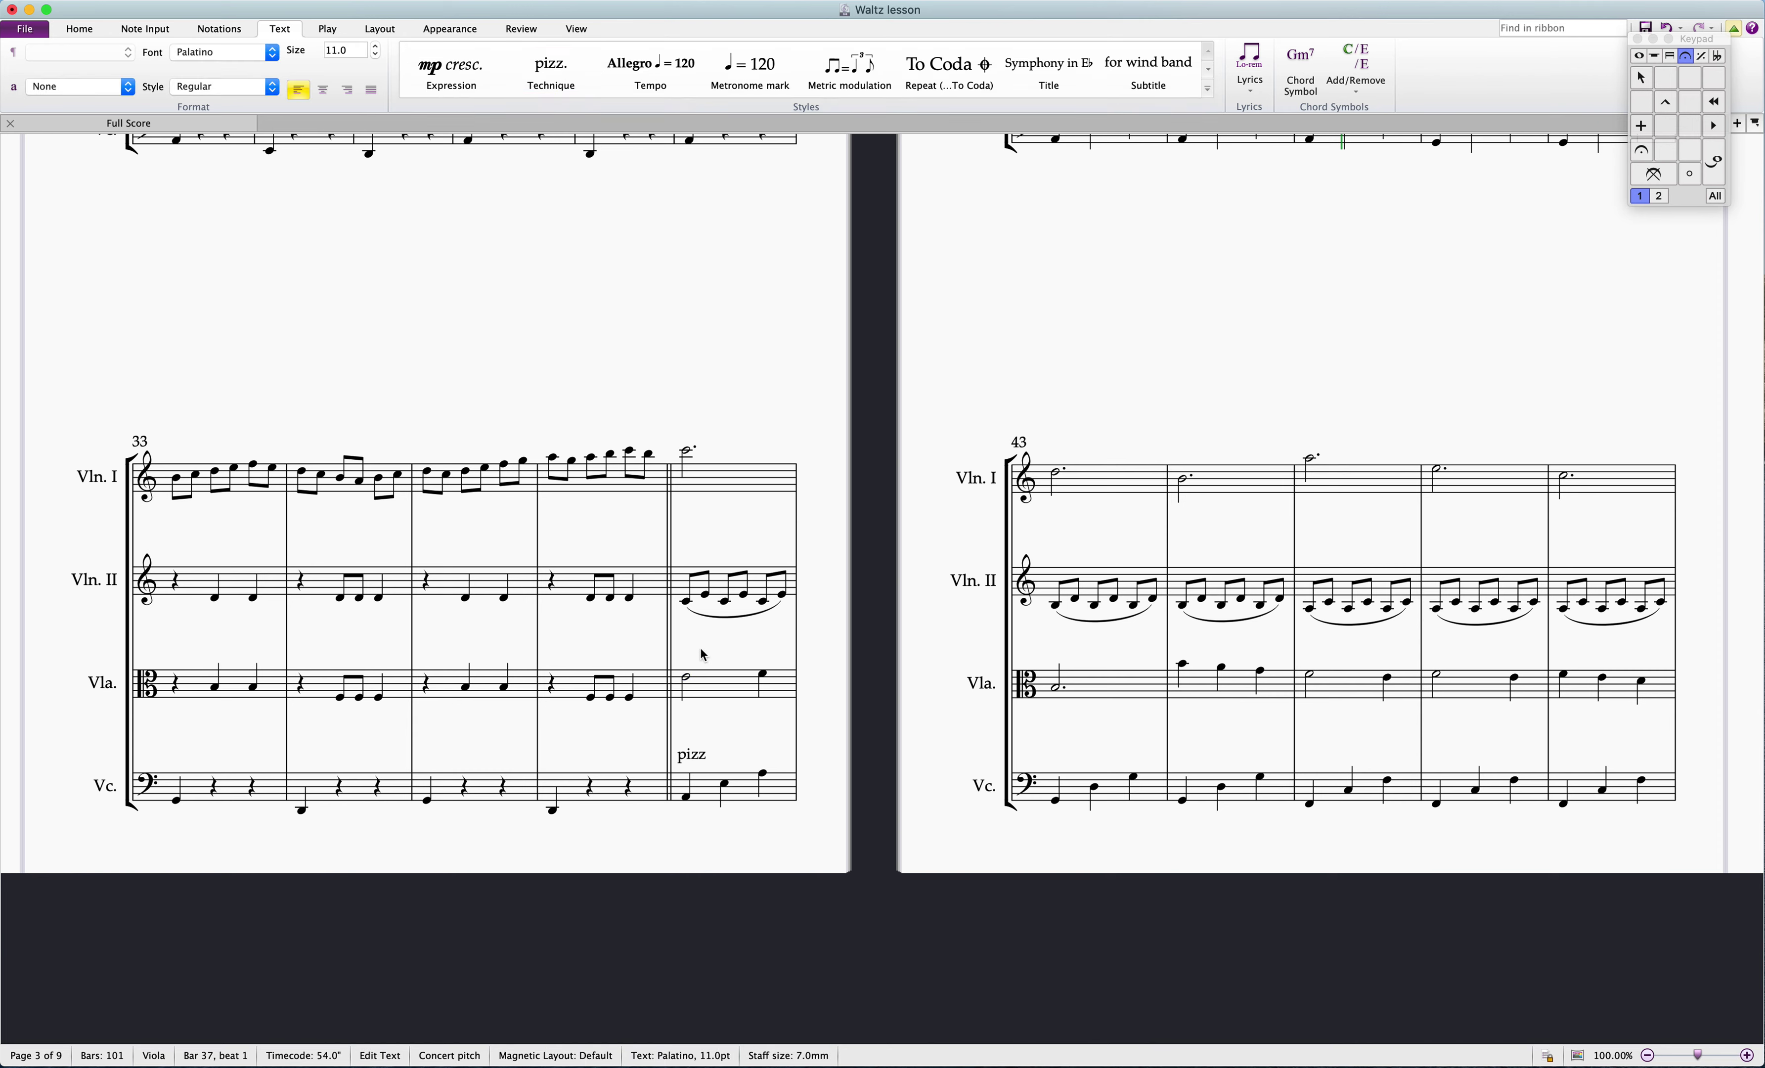
key(Escape)
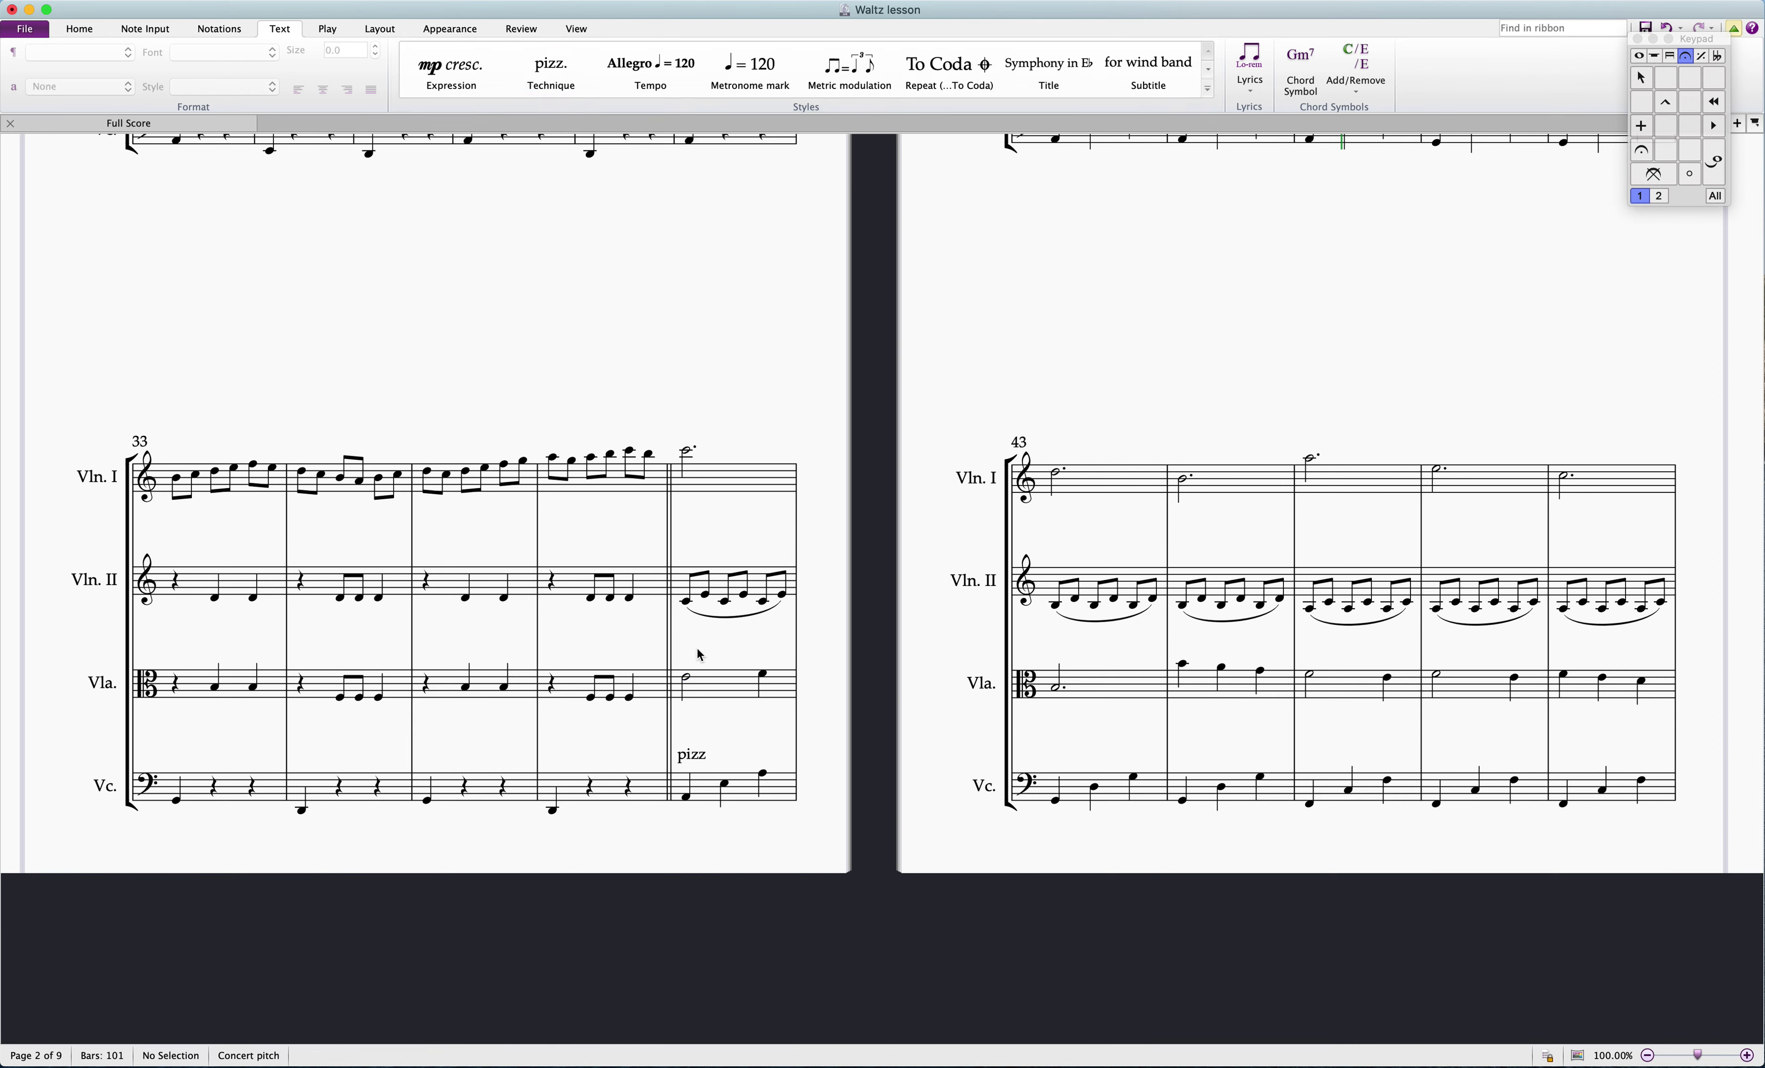
Step: Play the score from viola bar 37 and stop at the second pizz marking in bar 53
drag(735, 727, 577, 695)
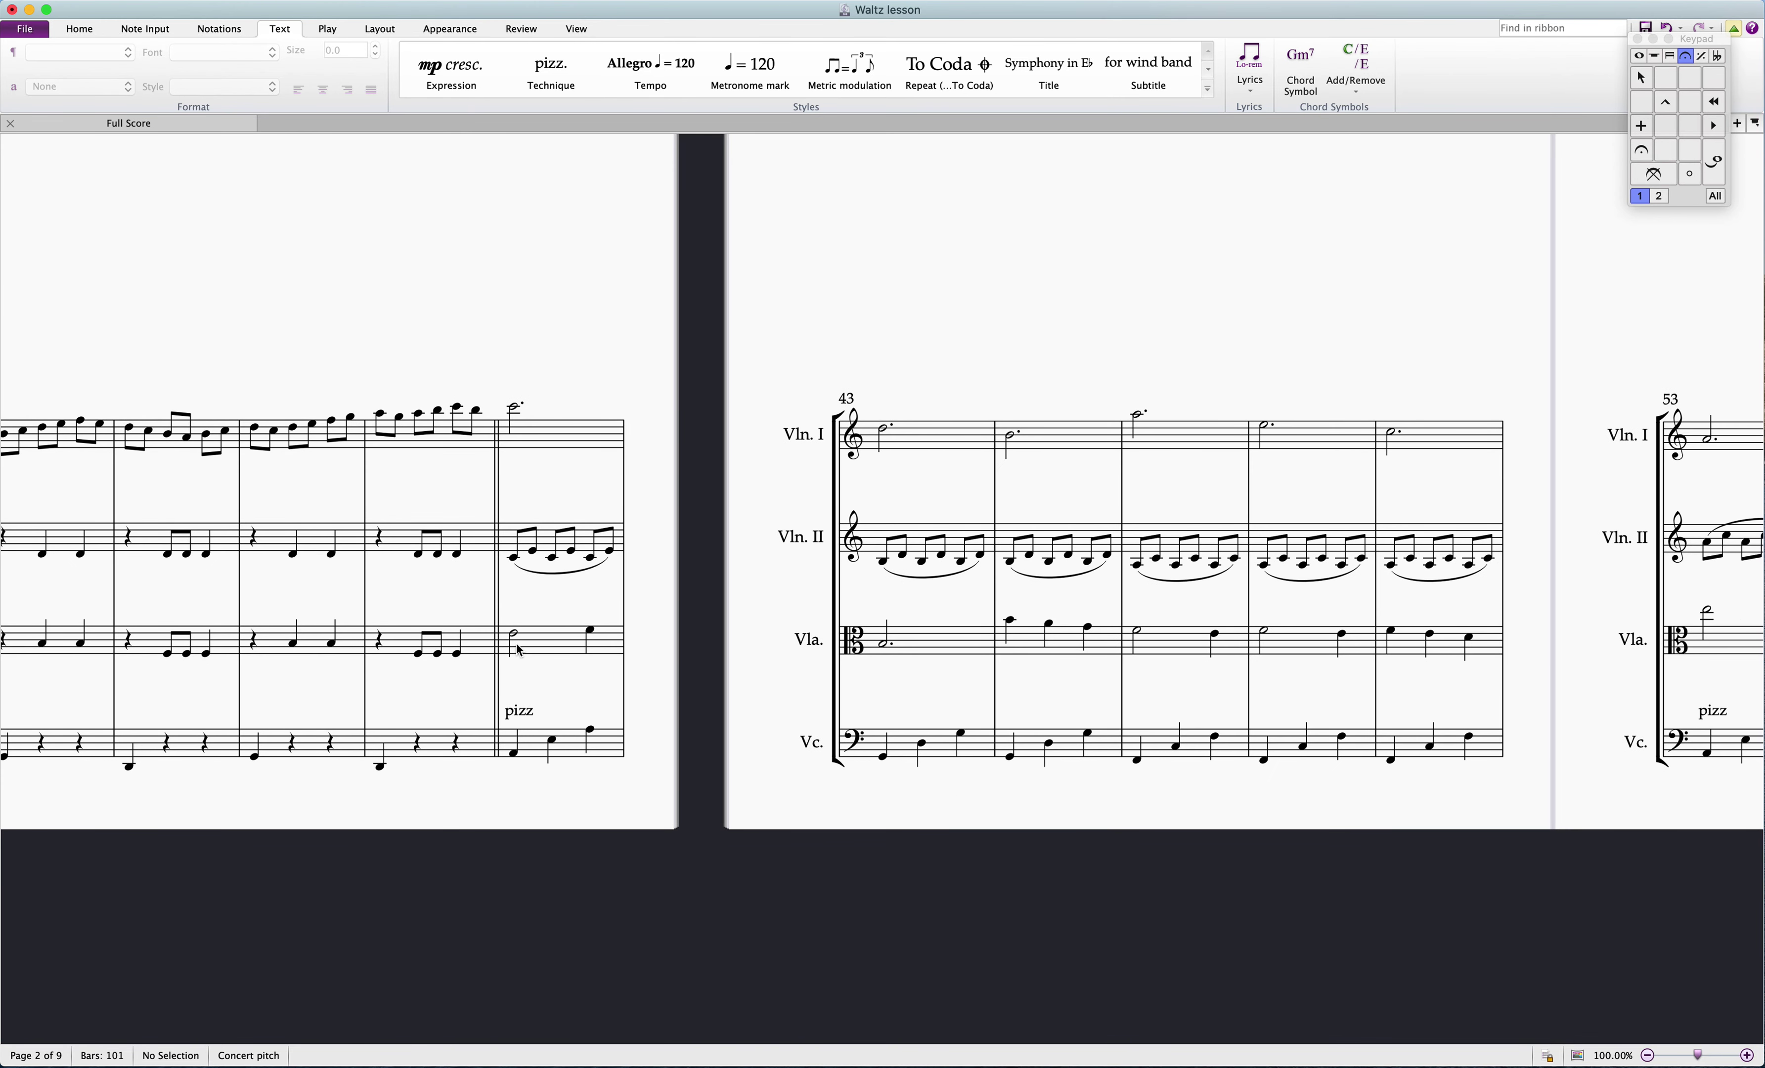
click(547, 644)
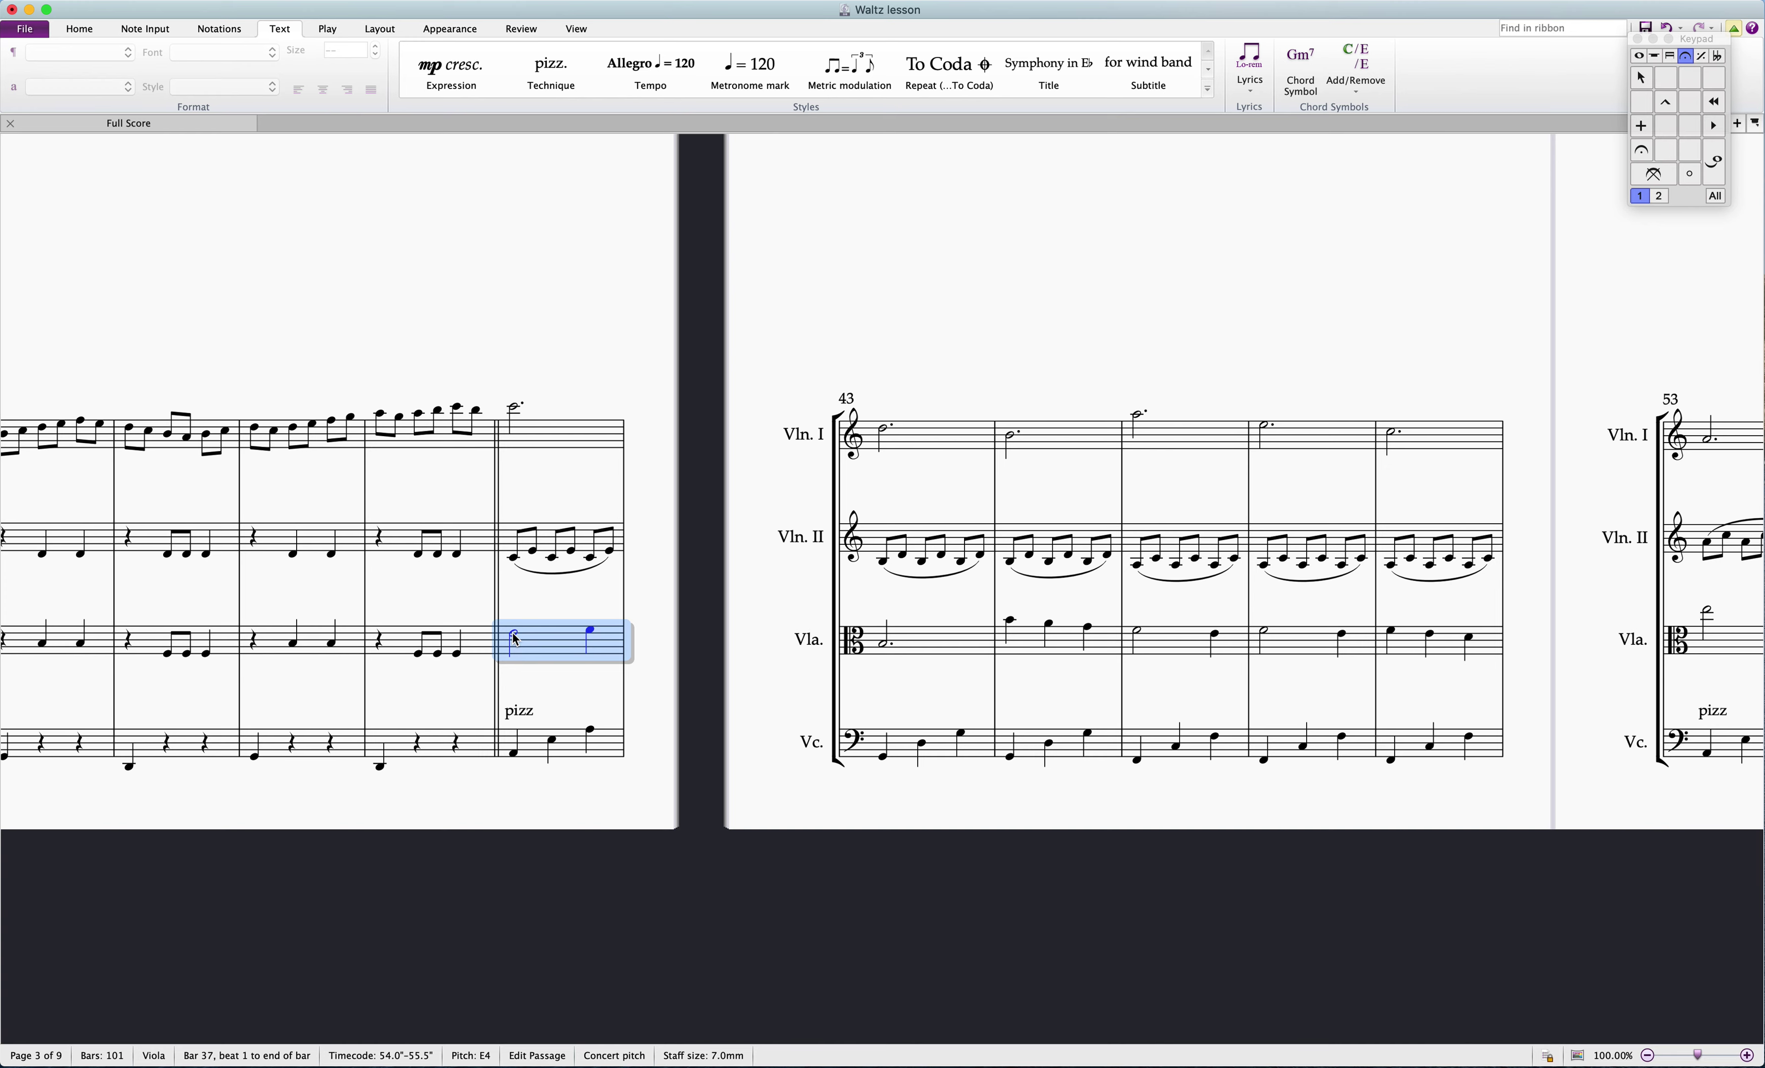
key(p)
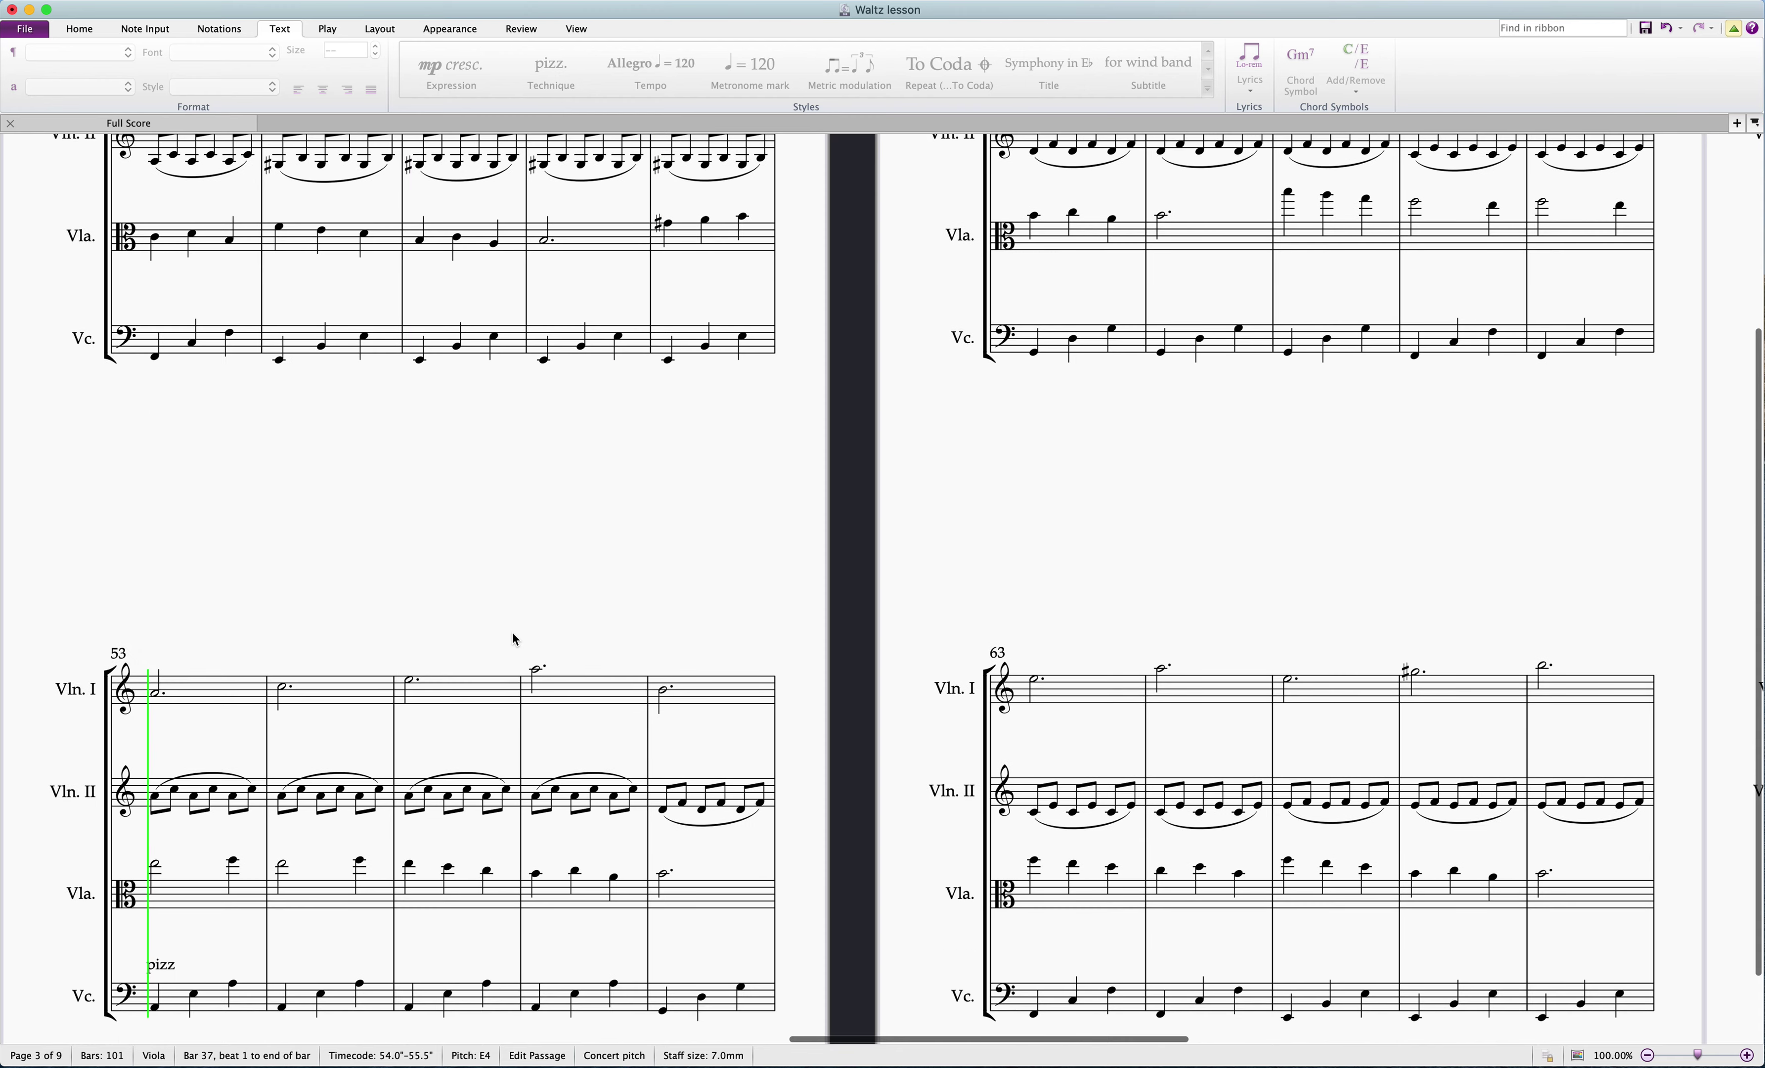
key(space)
Step: Select the viola passage from bar 37 to the end of bar 47
drag(384, 496, 1559, 570)
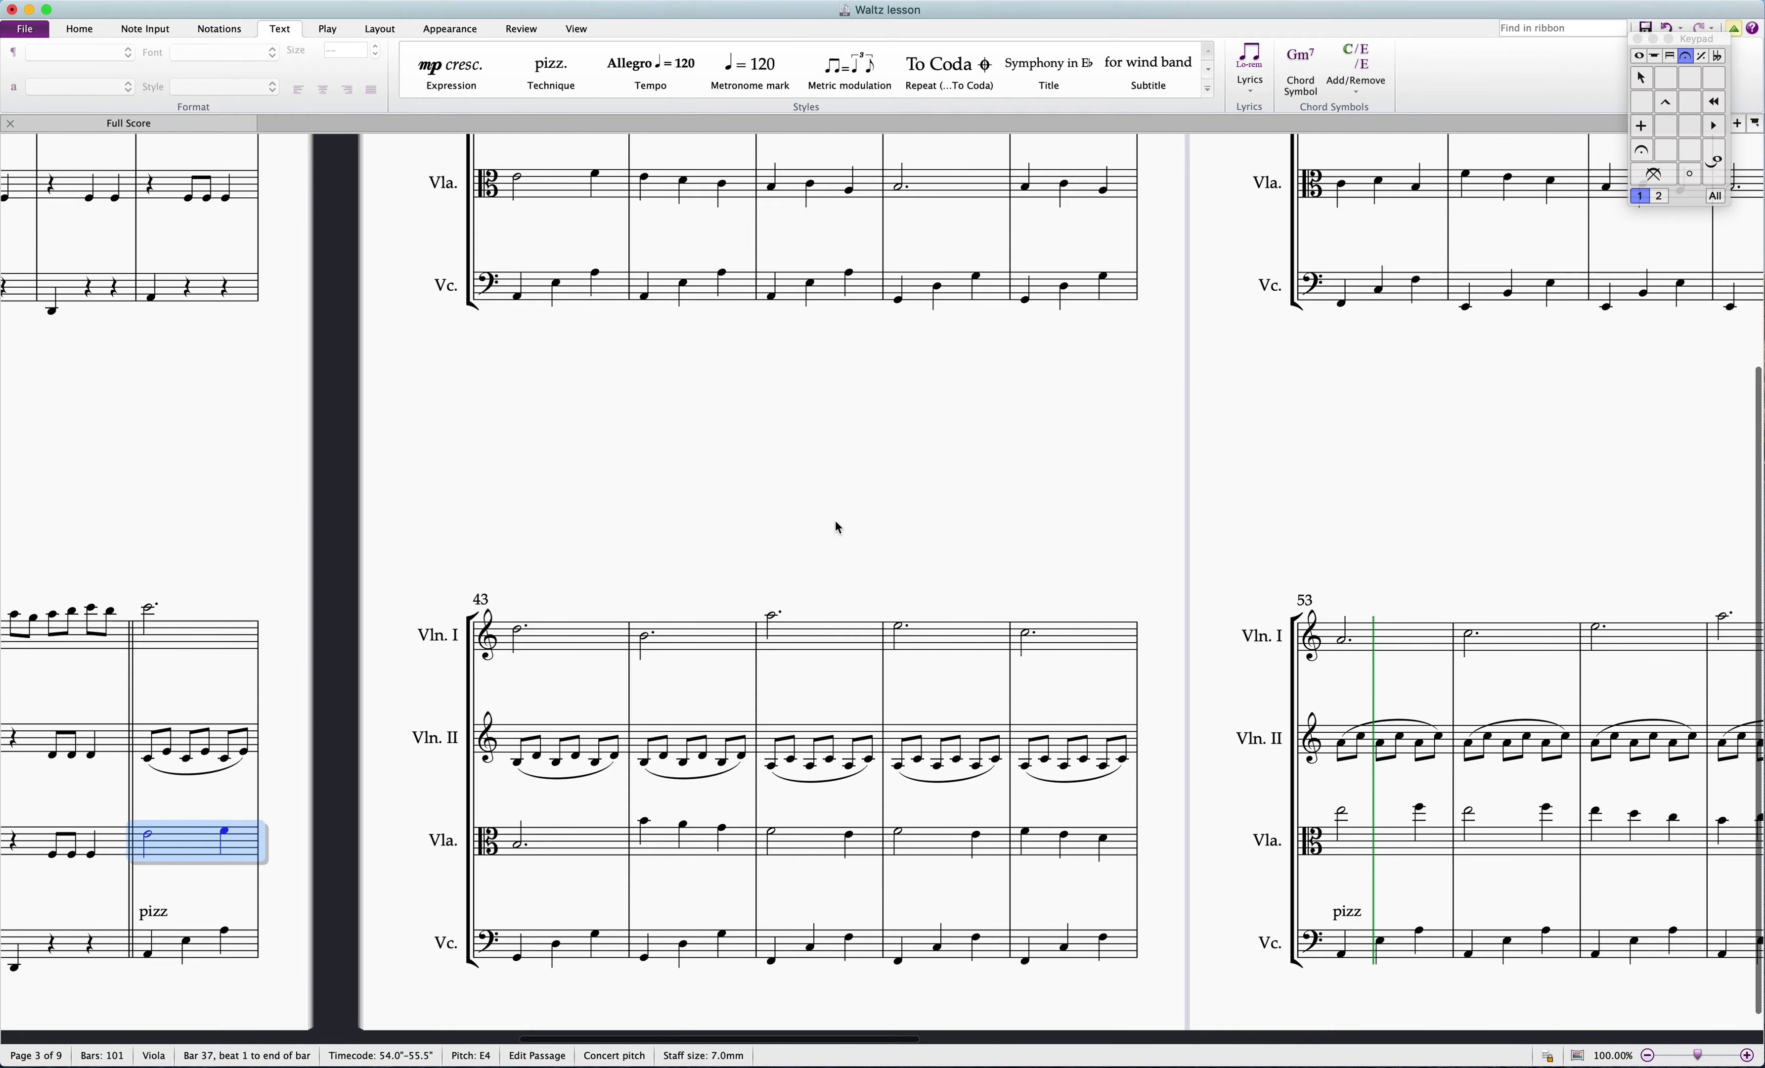
drag(836, 520, 1225, 443)
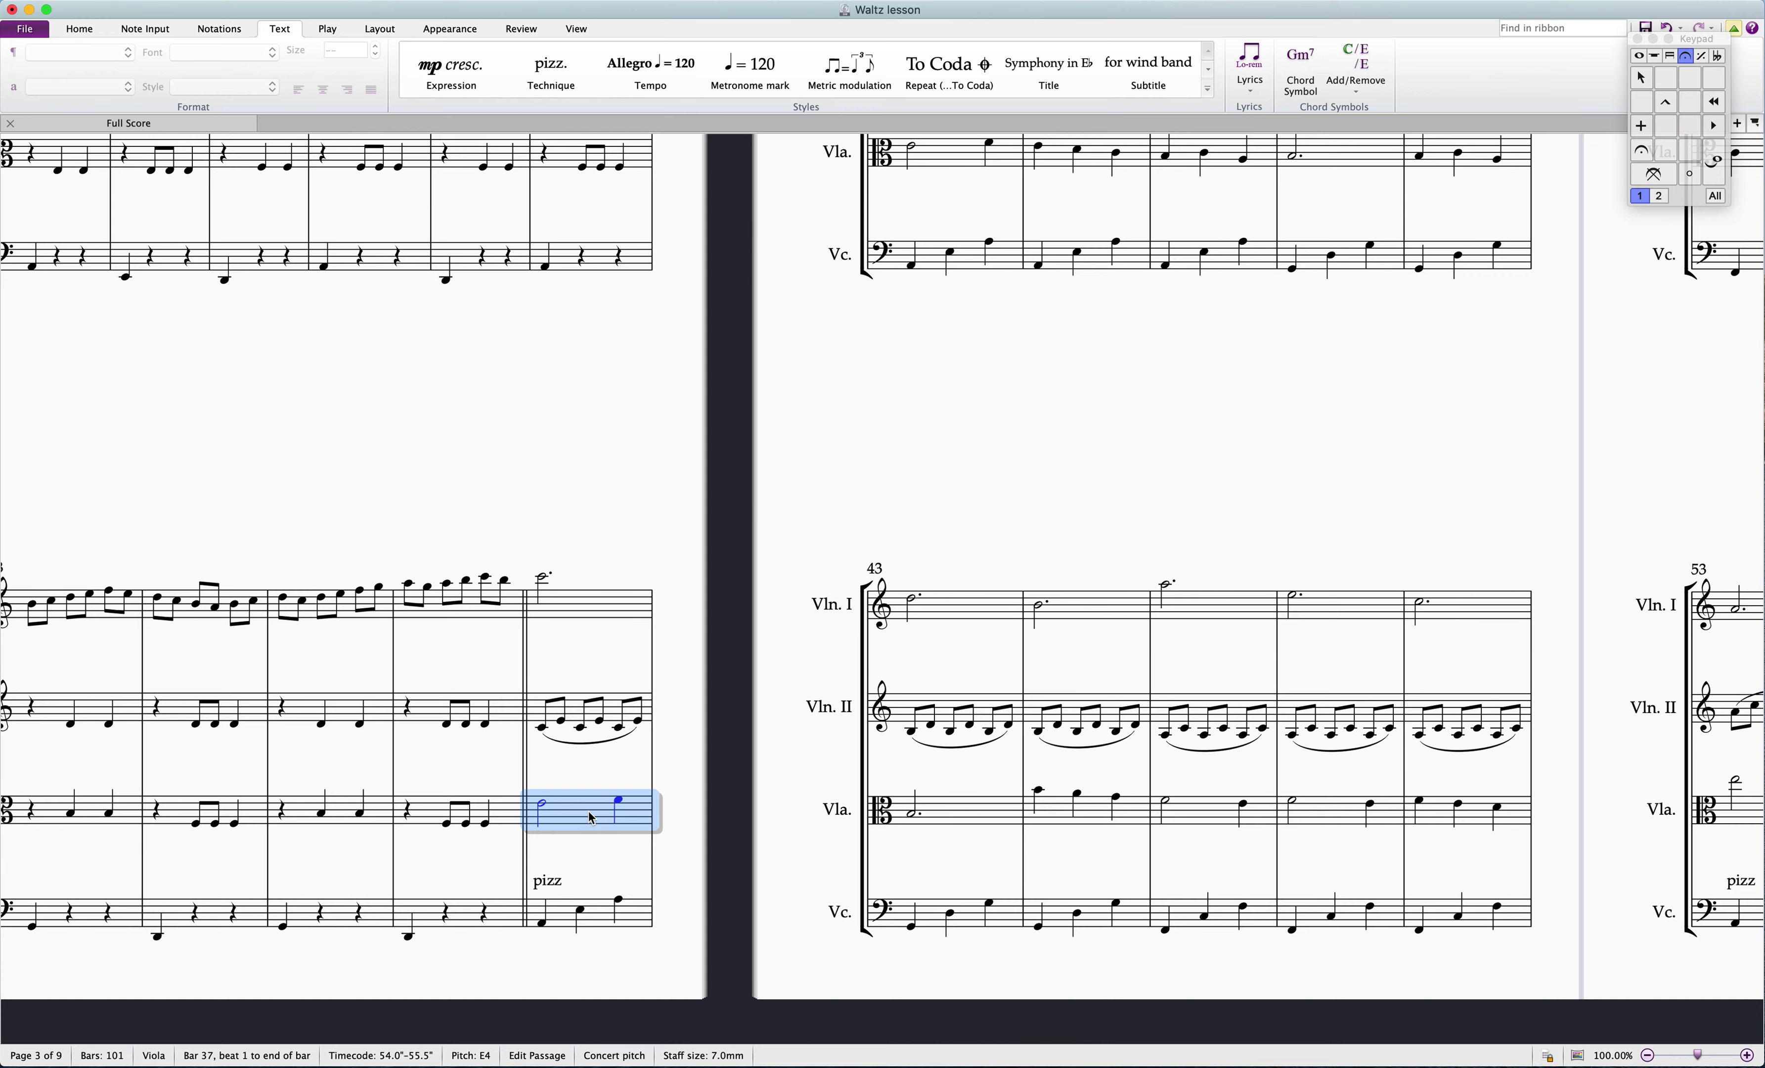
click(584, 844)
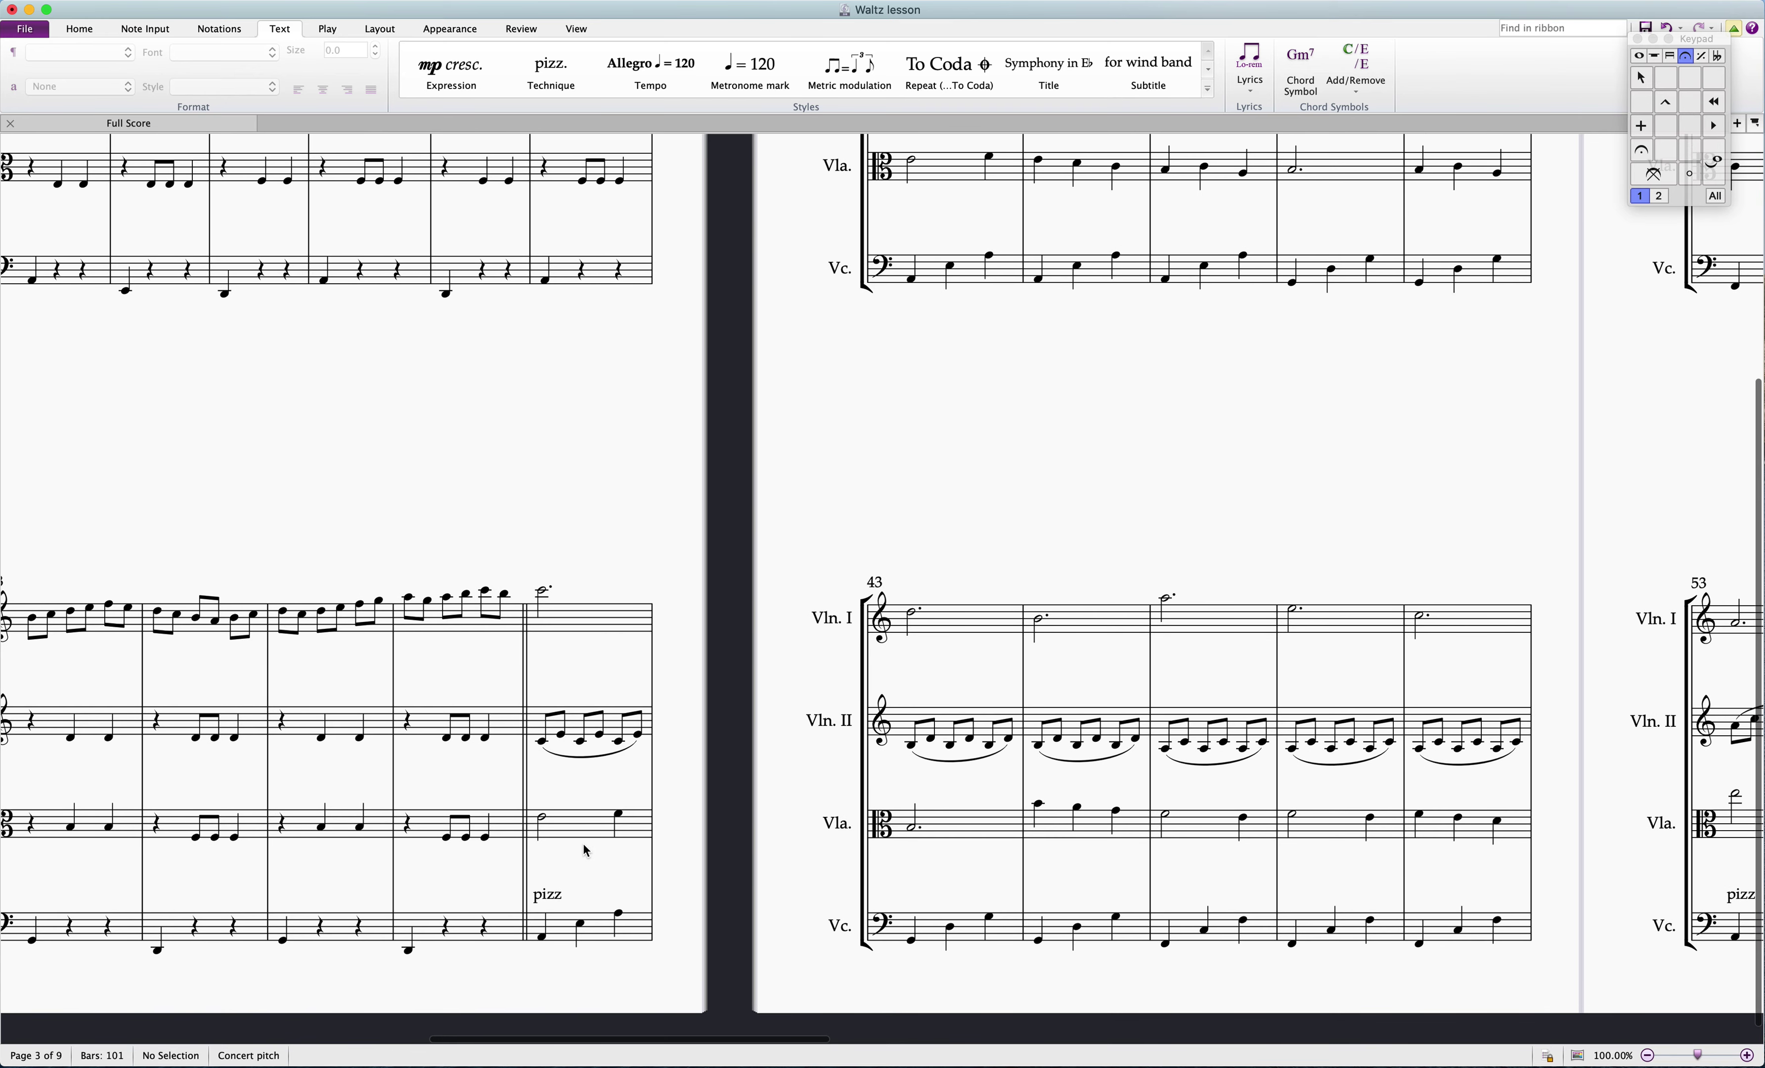
scroll(627, 820, up, 1)
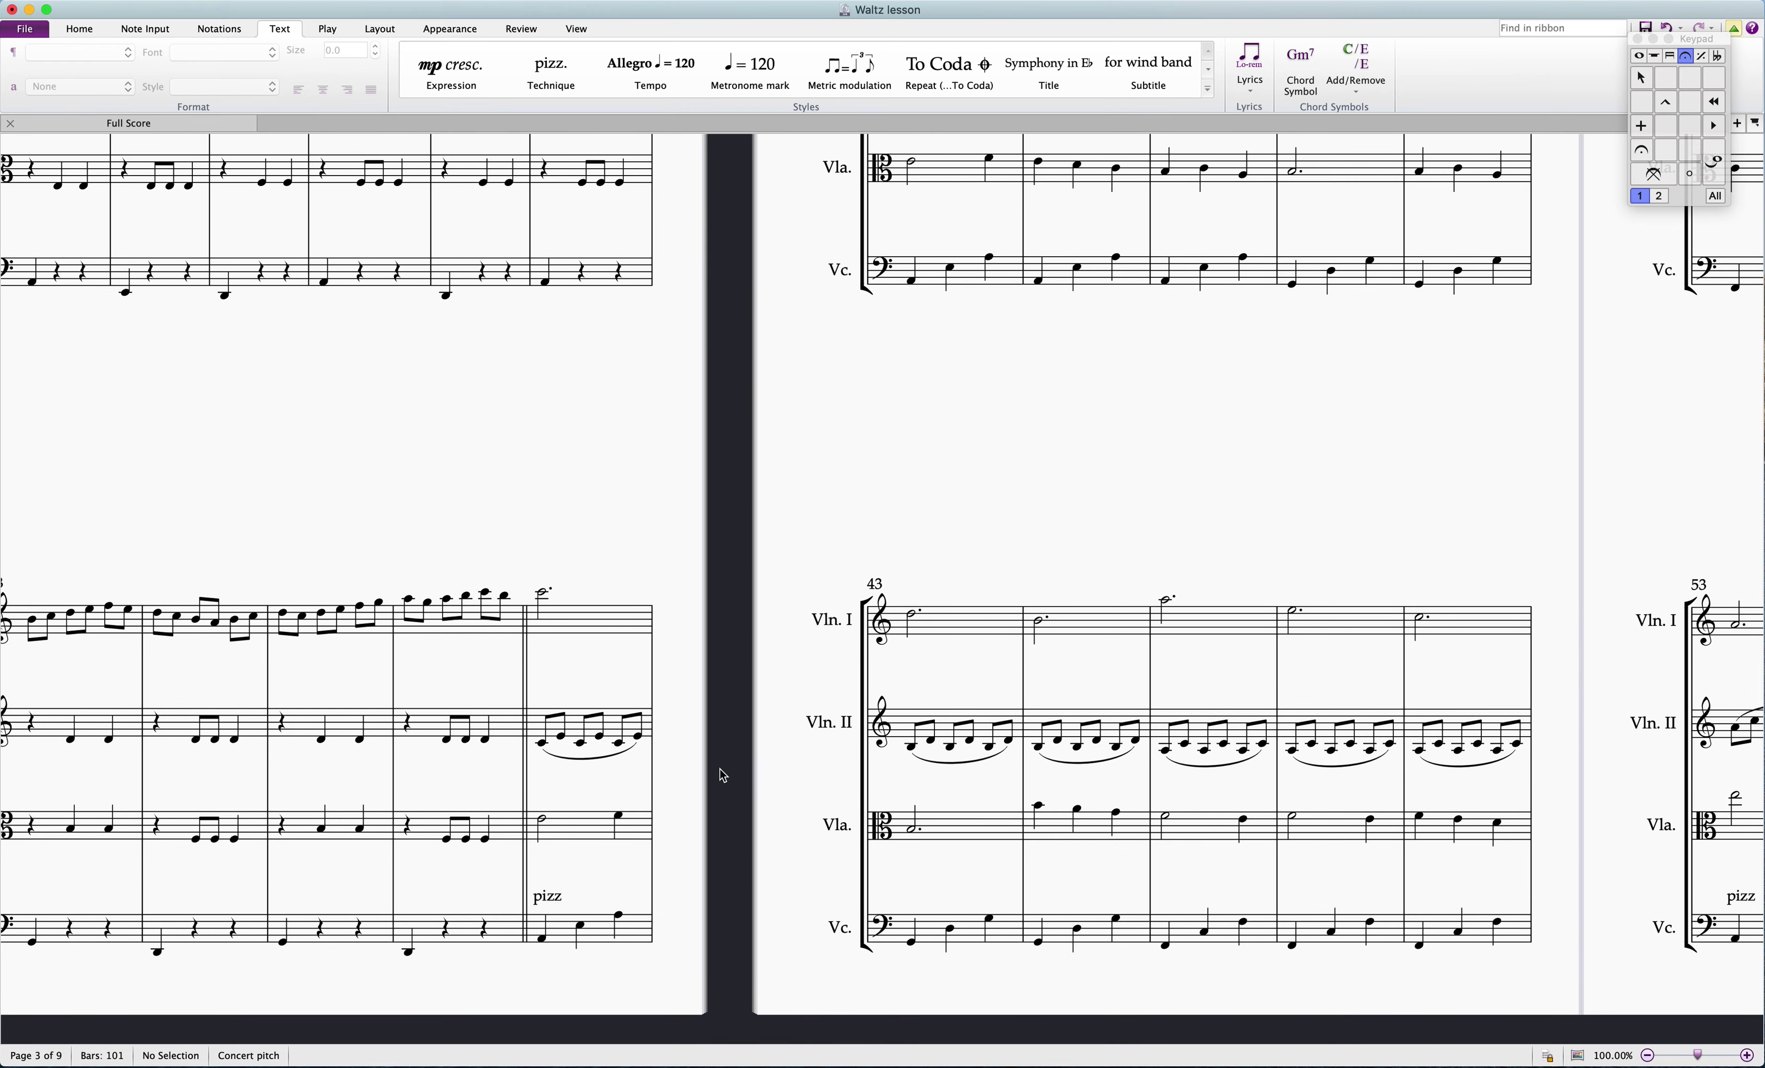
click(593, 820)
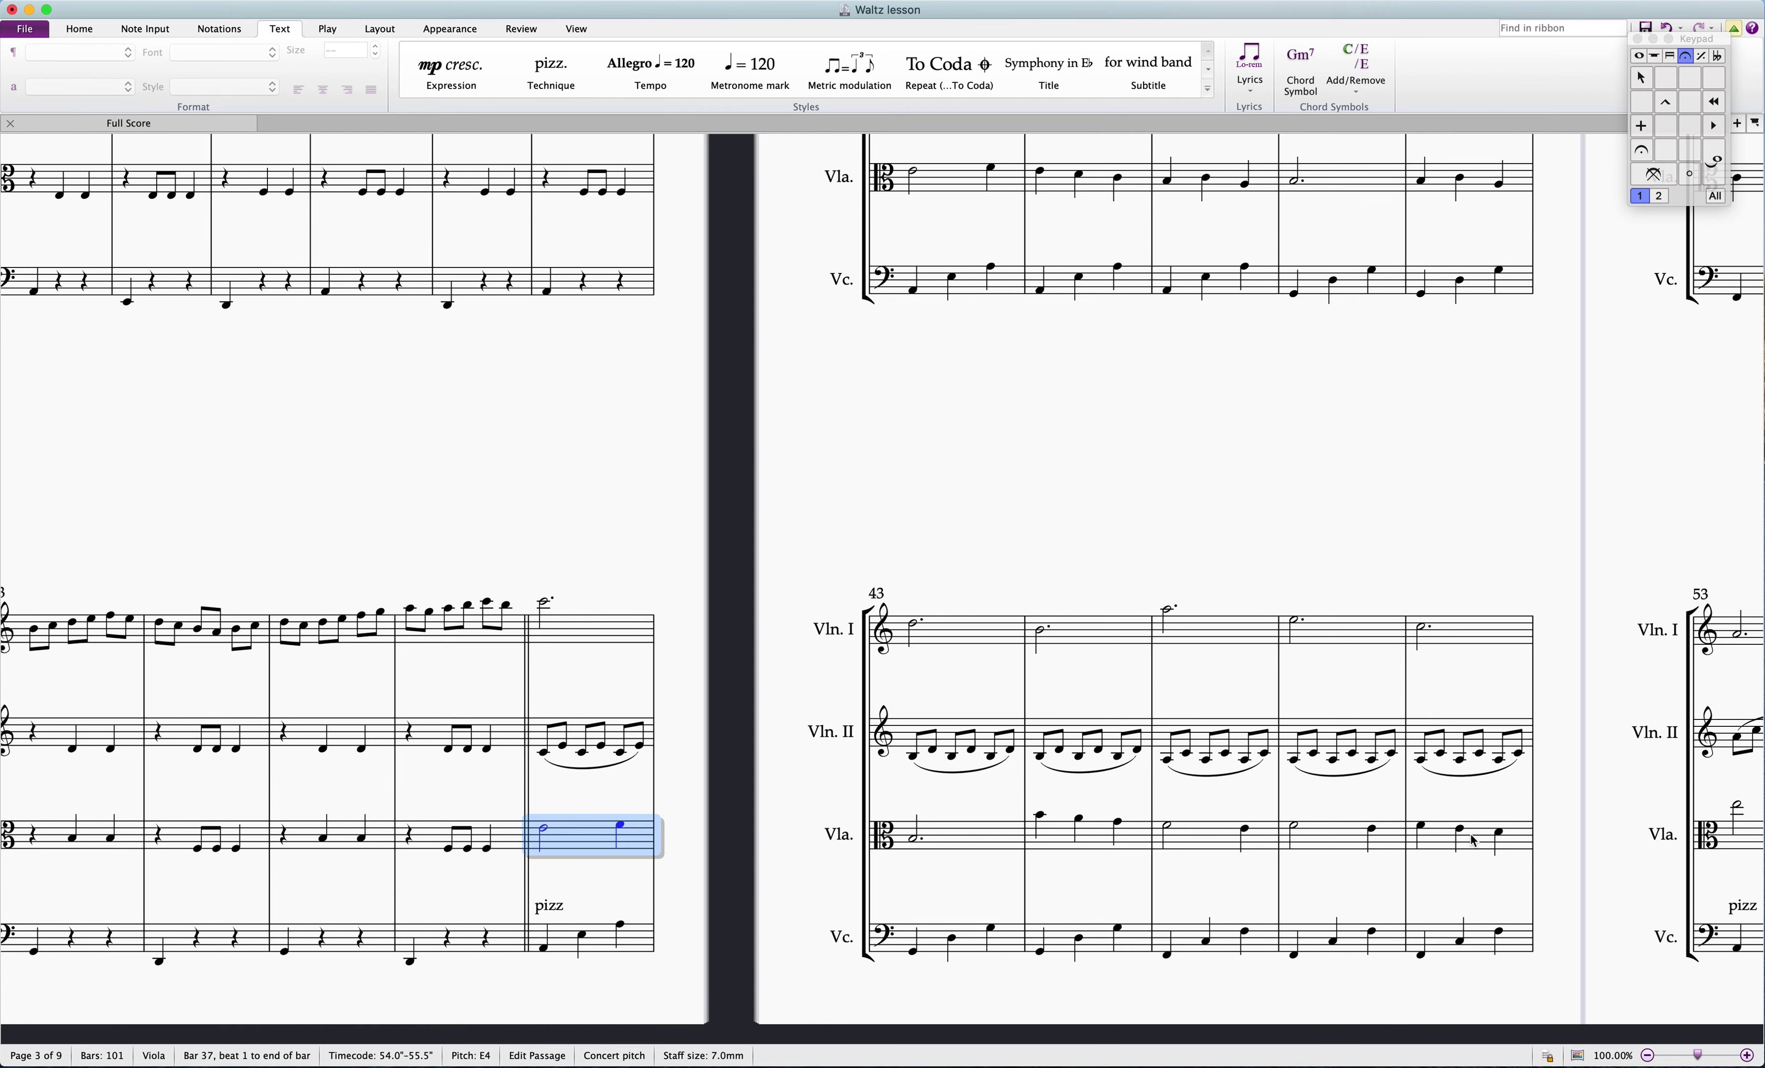
shift+click(1472, 840)
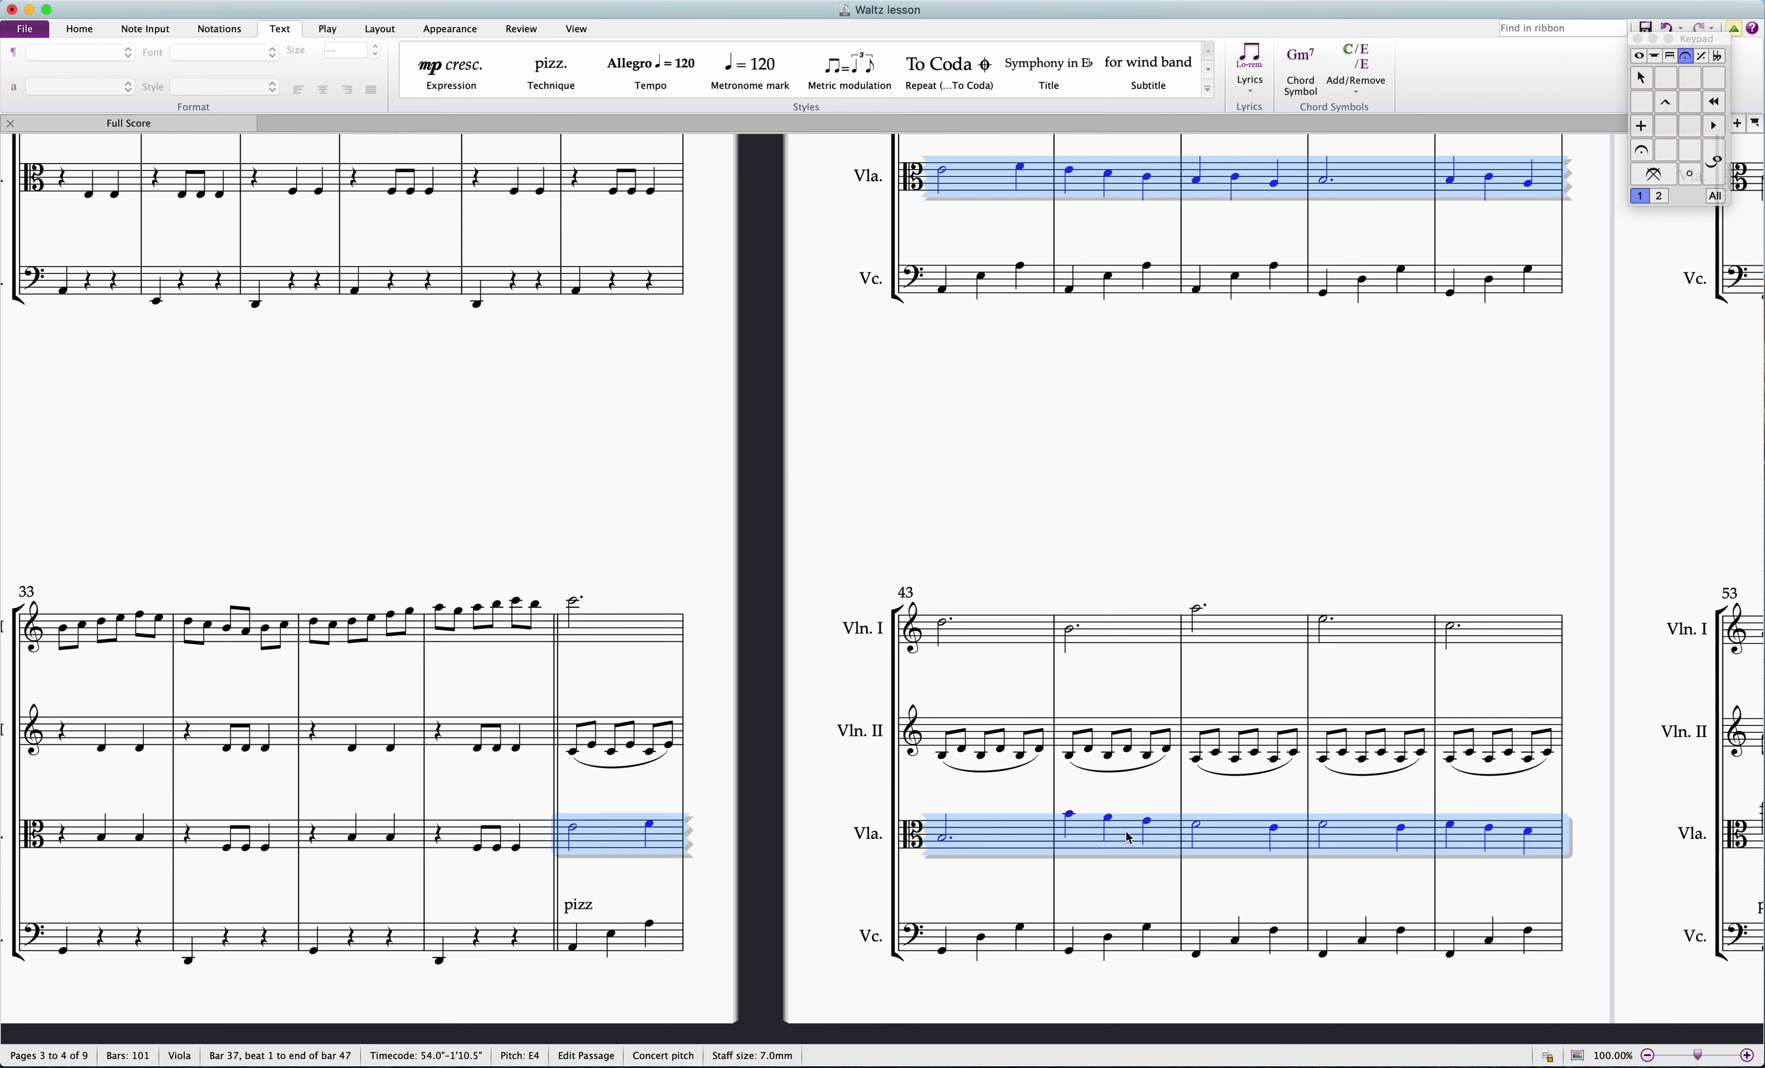
Step: Replay the opening of the viola melody from bar 37 and stop in bar 40
click(1197, 825)
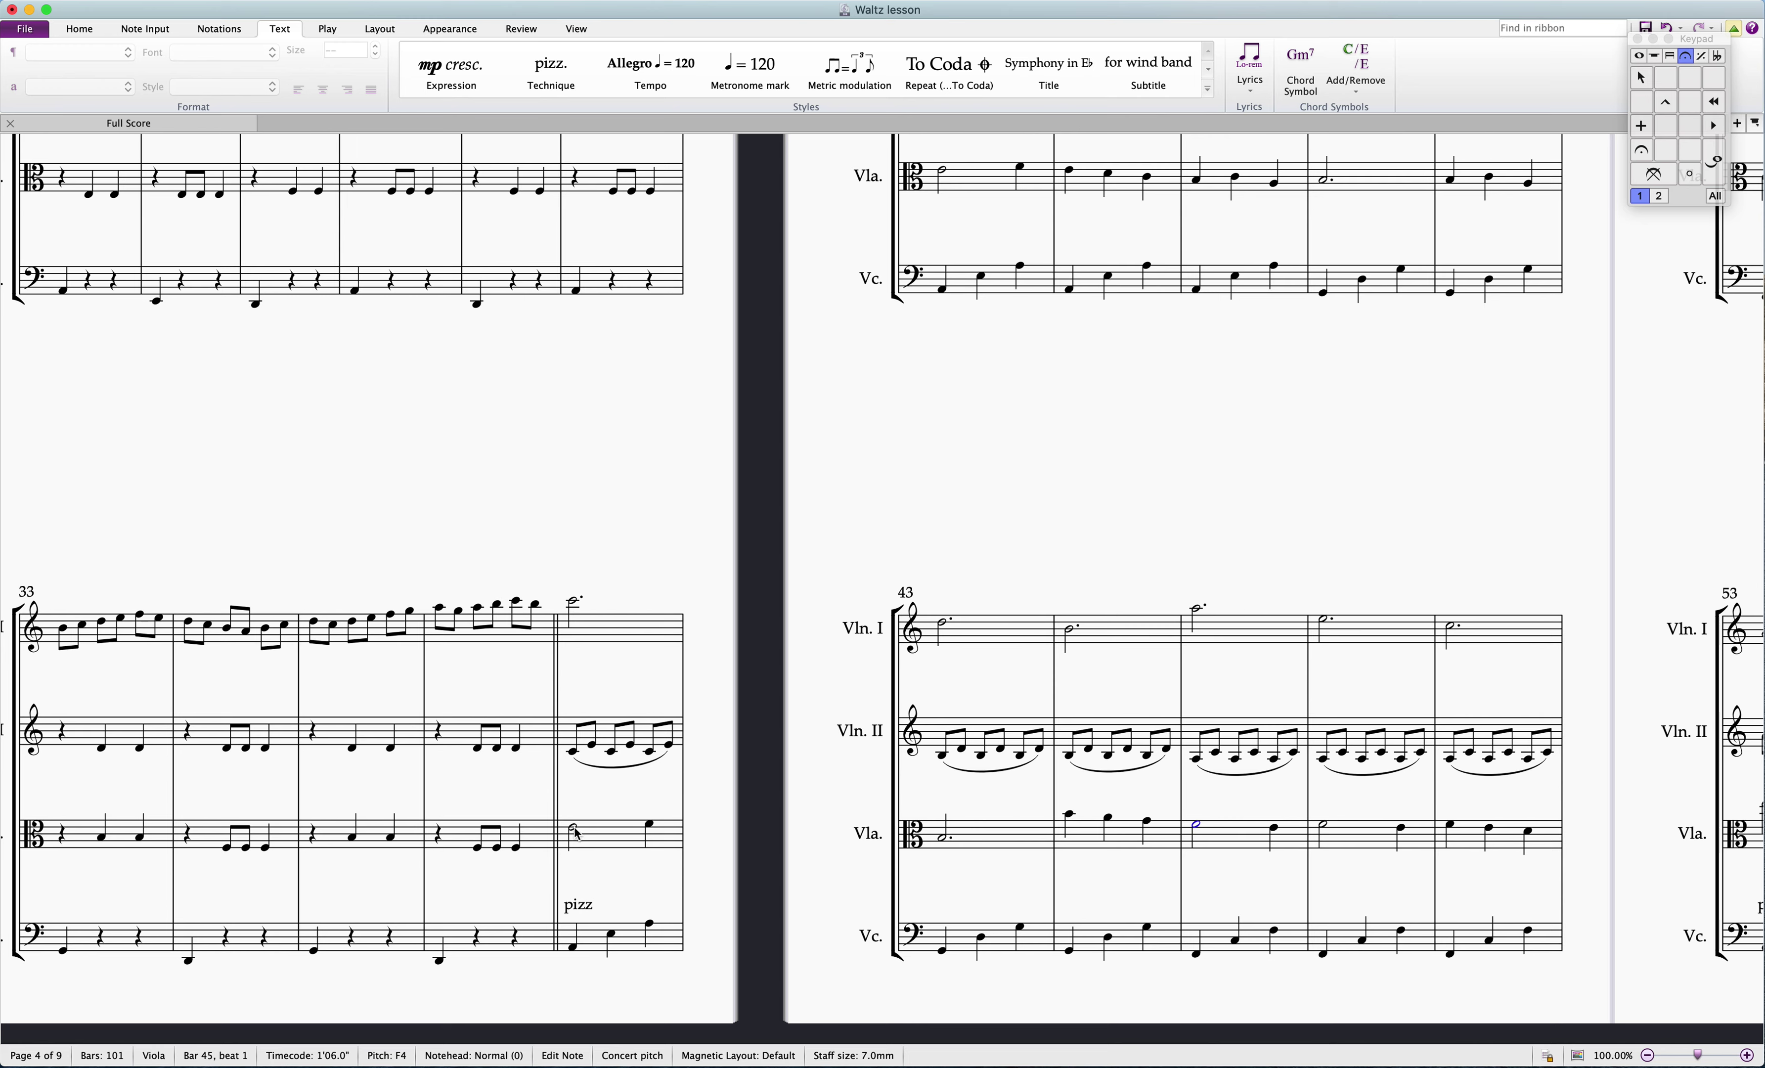
click(594, 839)
key(space)
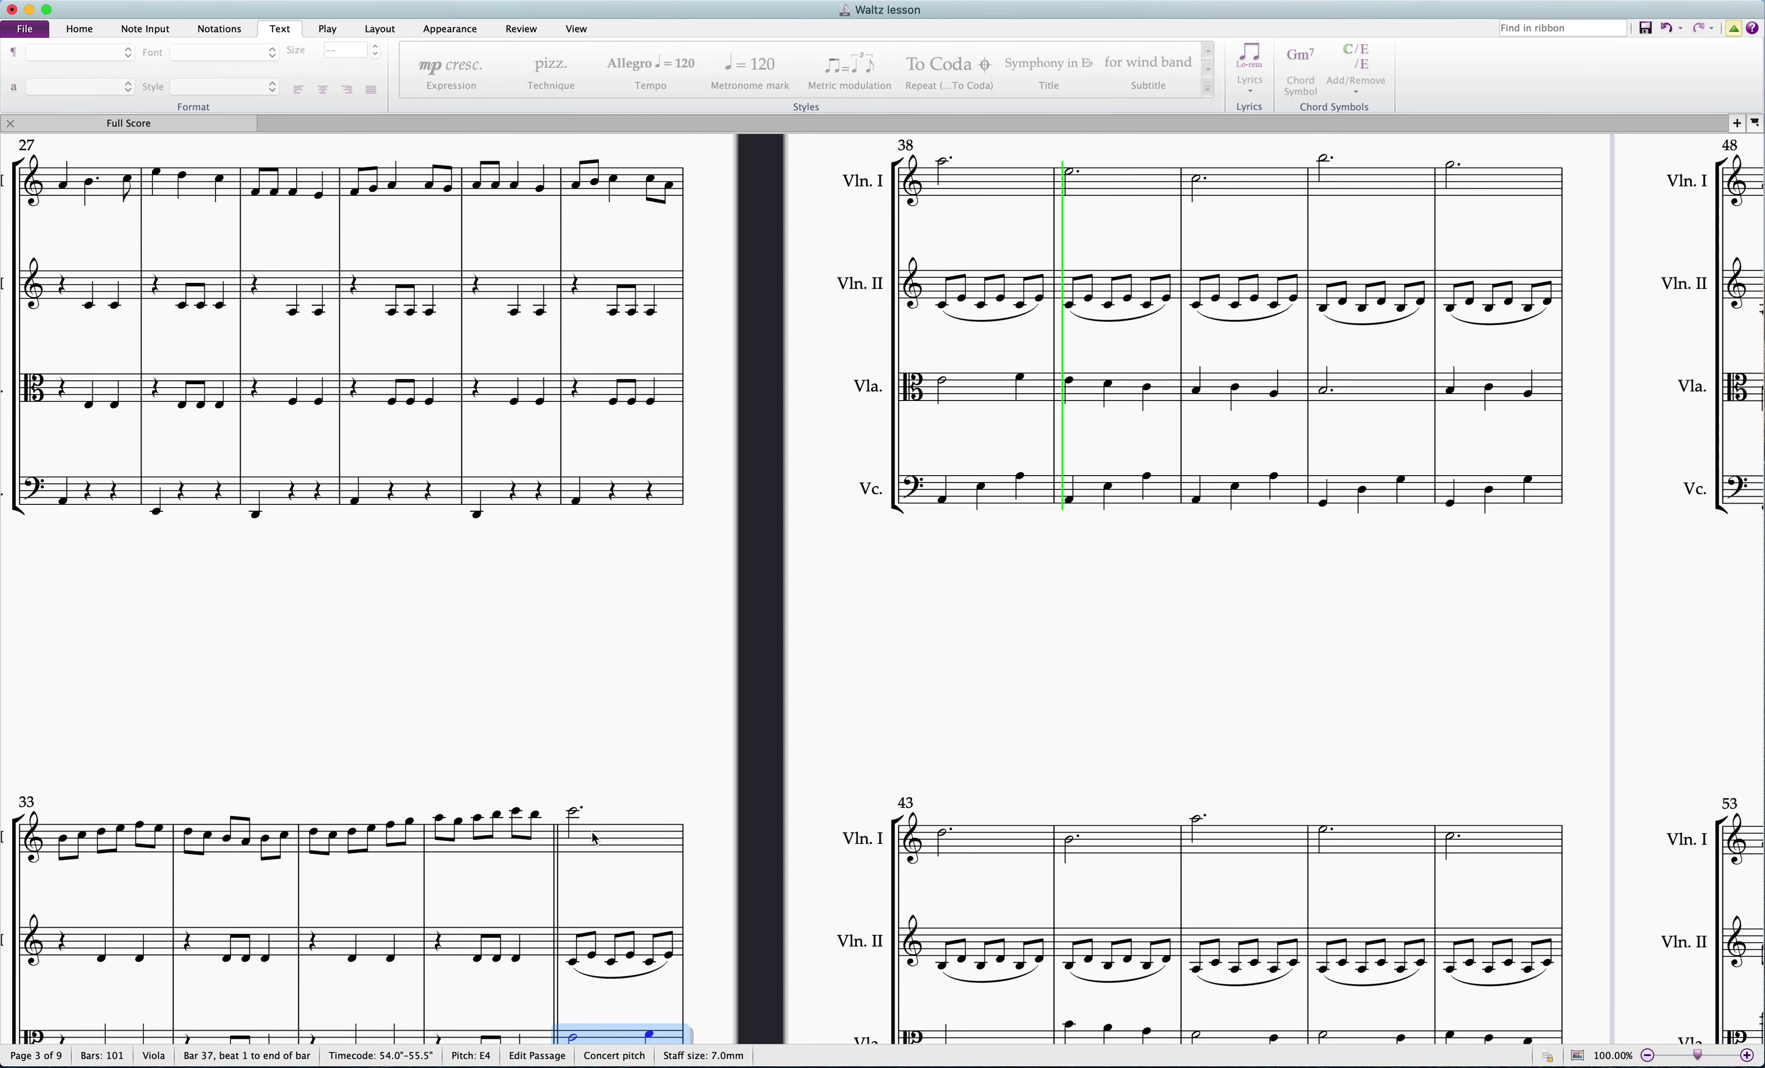
key(space)
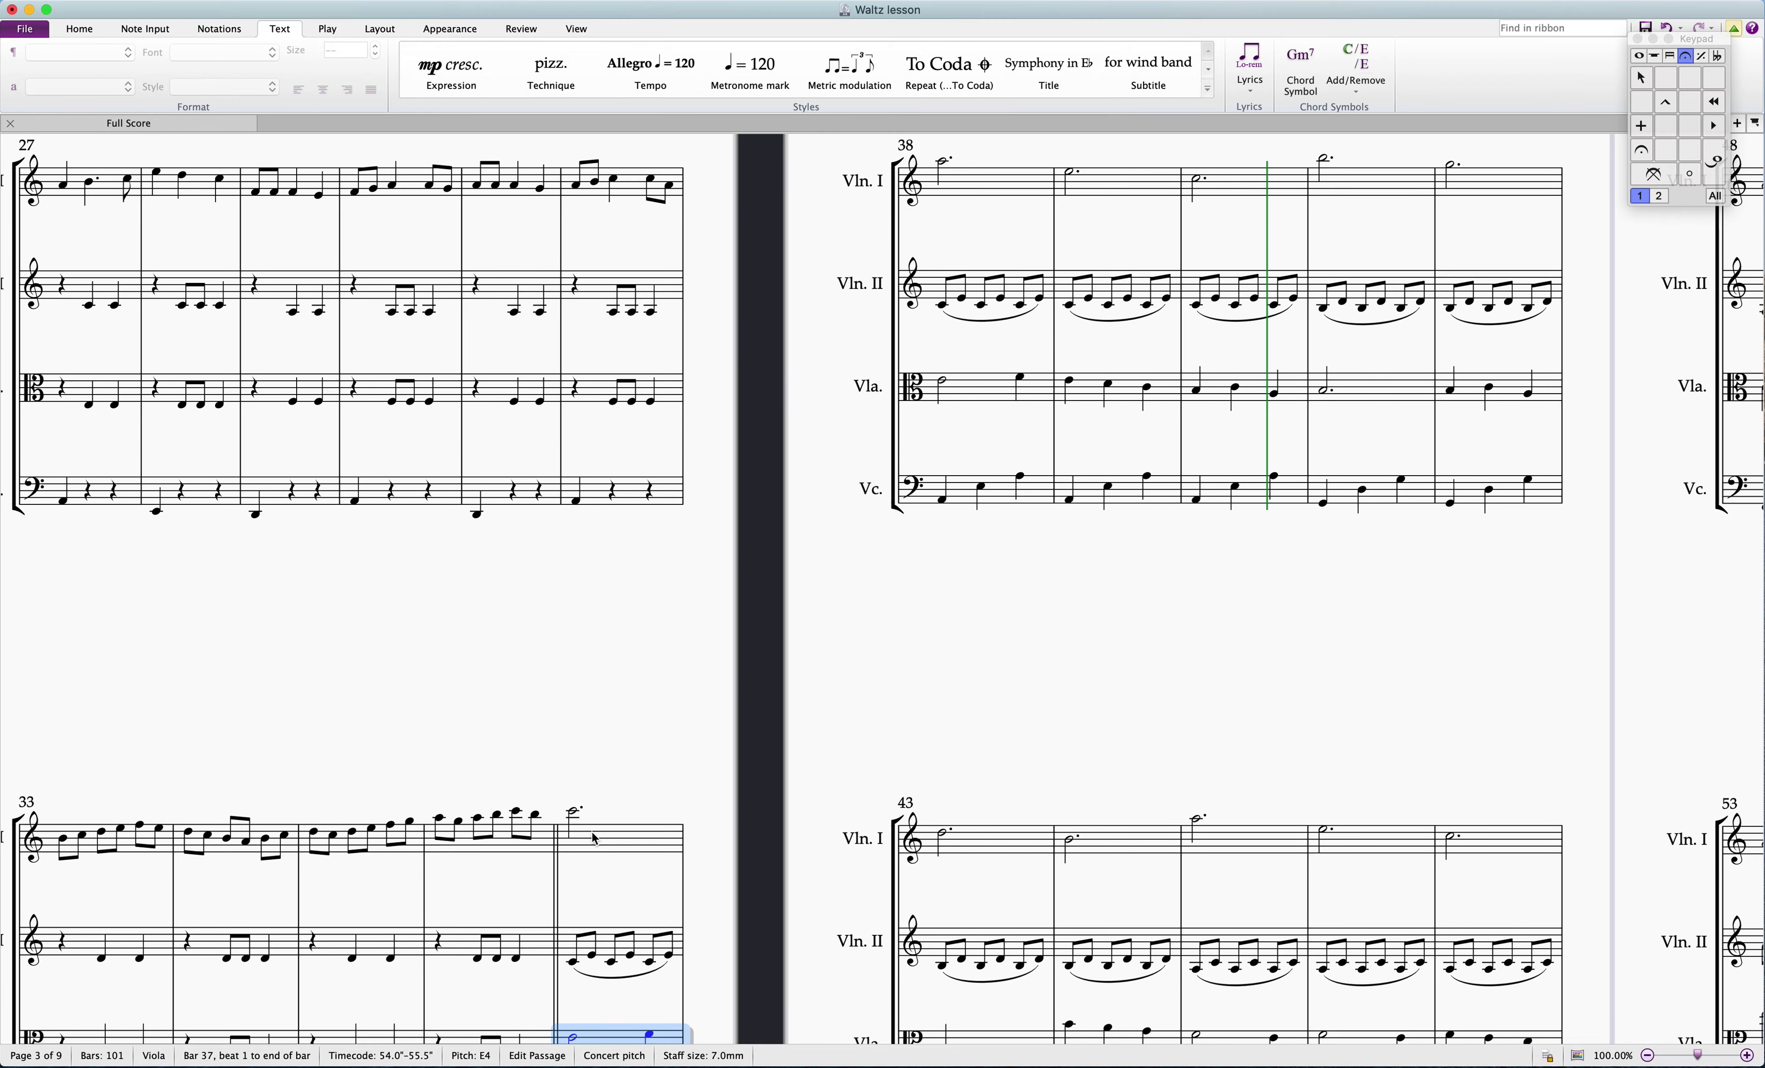
Step: Play the score from viola bar 45 and stop in bar 48
scroll(1218, 766, down, 5)
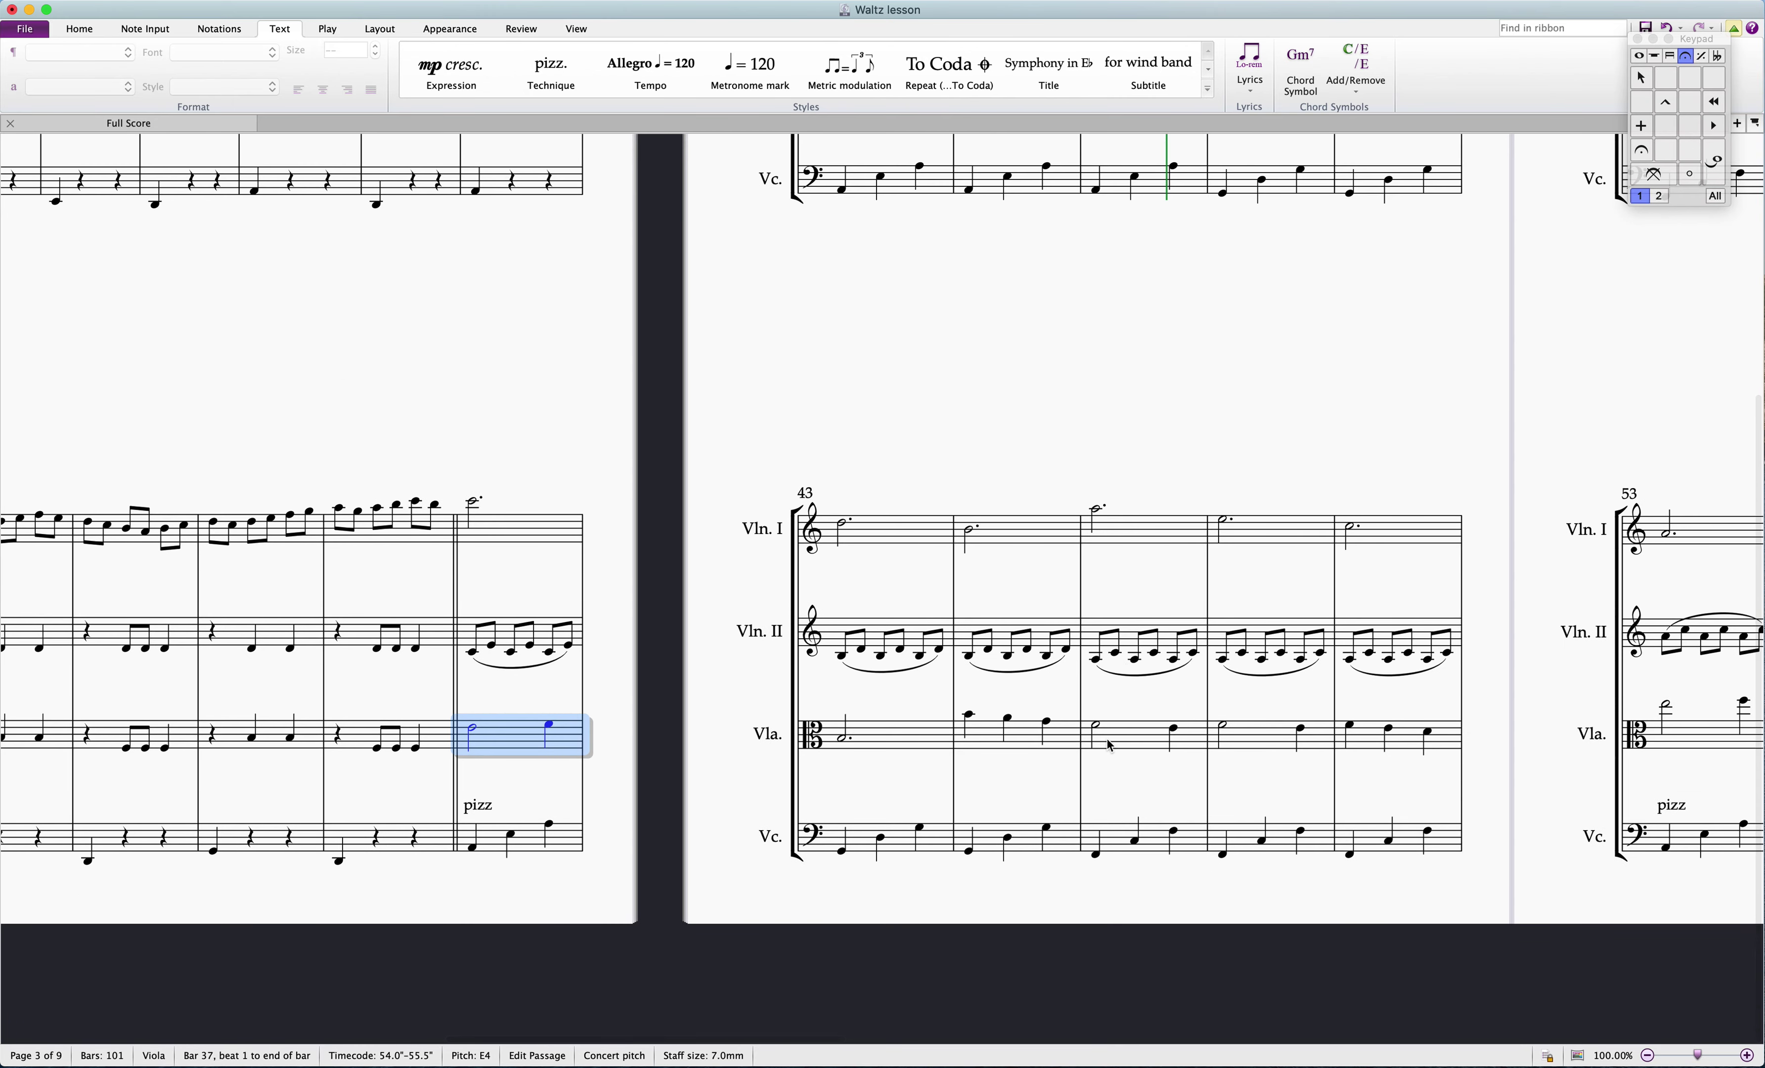
click(1122, 744)
key(space)
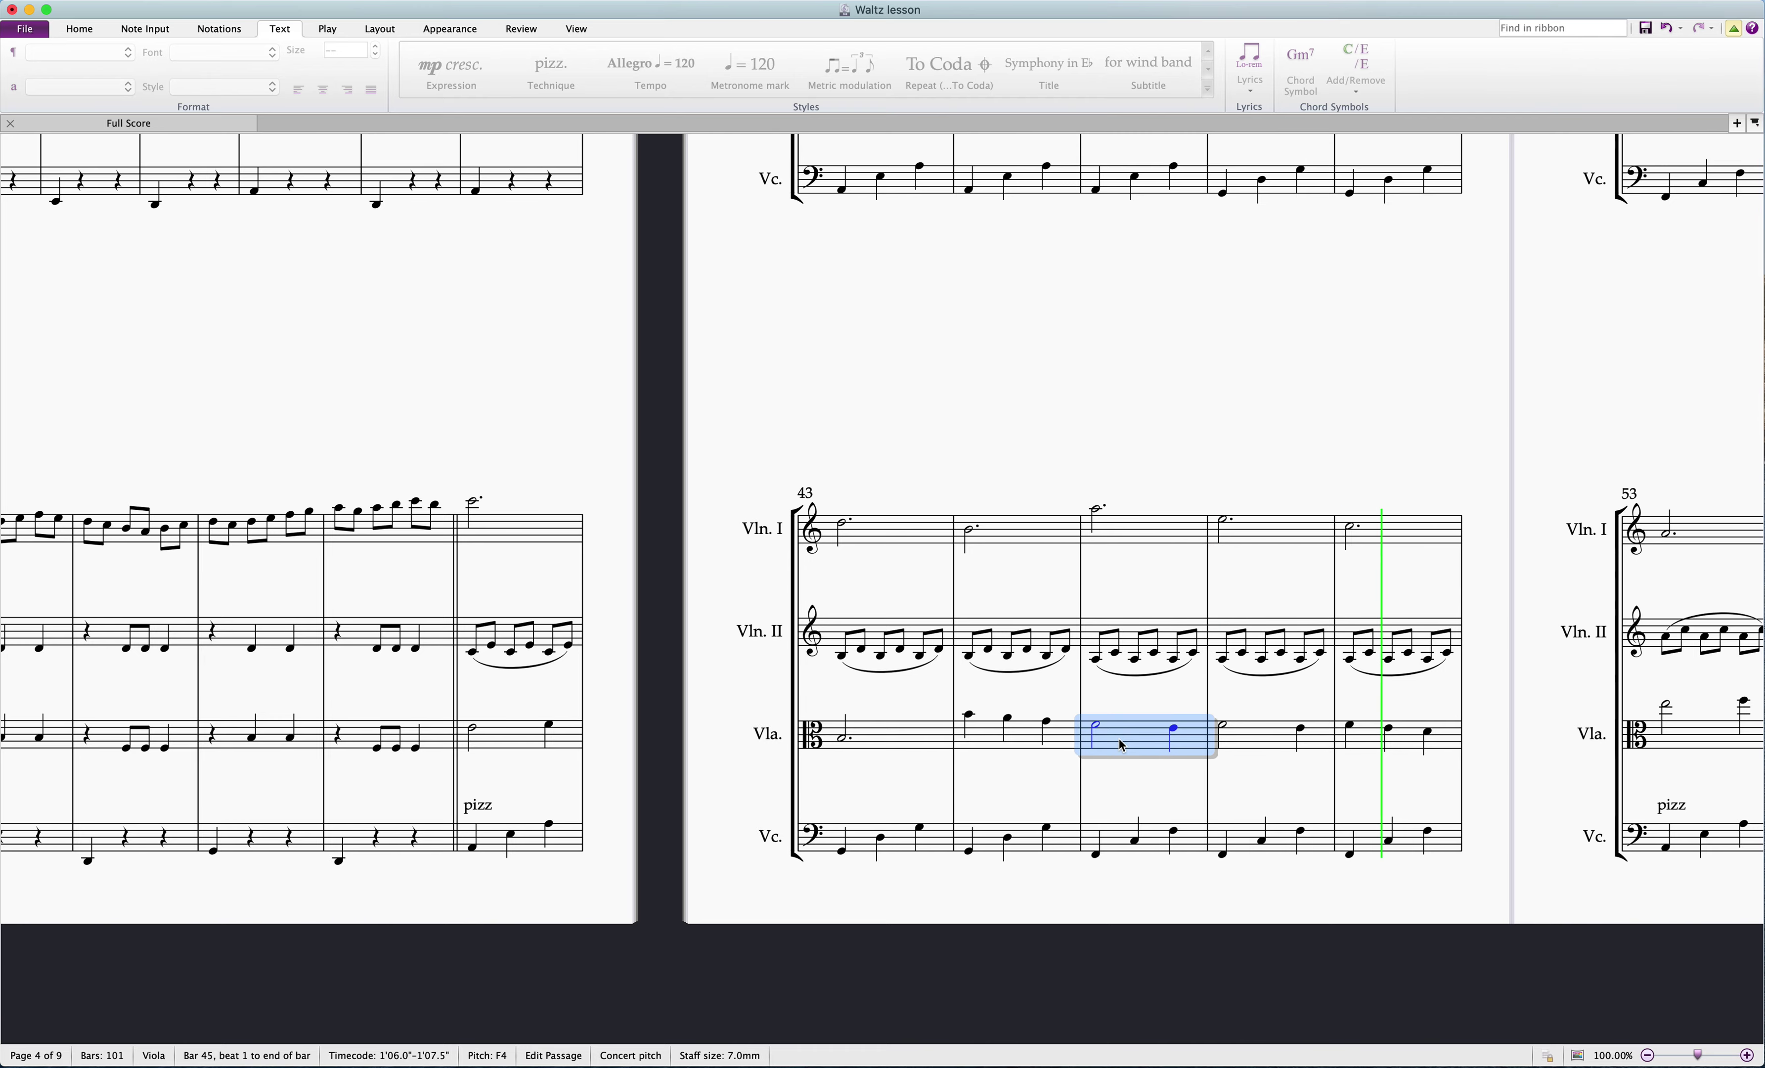
key(space)
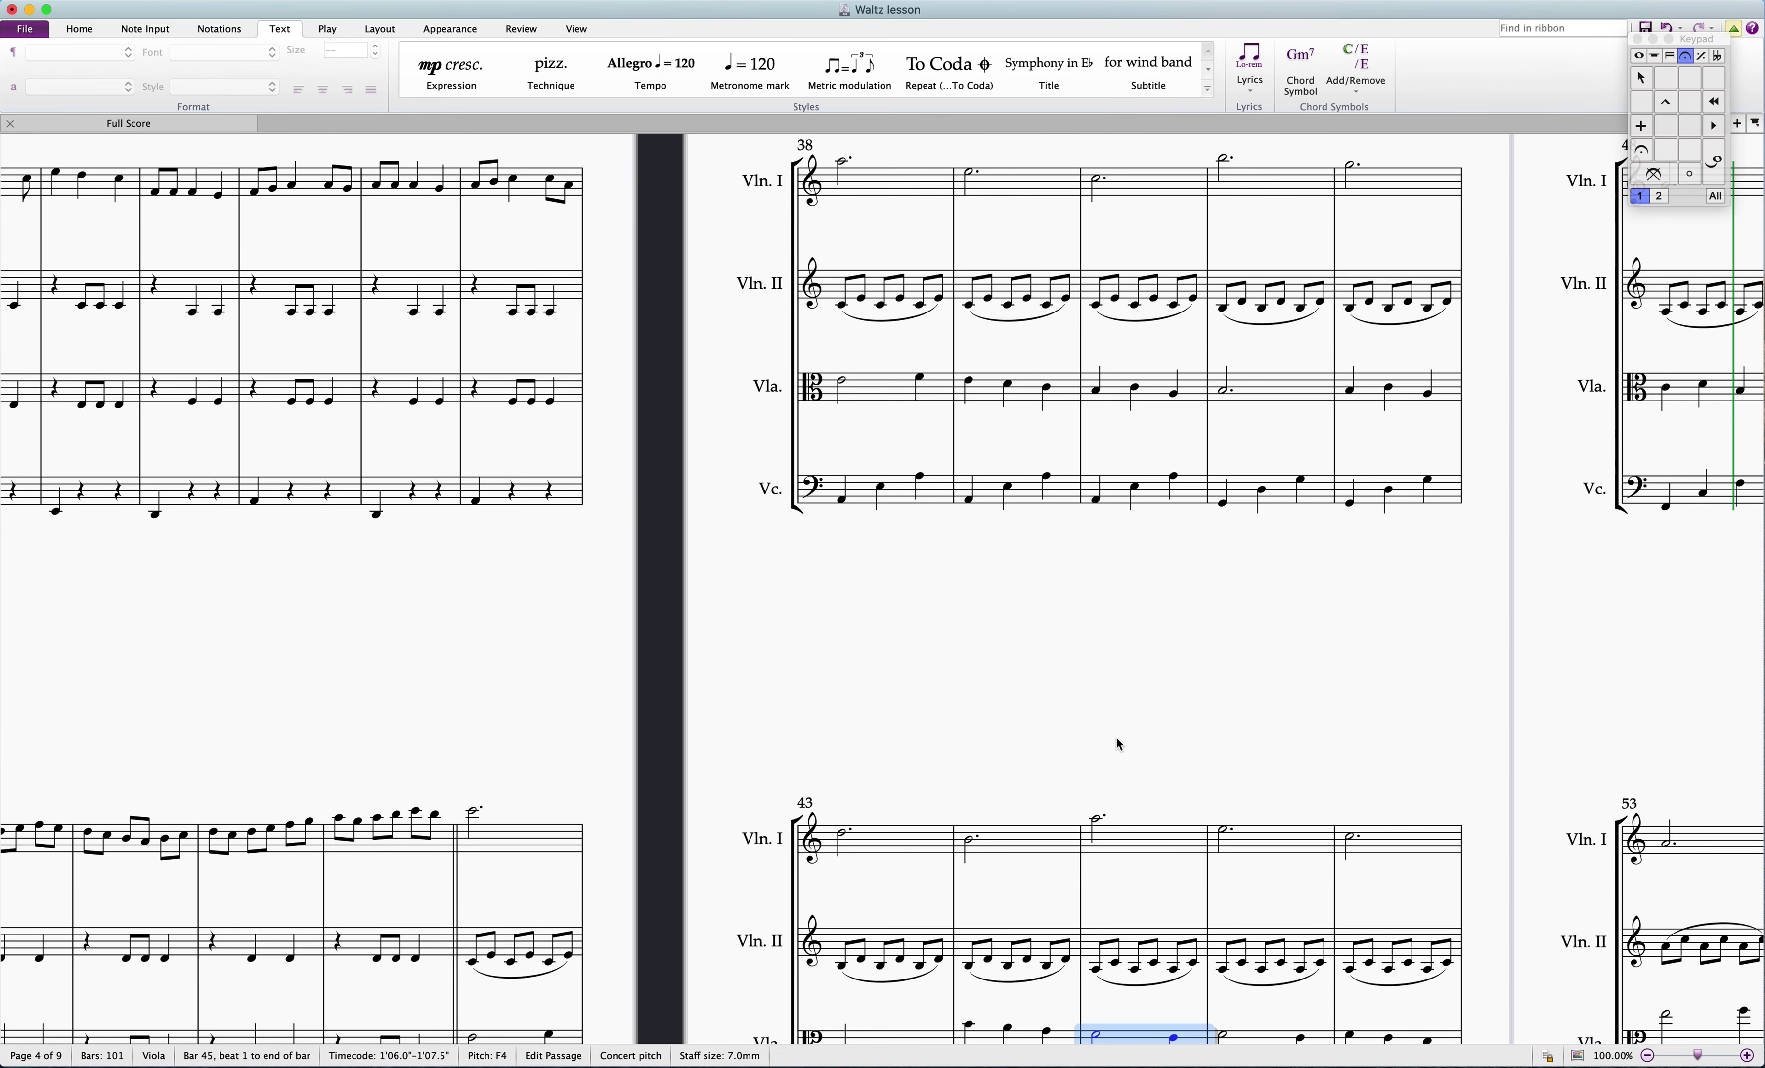
Step: Select the viola staff as one passage from bar 37 to the end of bar 47
drag(851, 695, 872, 643)
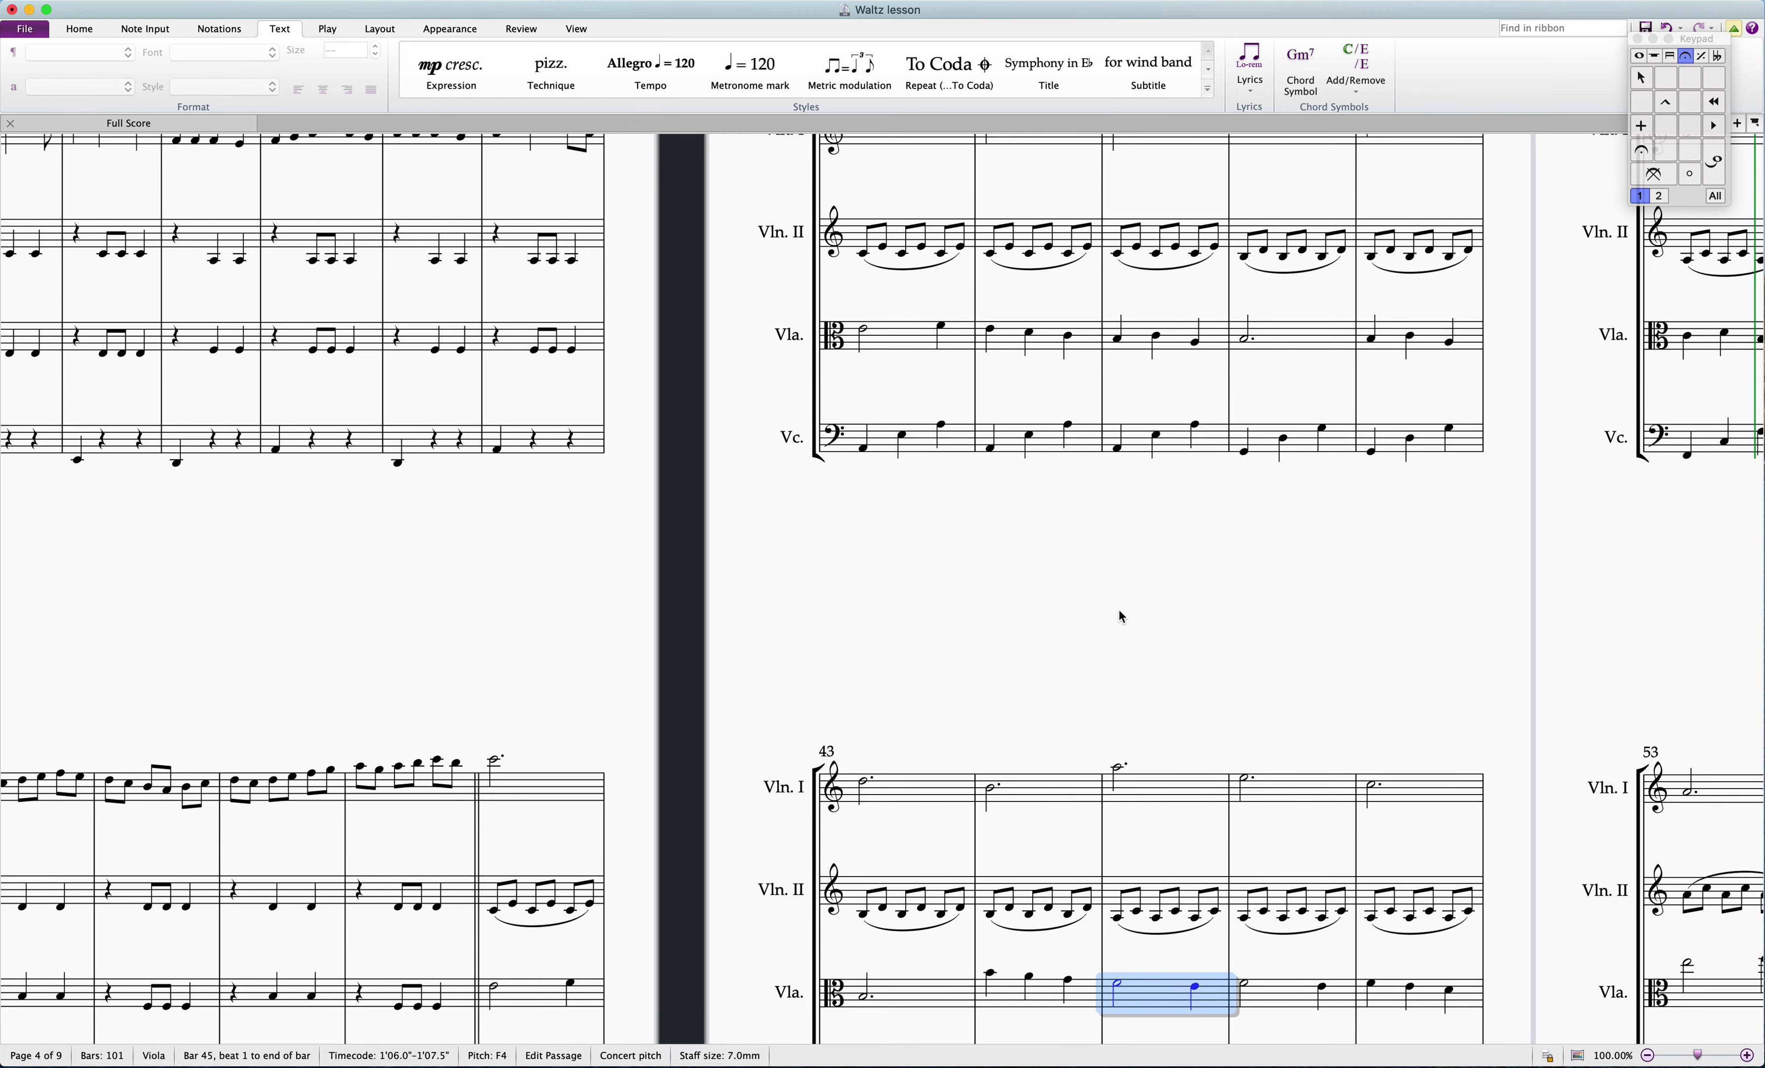
scroll(1064, 715, down, 5)
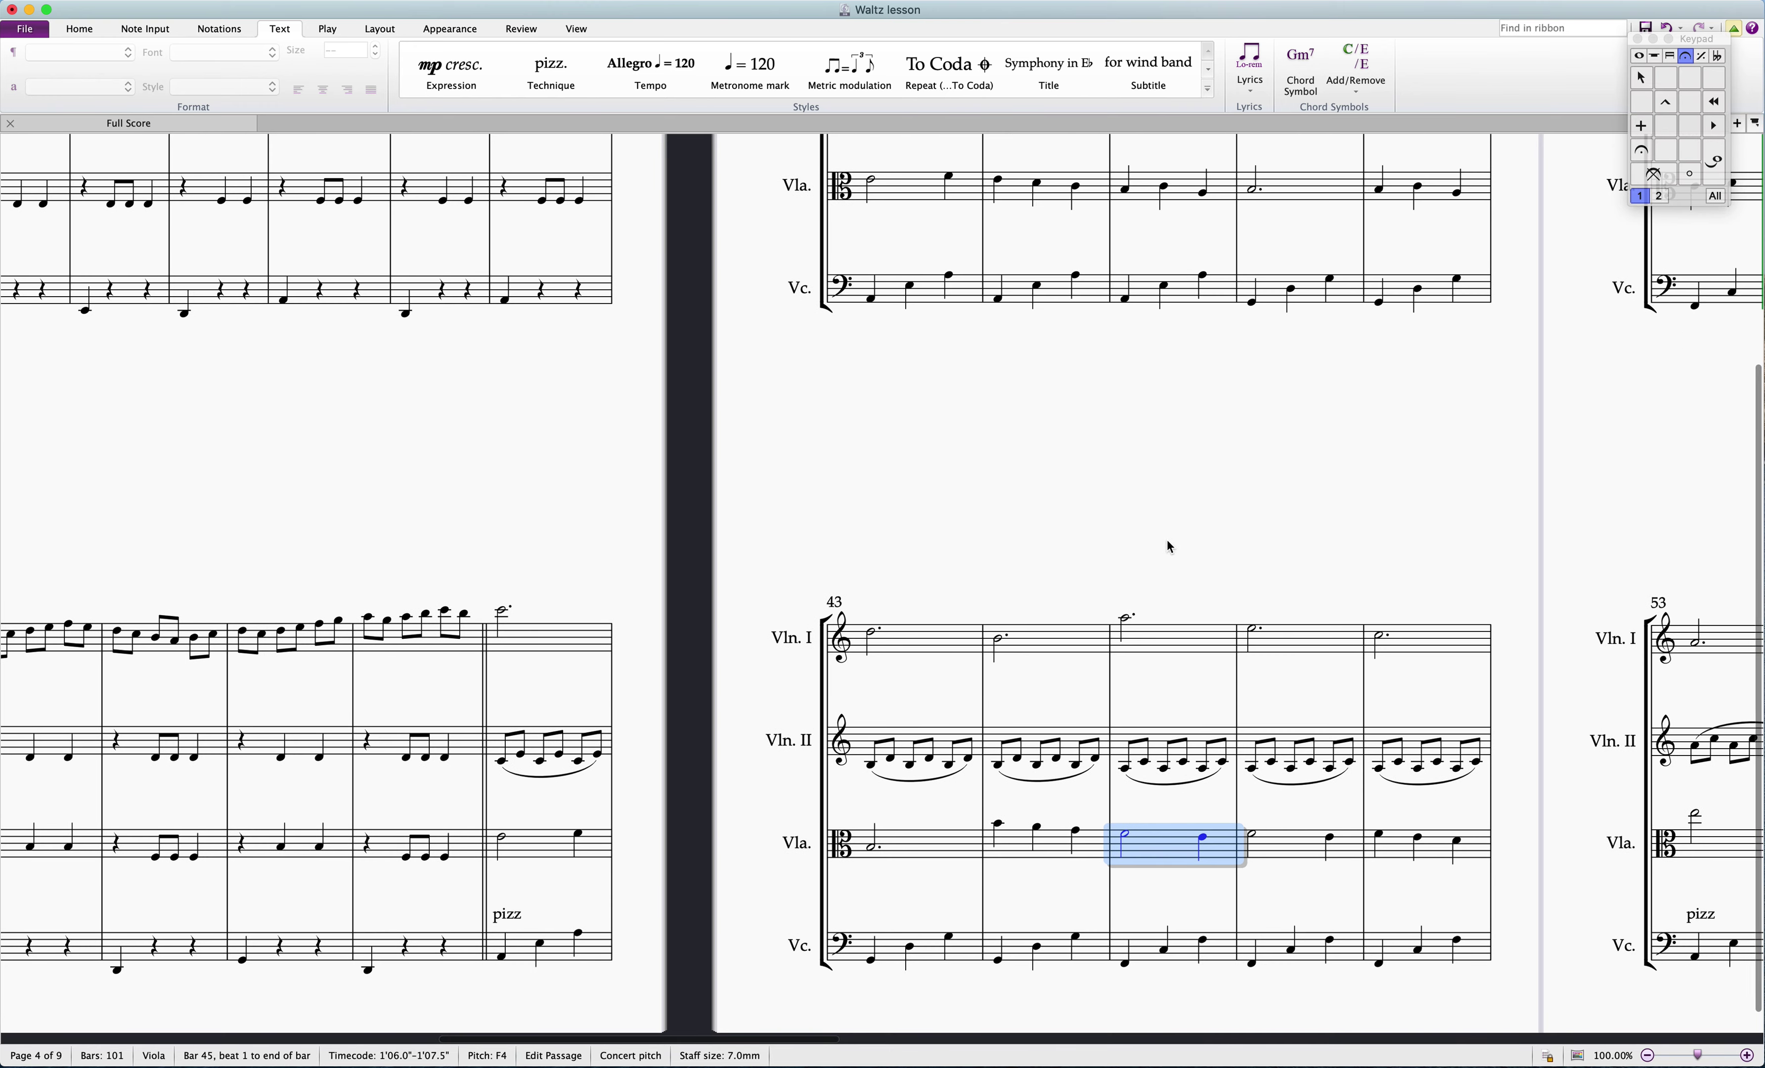
scroll(1143, 544, left, 10)
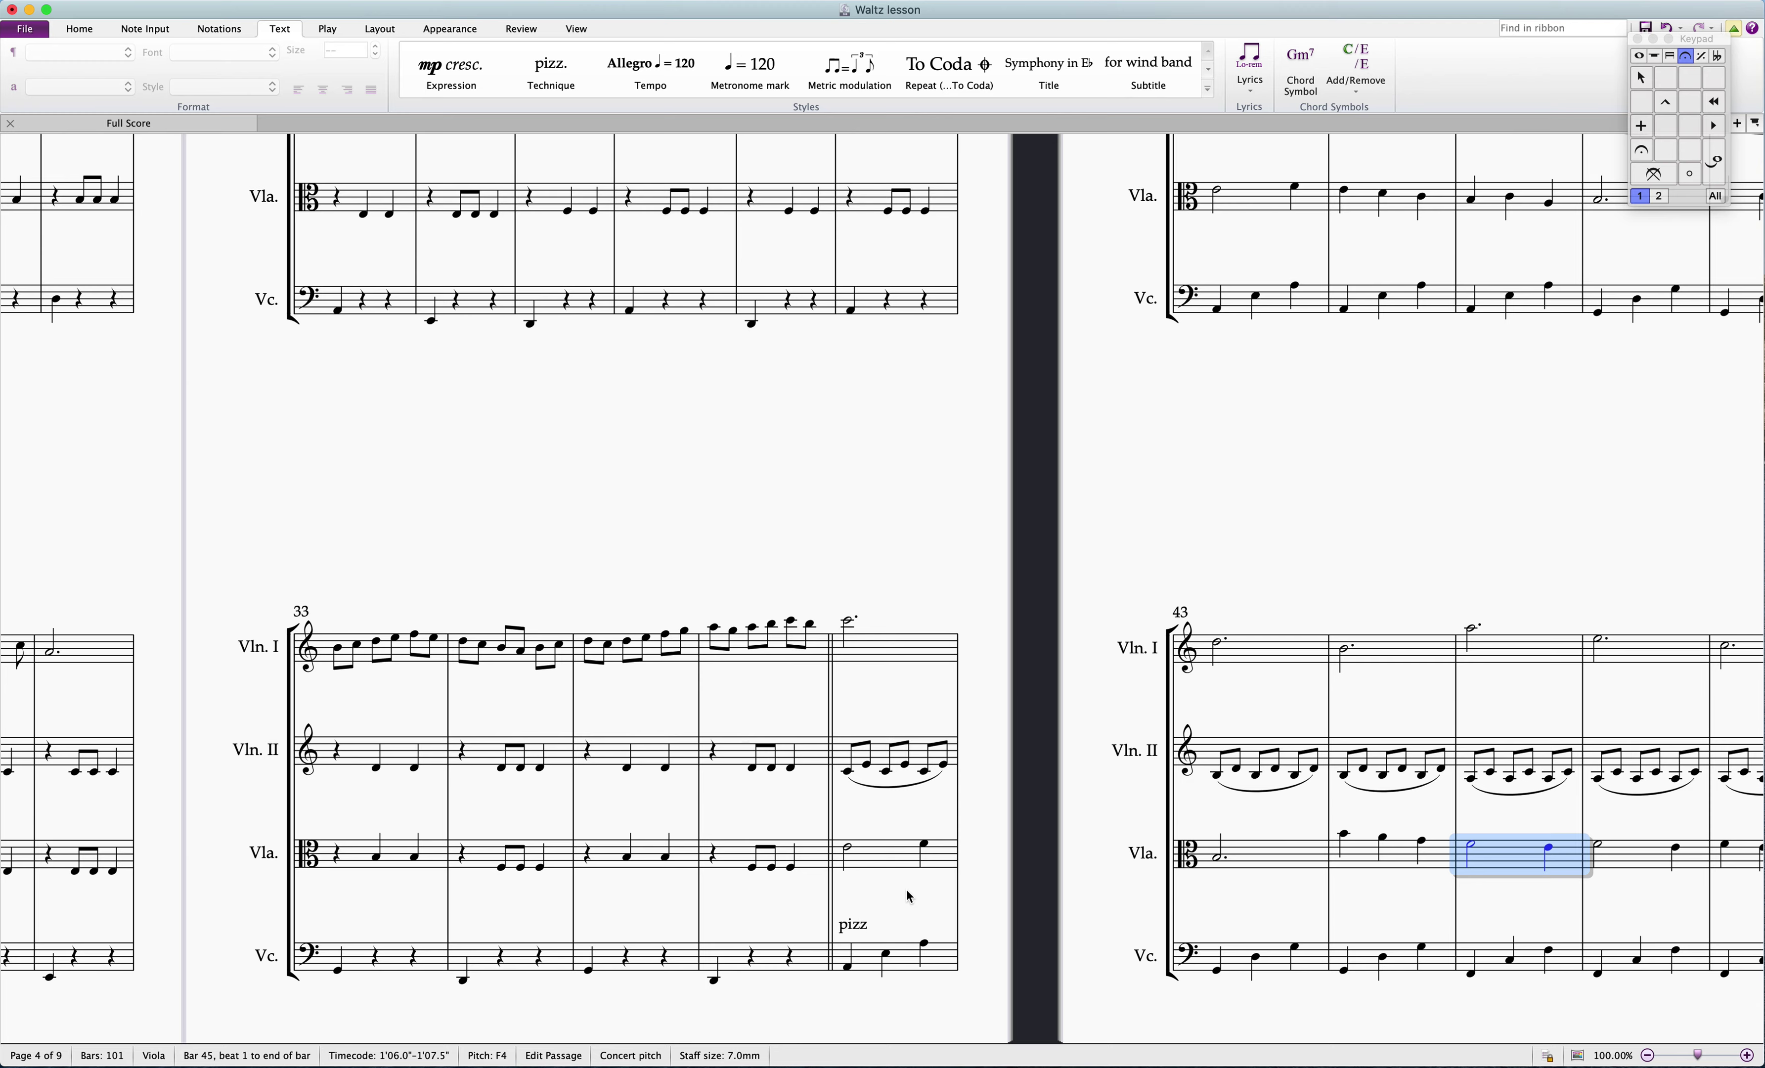
scroll(908, 896, right, 2)
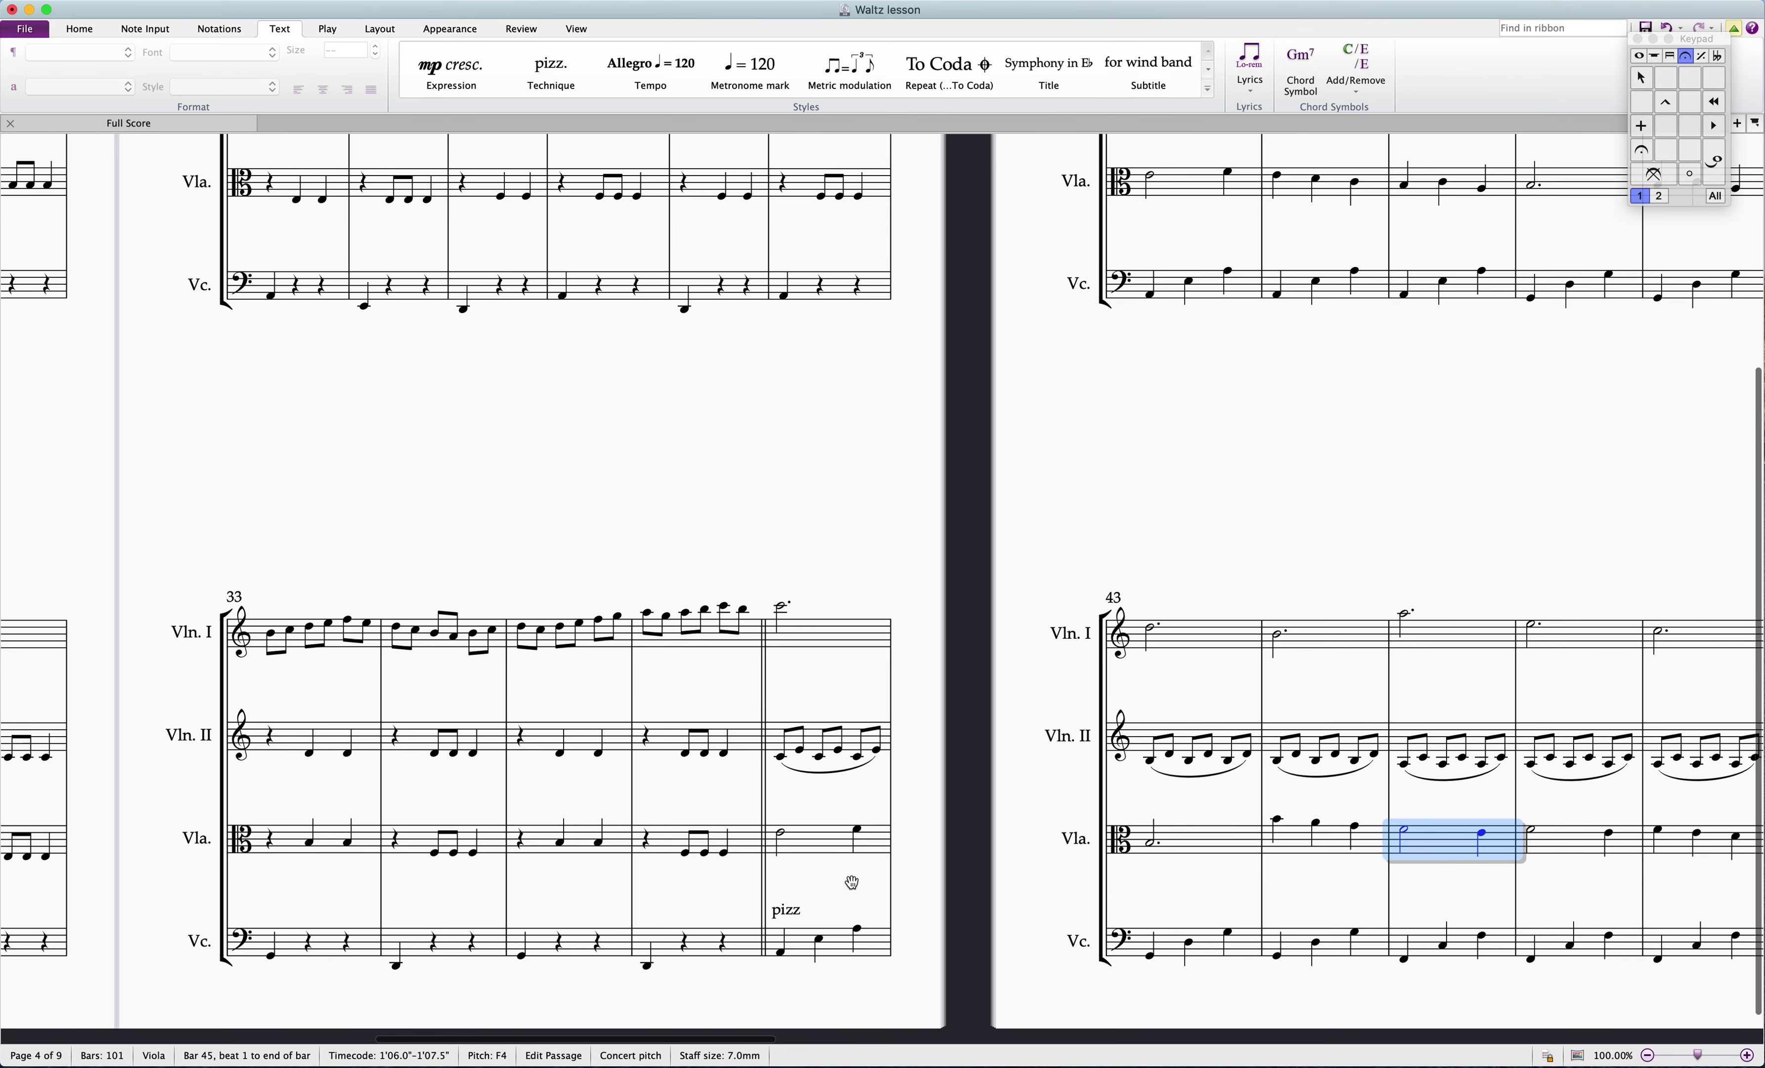
scroll(855, 889, right, 3)
click(723, 839)
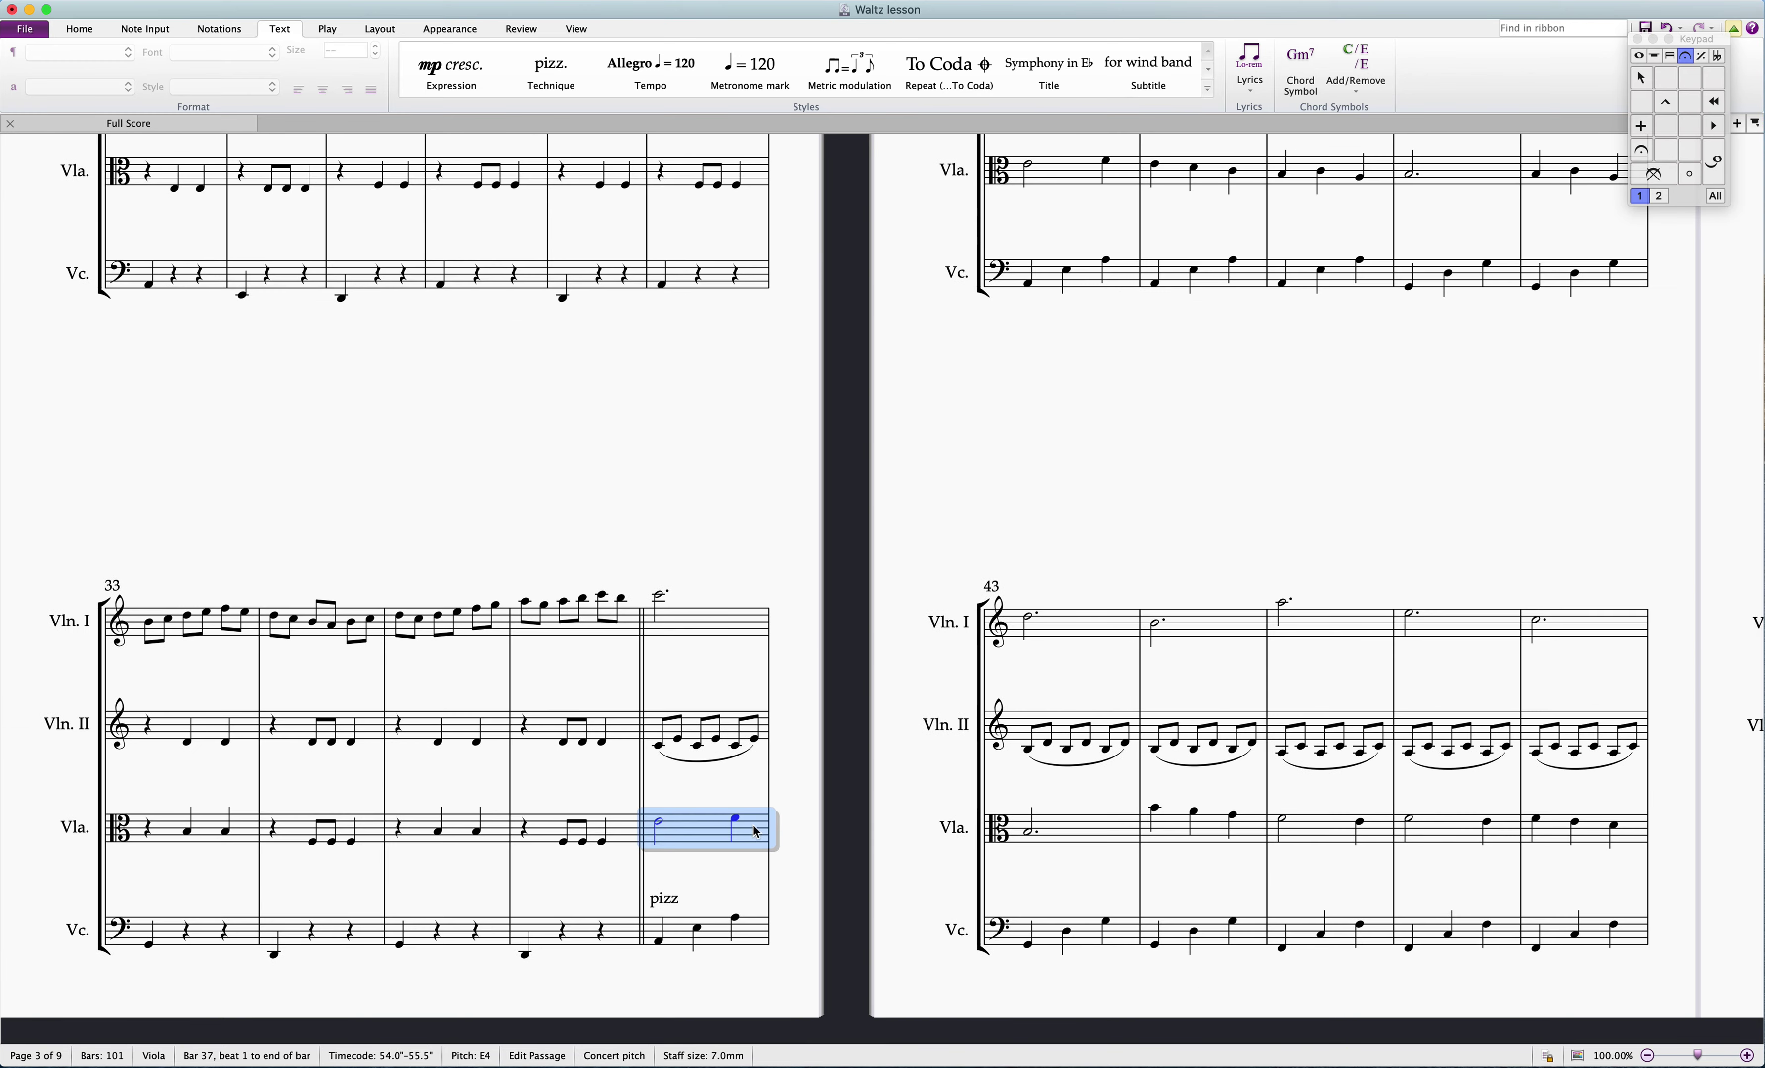
shift+click(1598, 833)
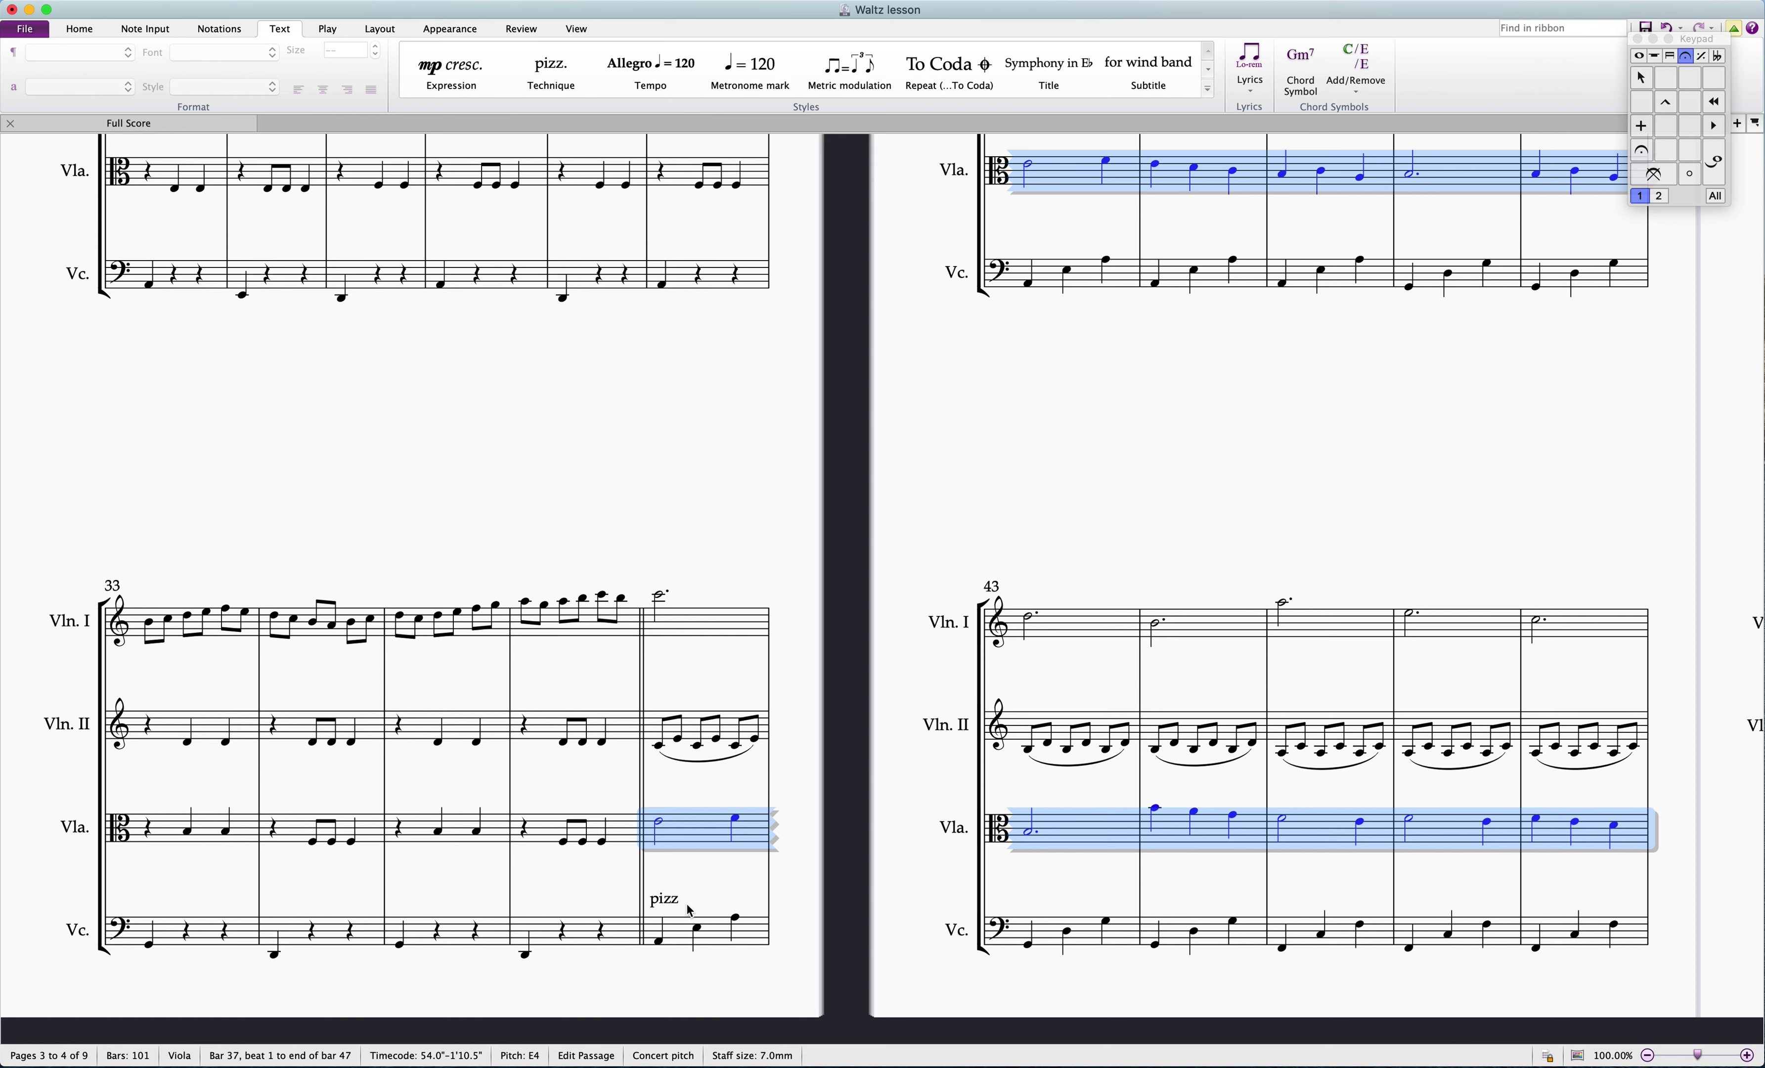
Step: Select the second violin passage in bars 37 to 47, play the score from there, stop in bar 42 and clear the selection
click(657, 727)
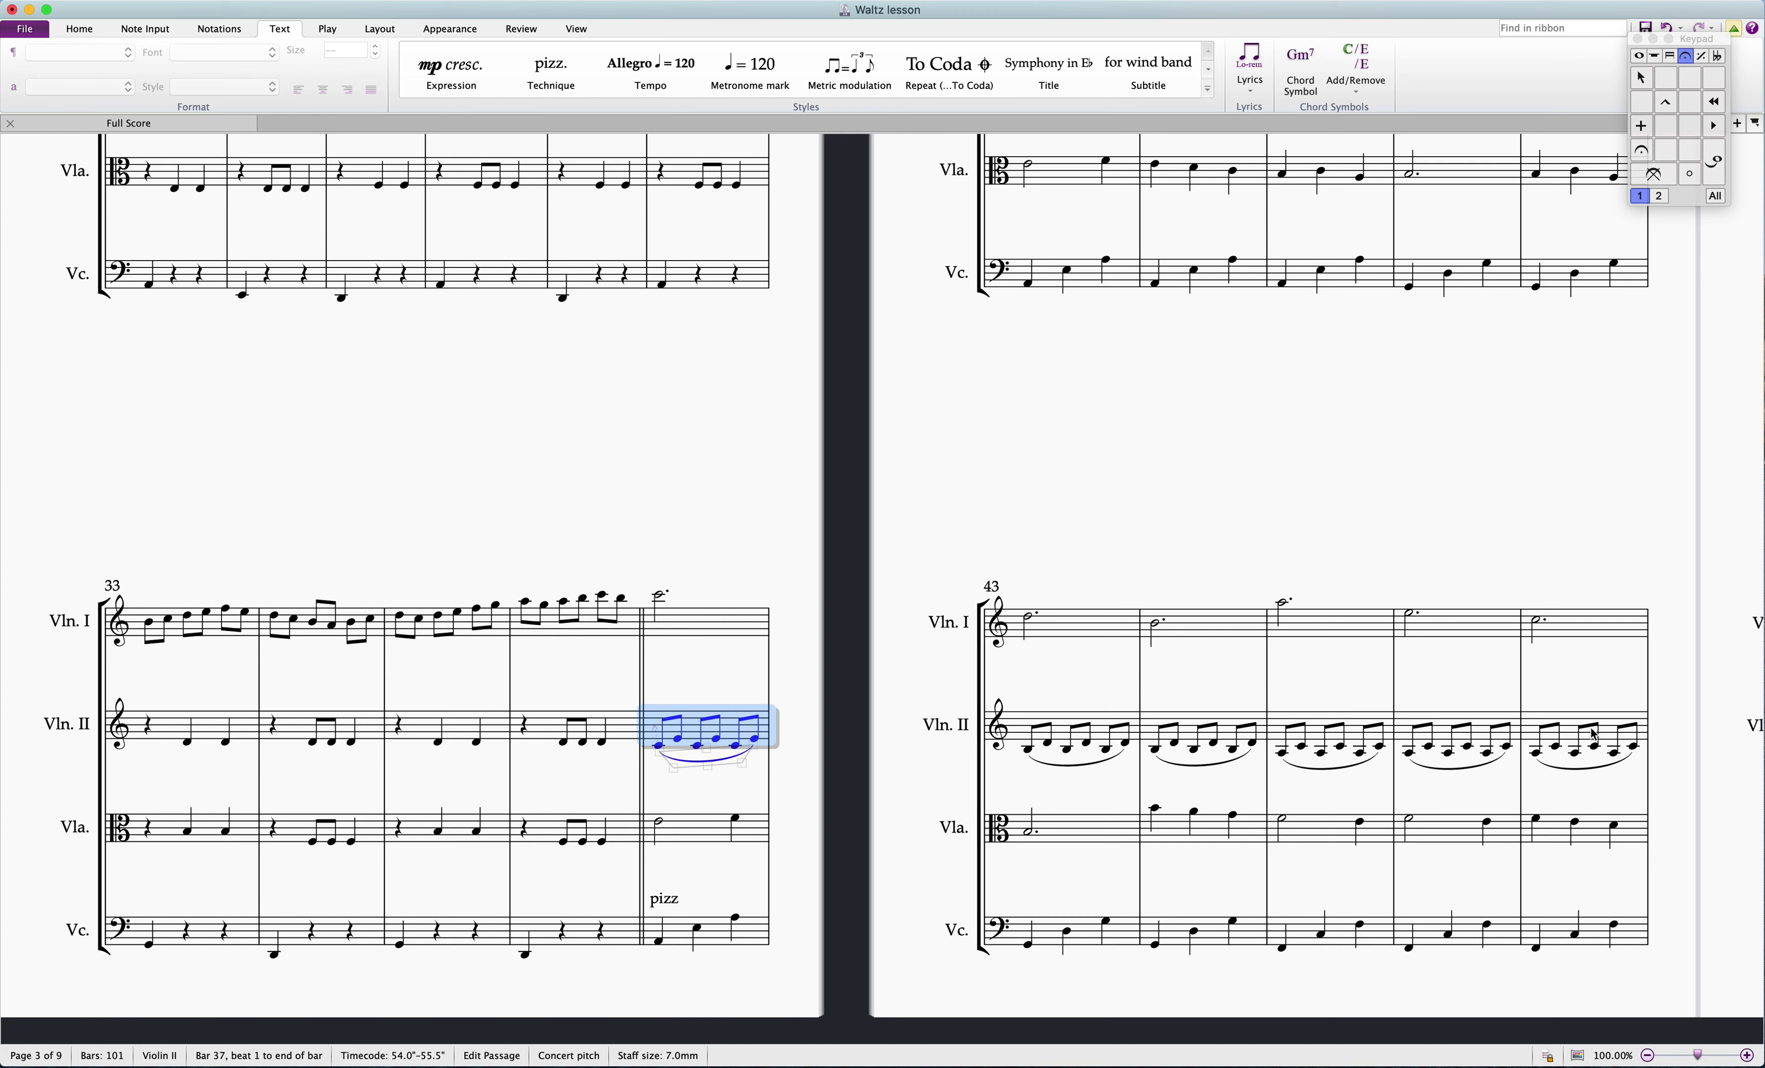
shift+click(1618, 739)
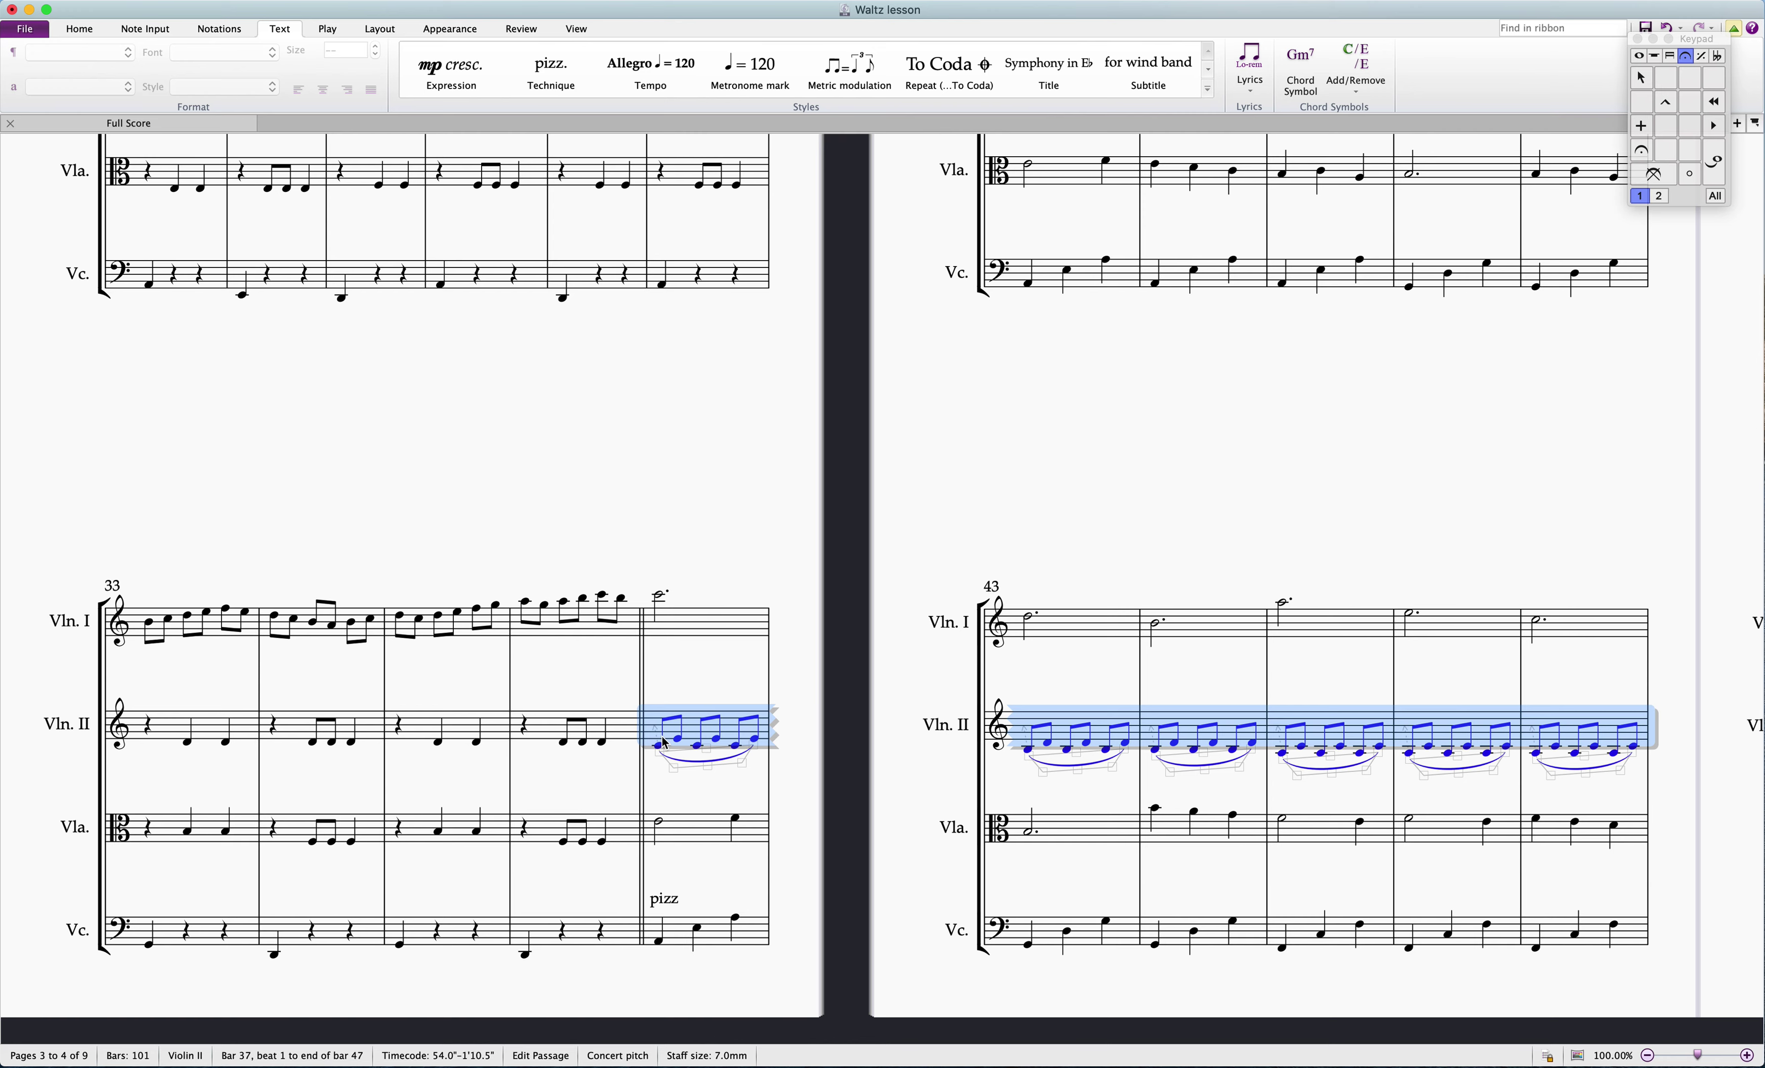
key(space)
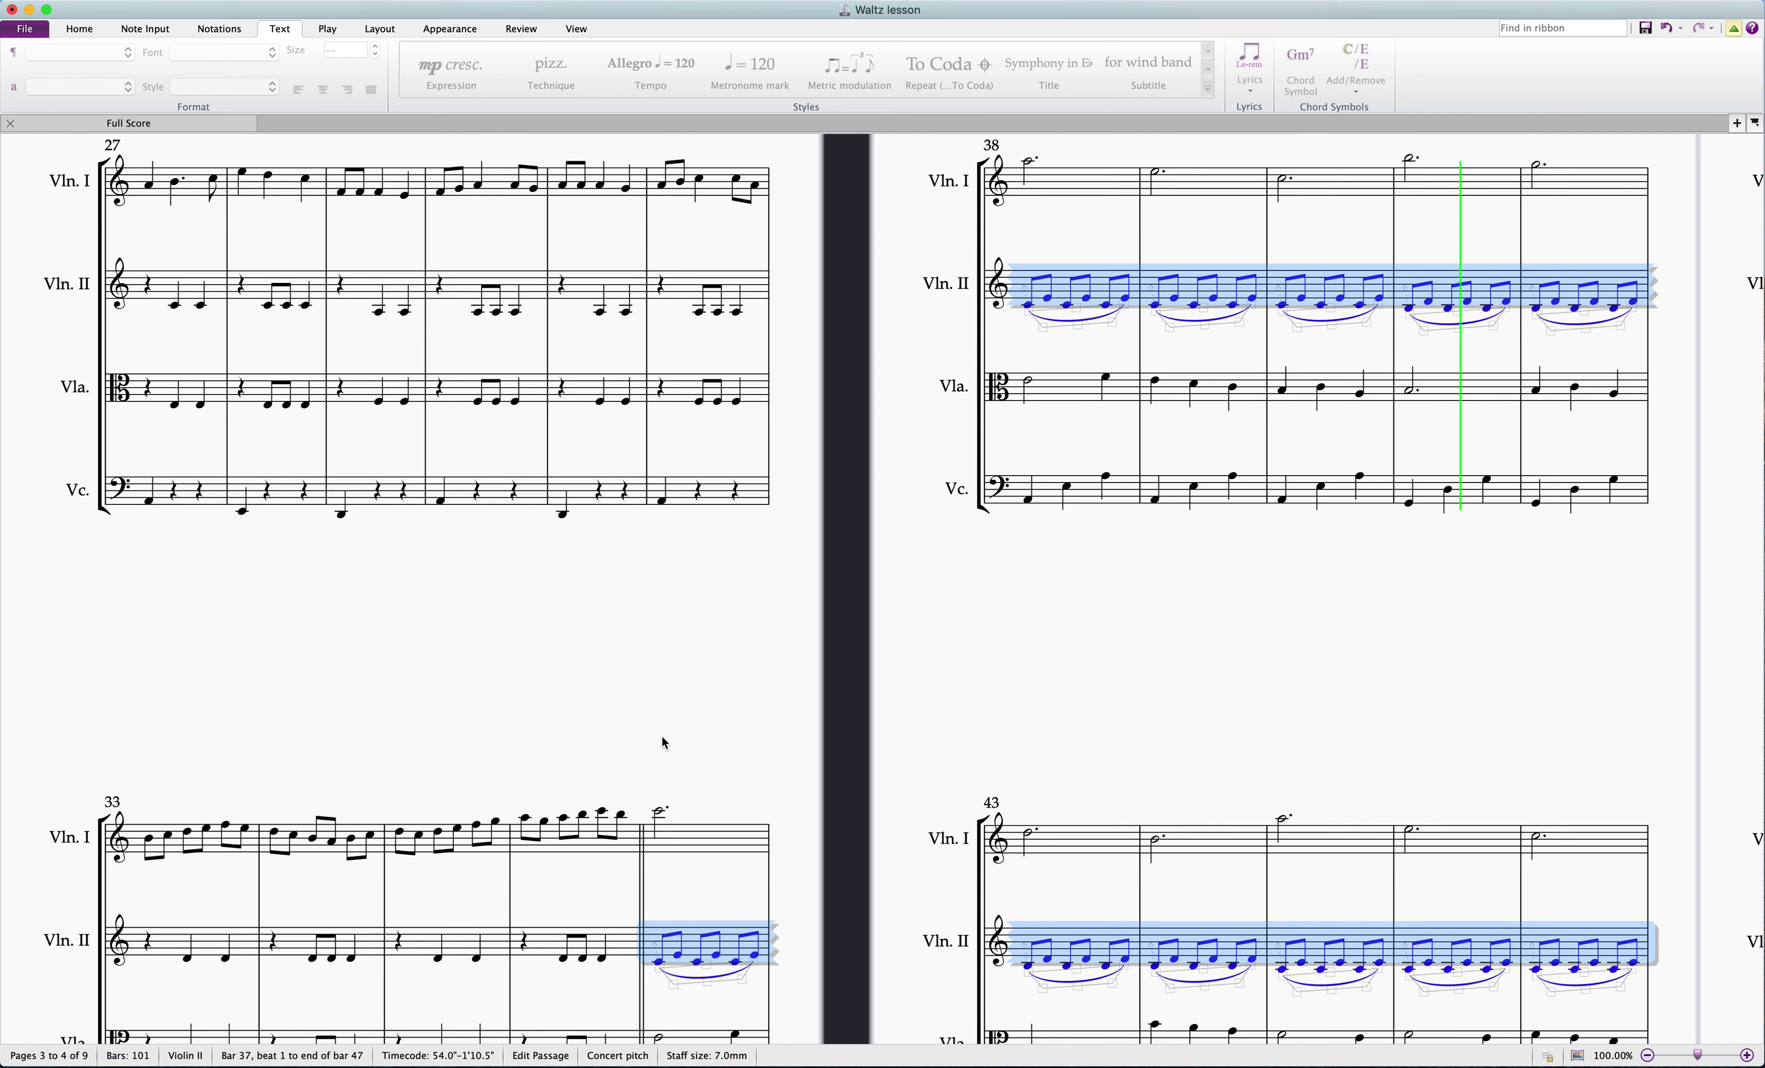
key(space)
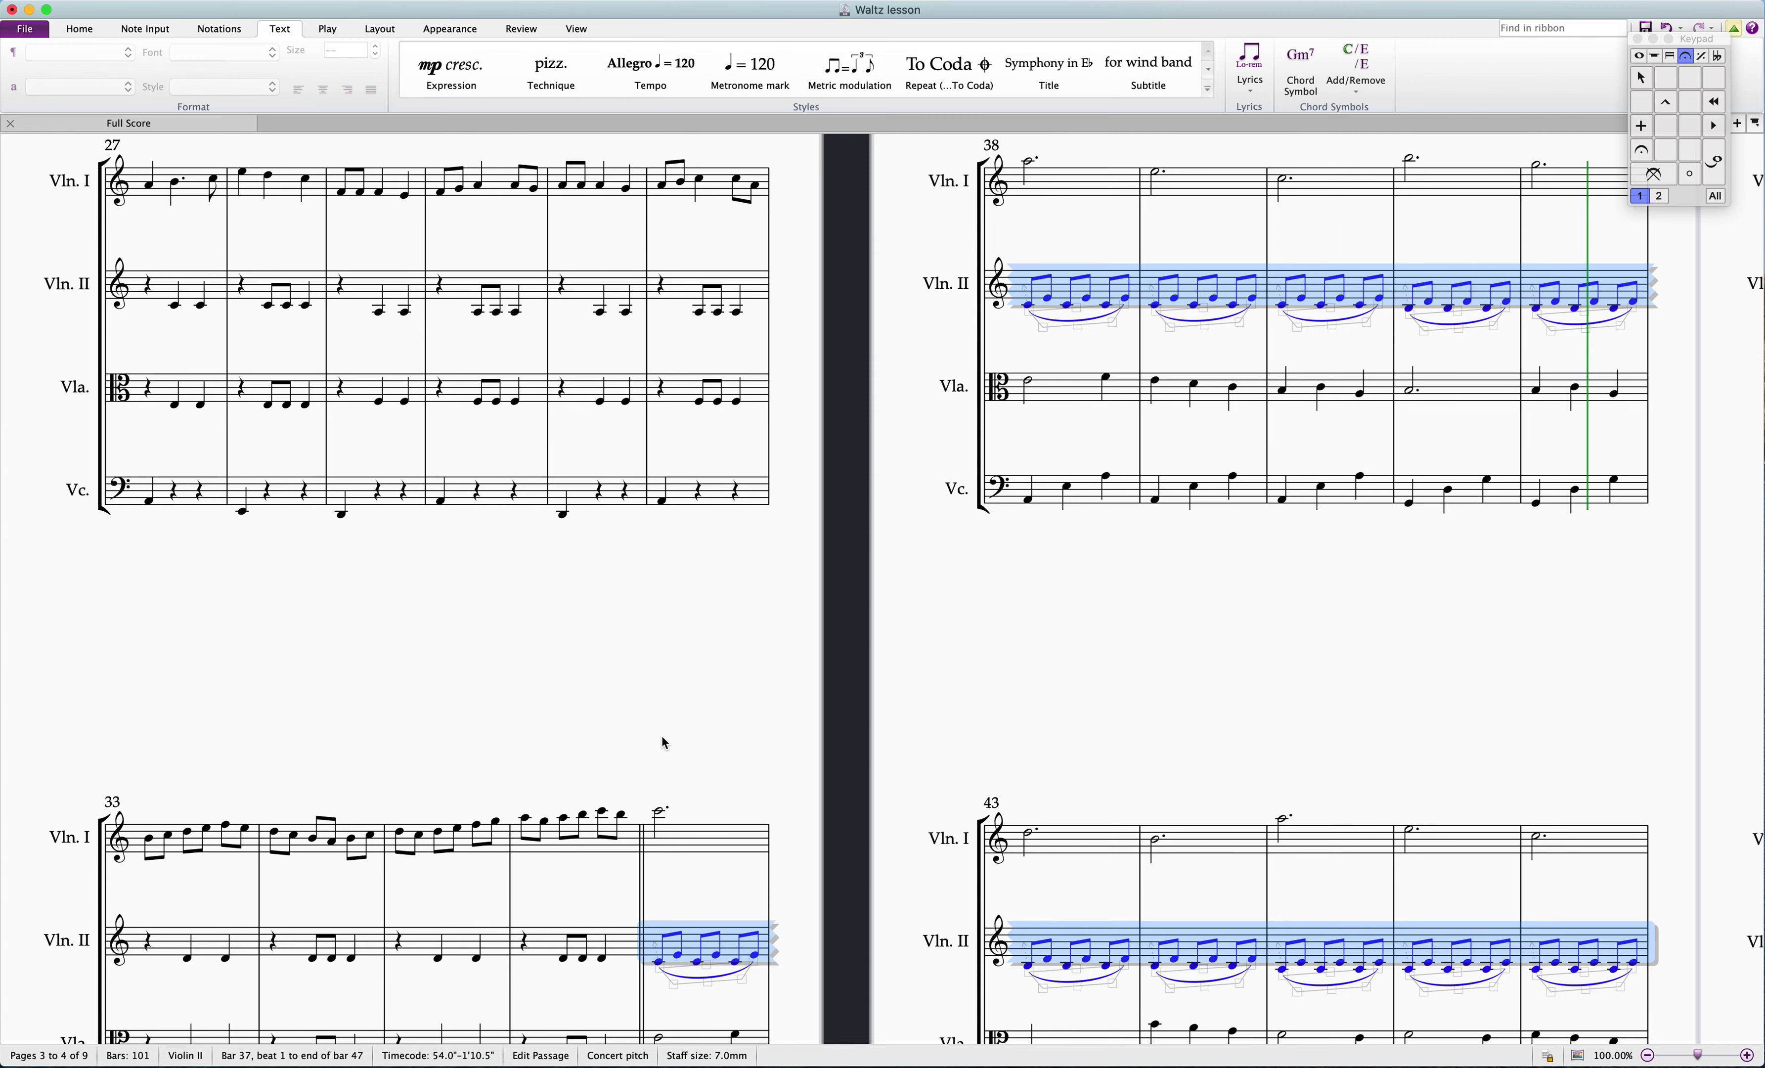
scroll(705, 742, down, 5)
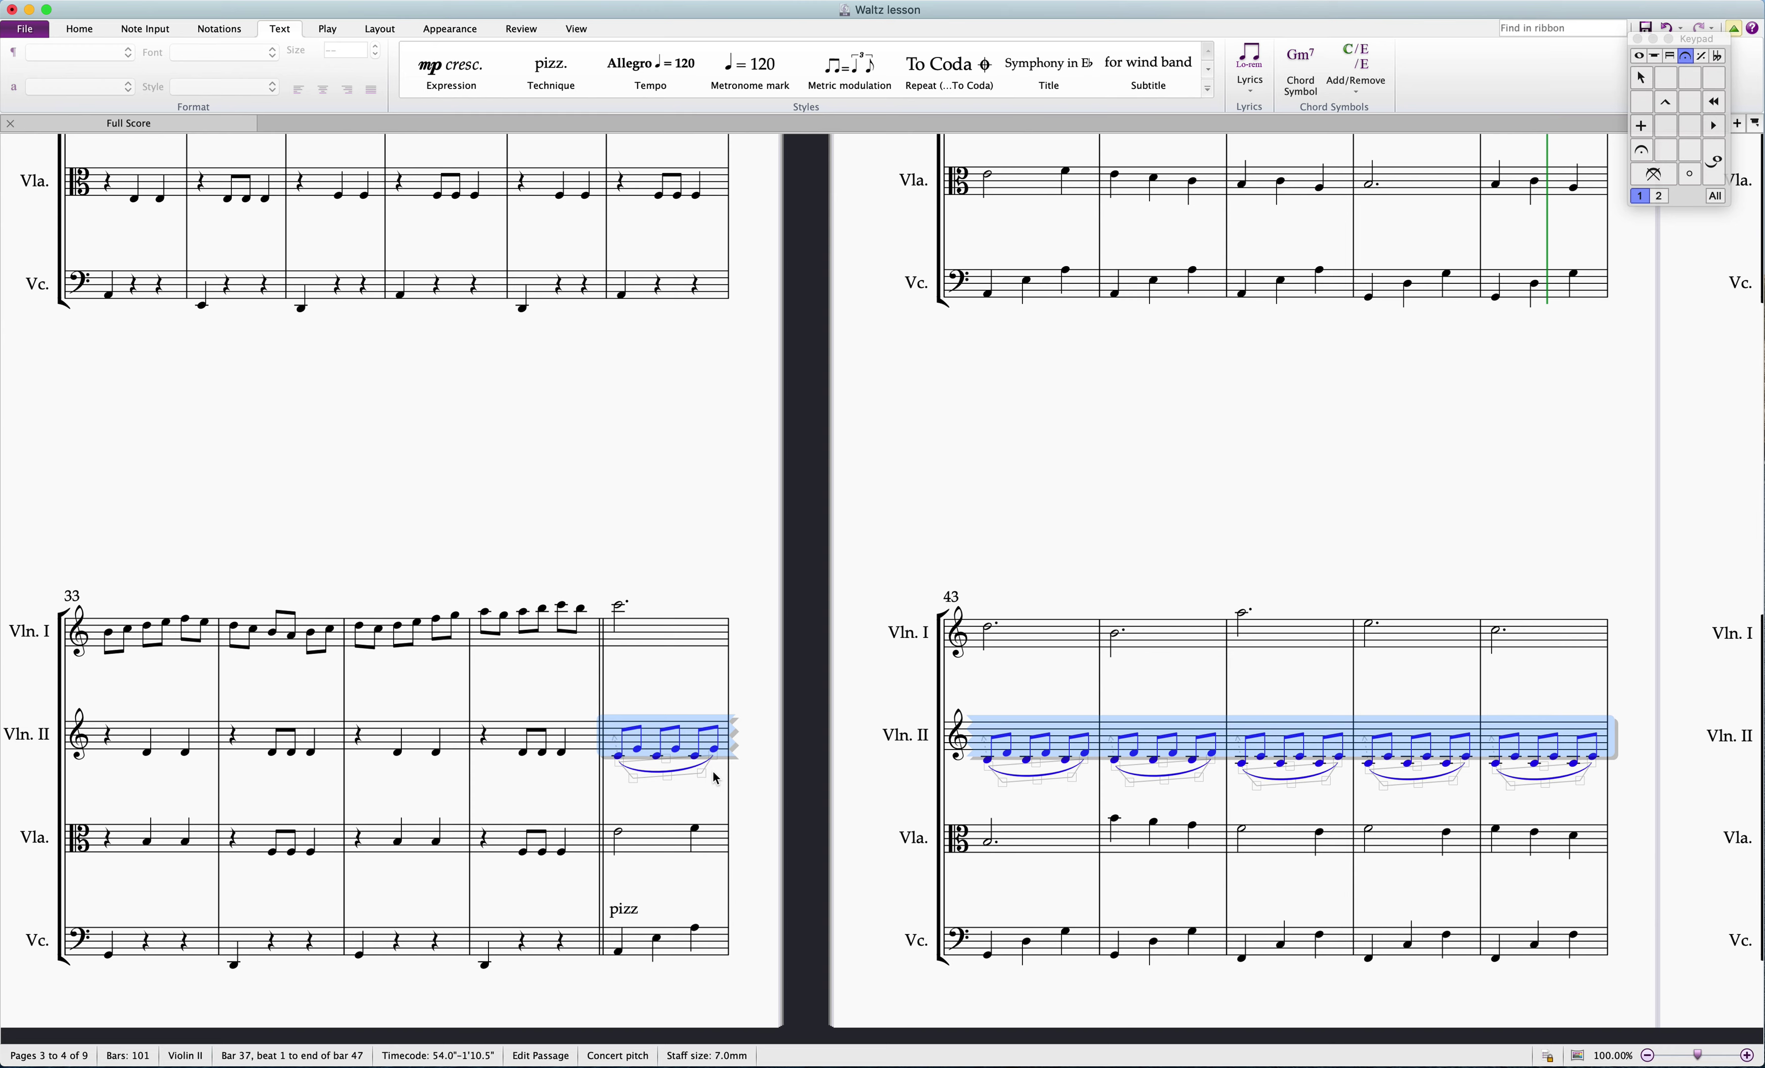
key(Escape)
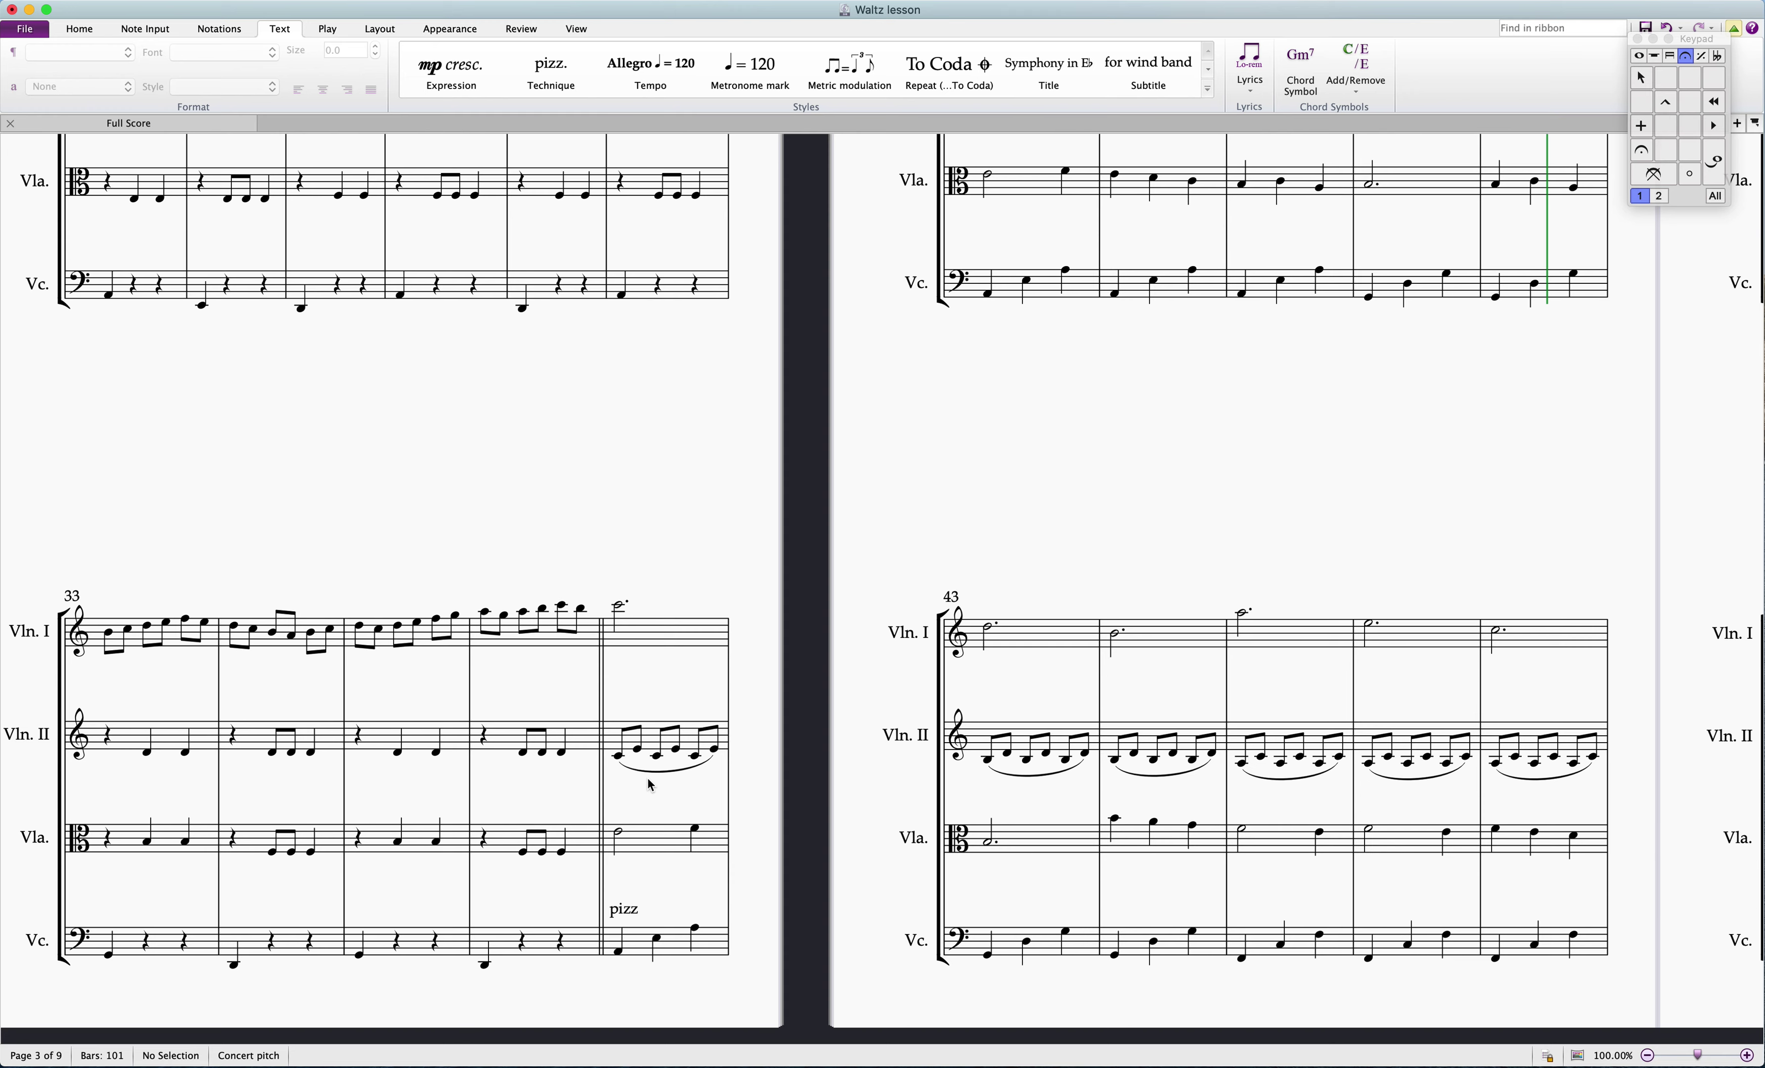
Step: Play the score from the first violin's bar 37, stop at bar 44 and clear the selection
click(644, 623)
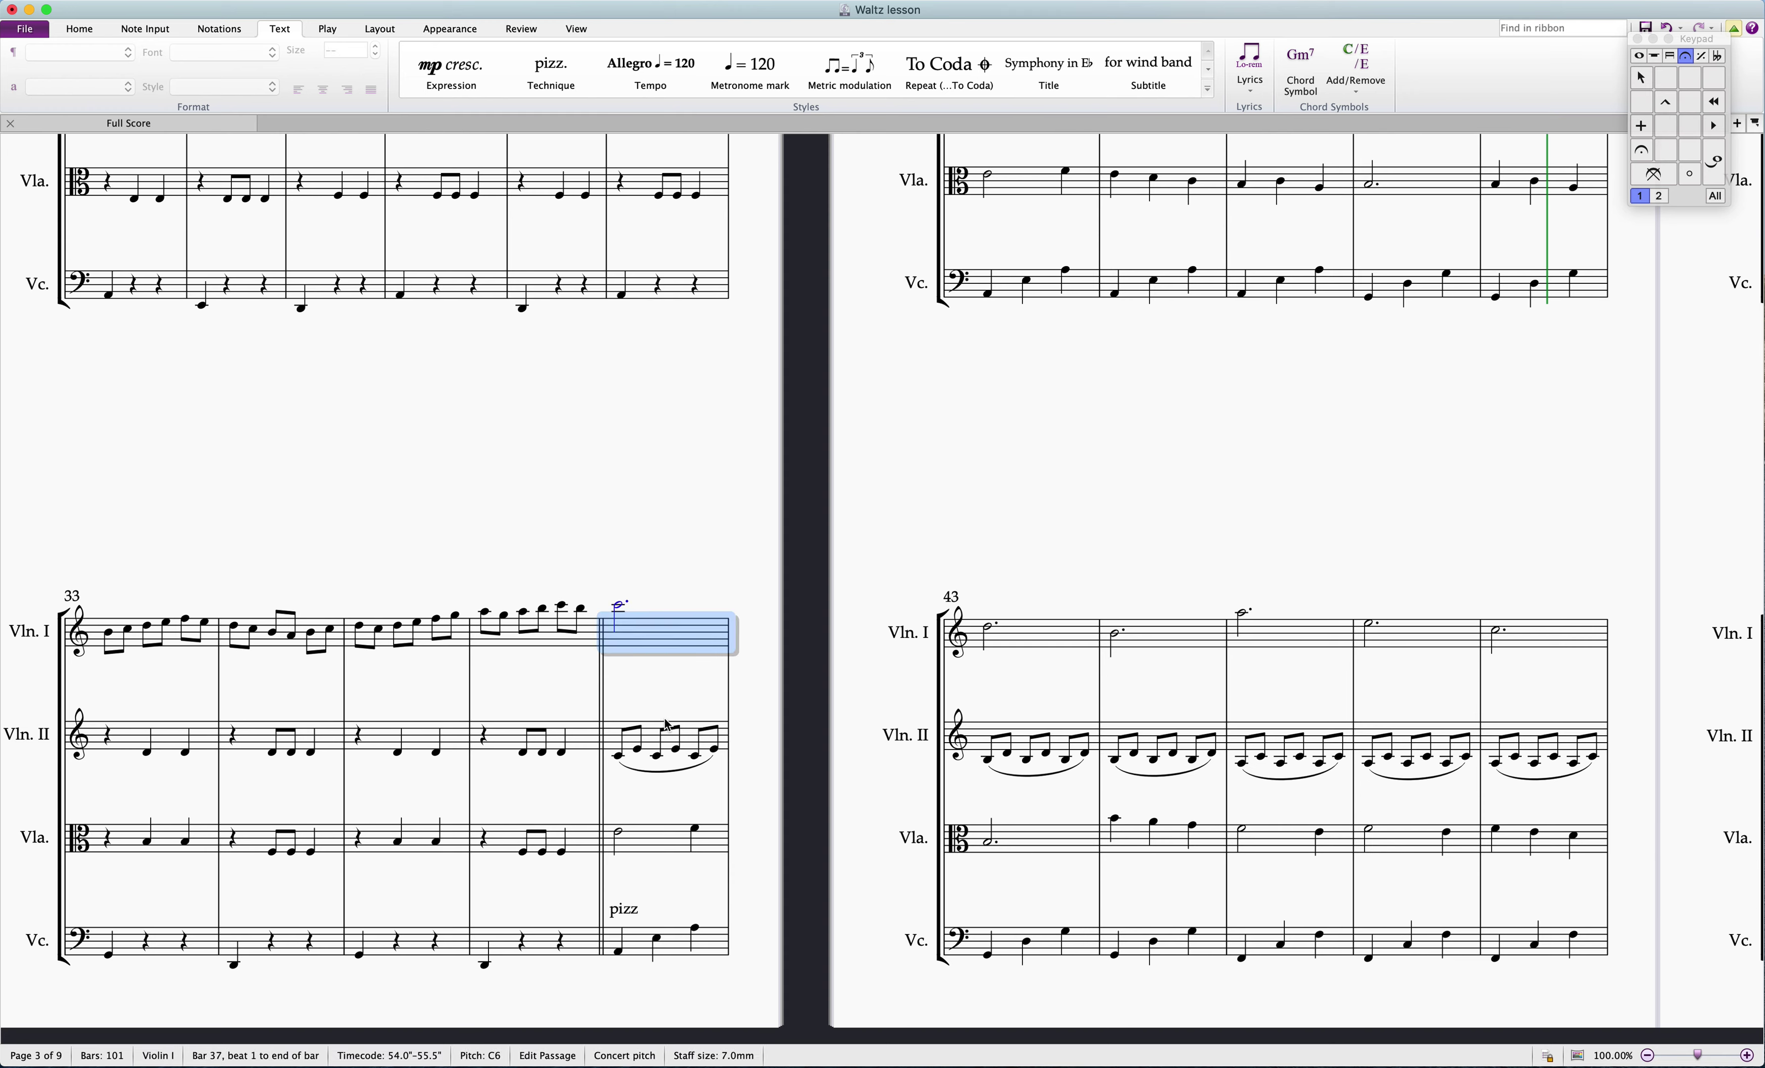
drag(662, 563, 711, 583)
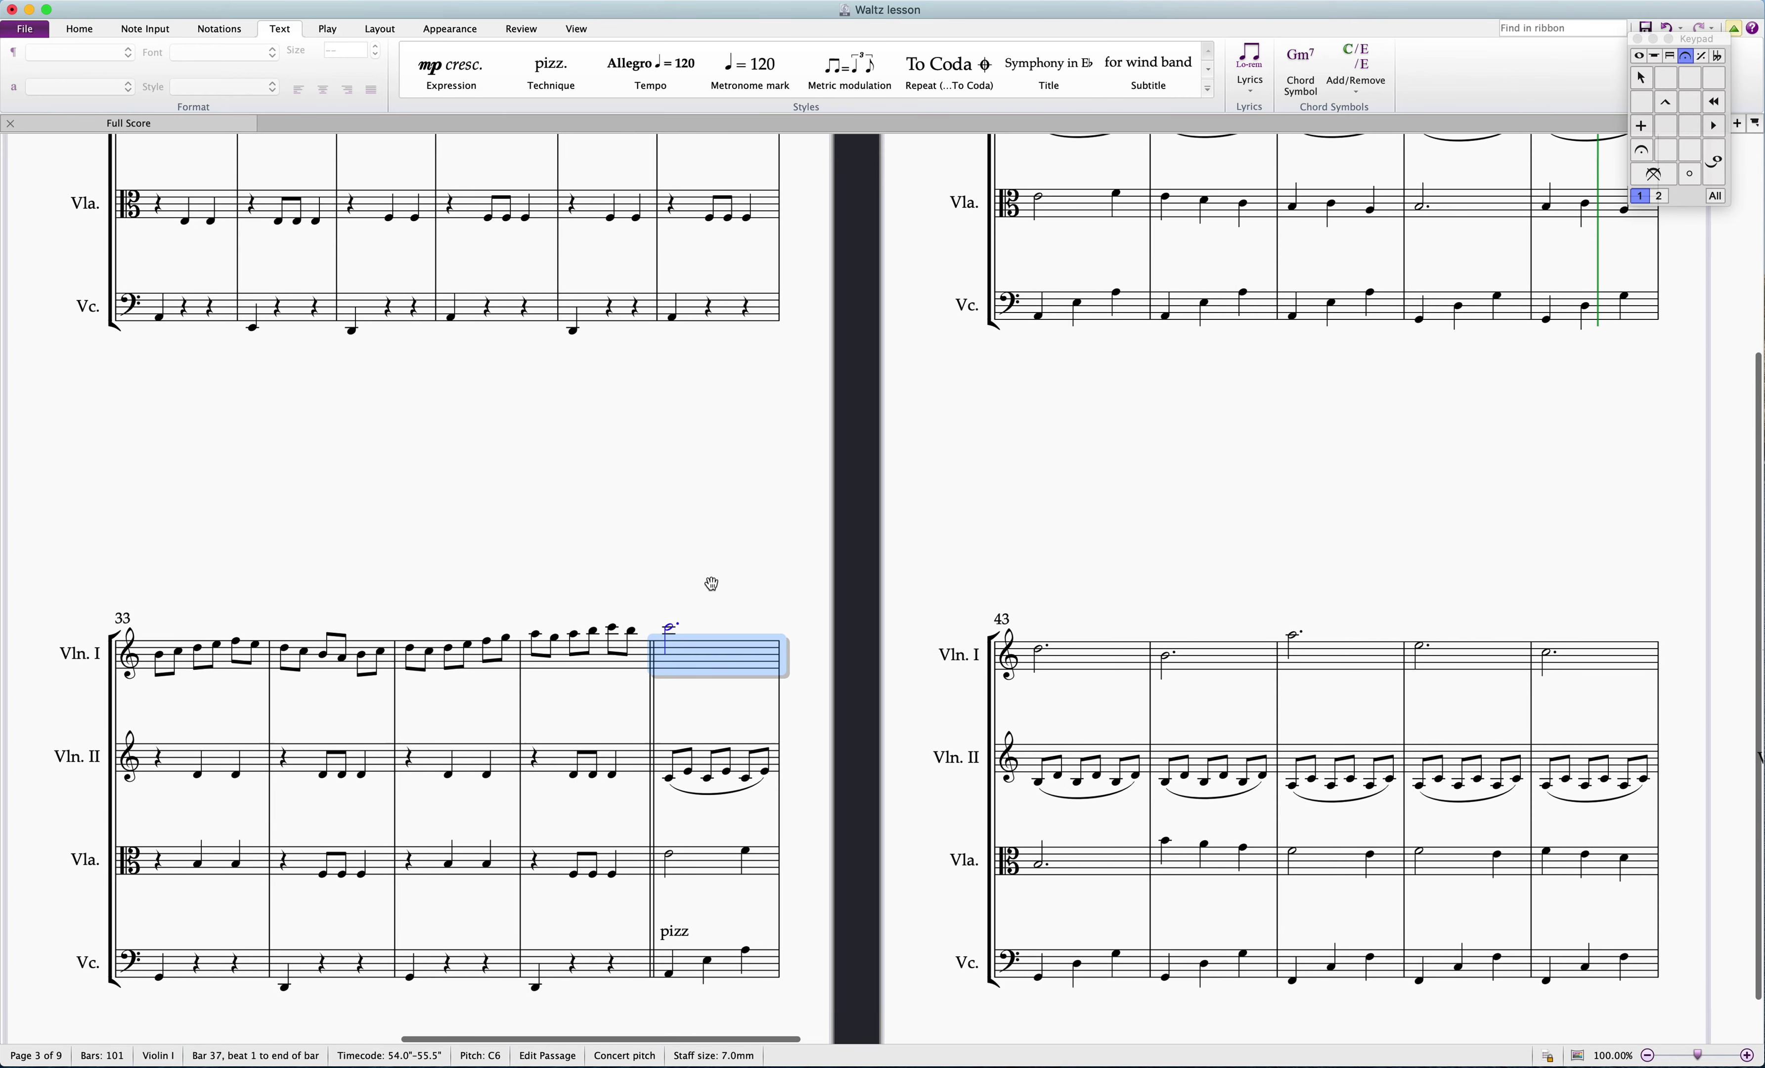
click(670, 630)
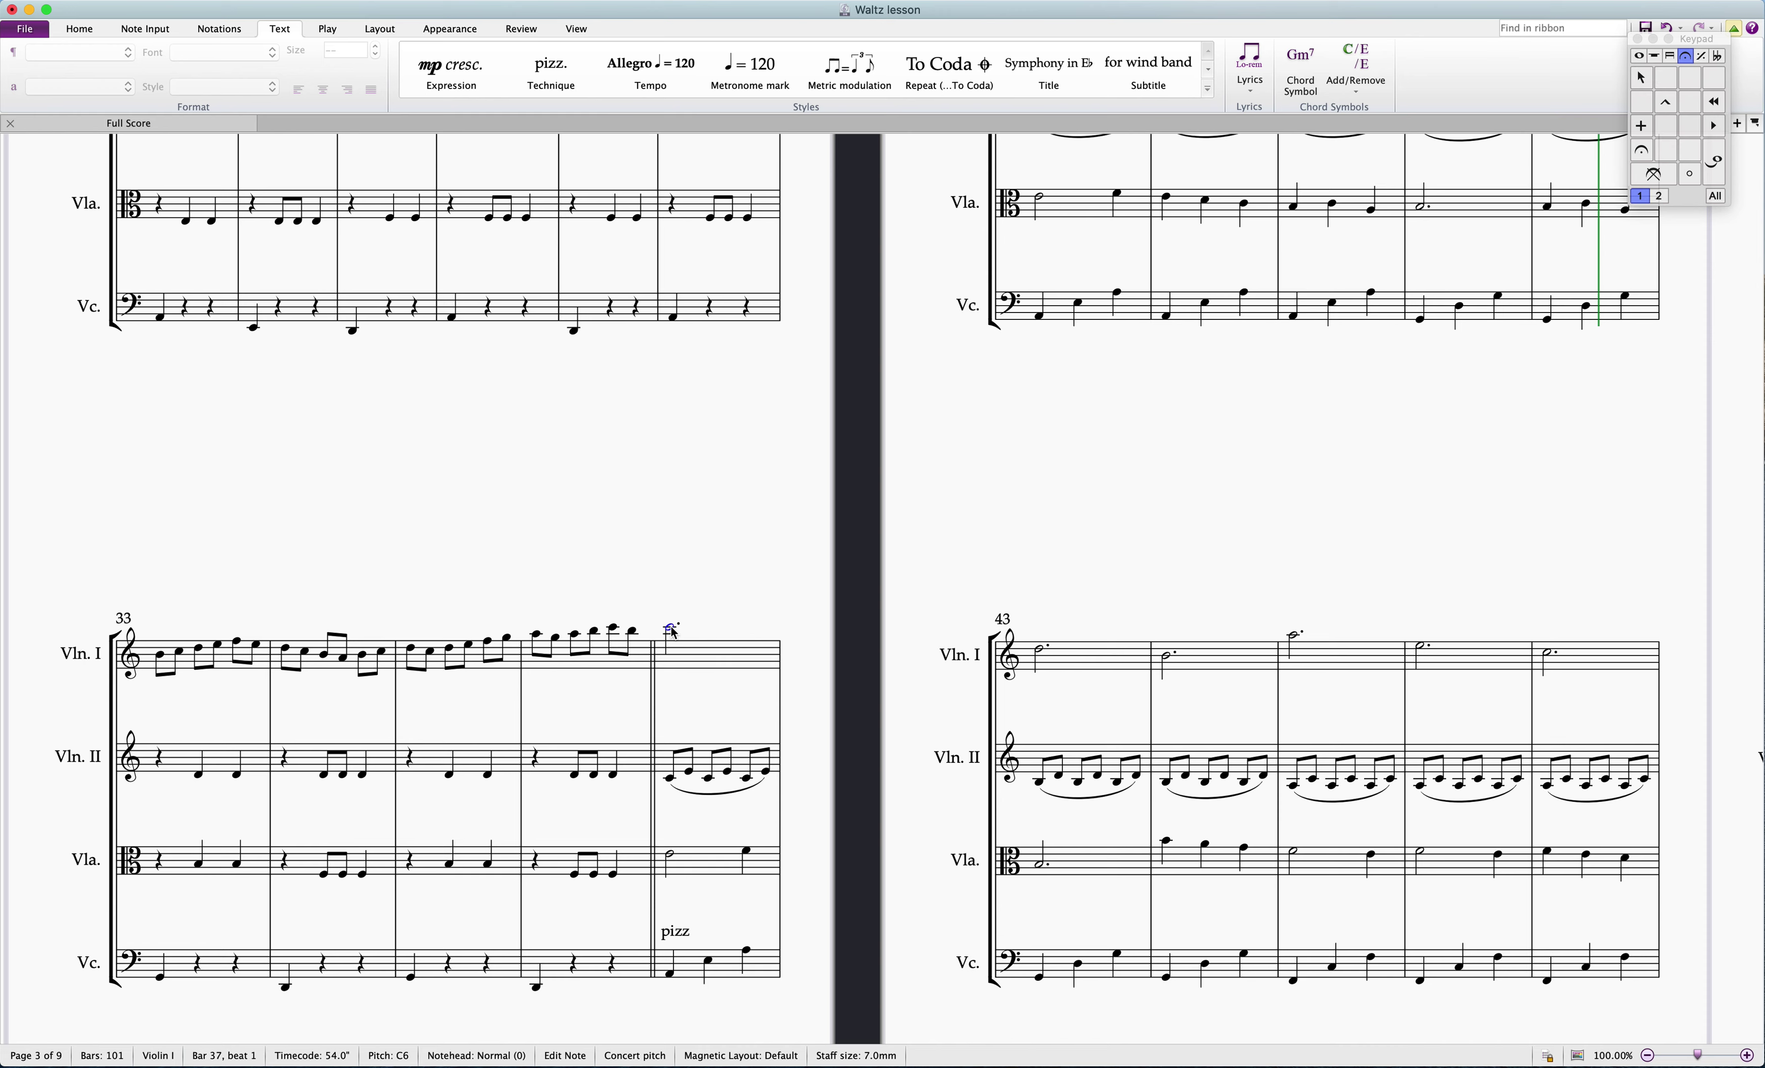
click(707, 652)
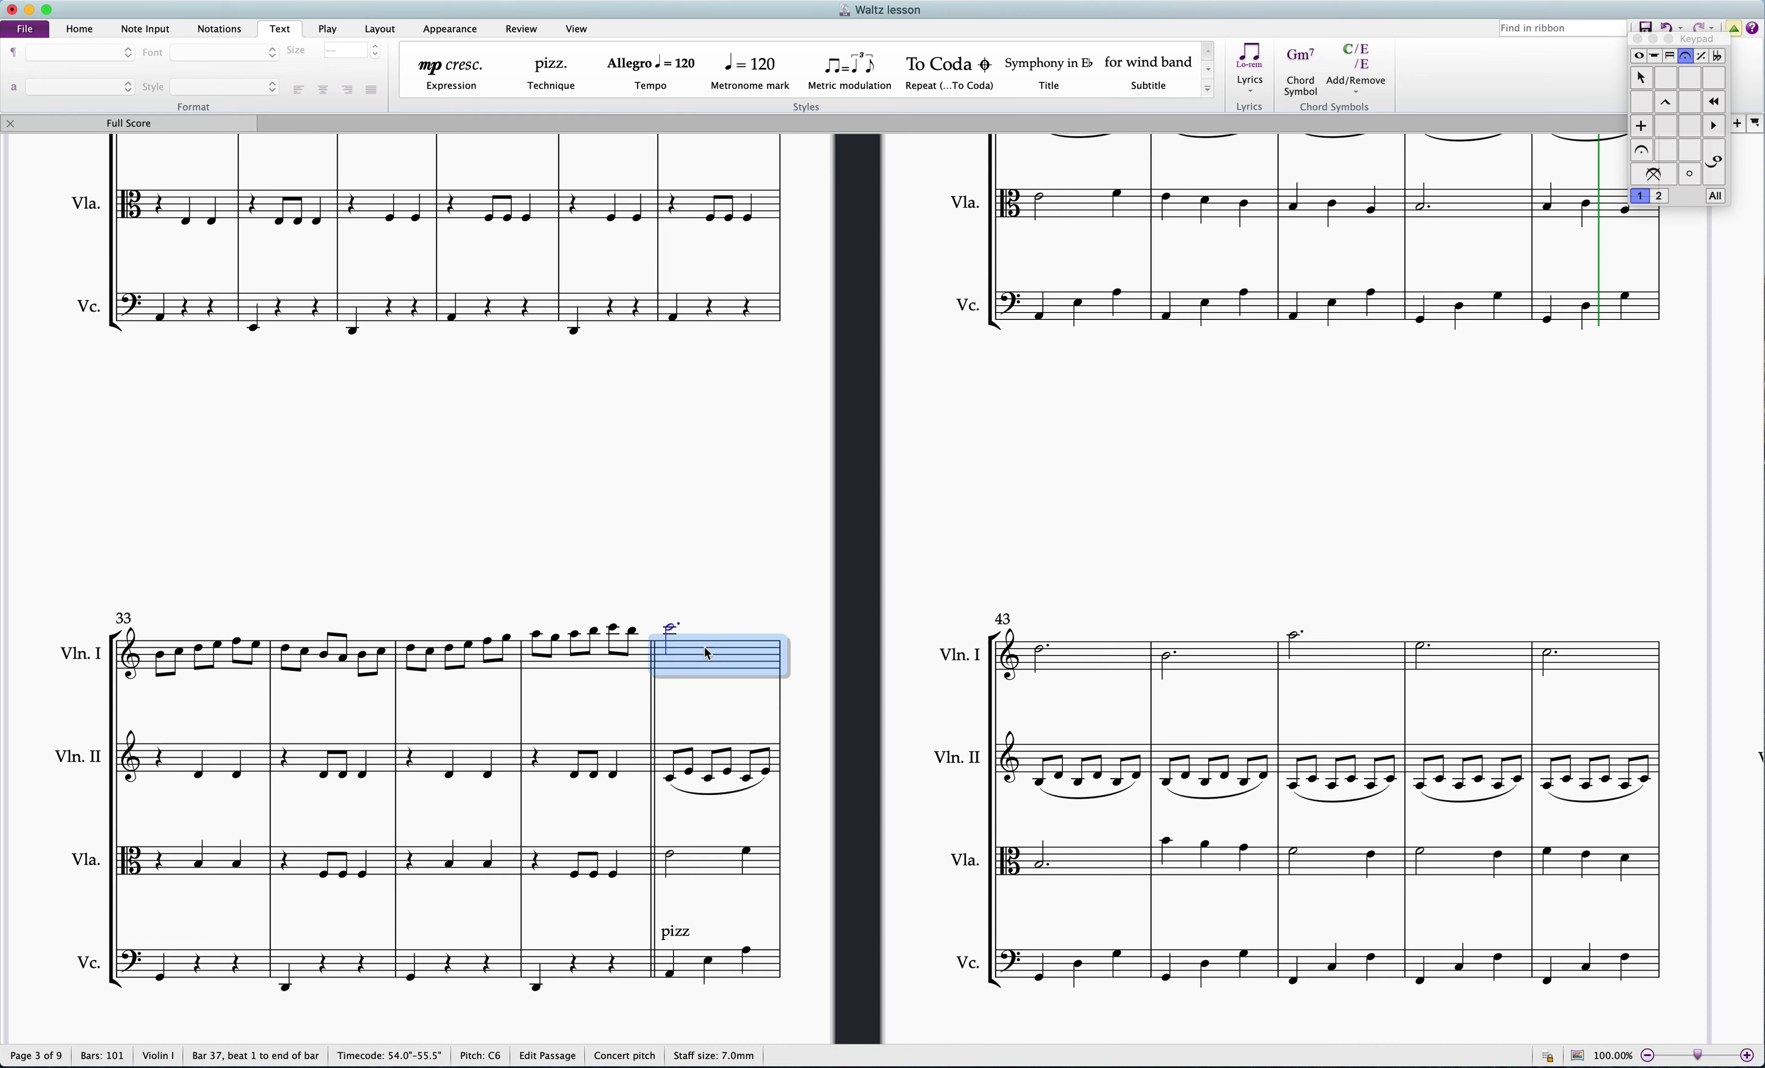
key(space)
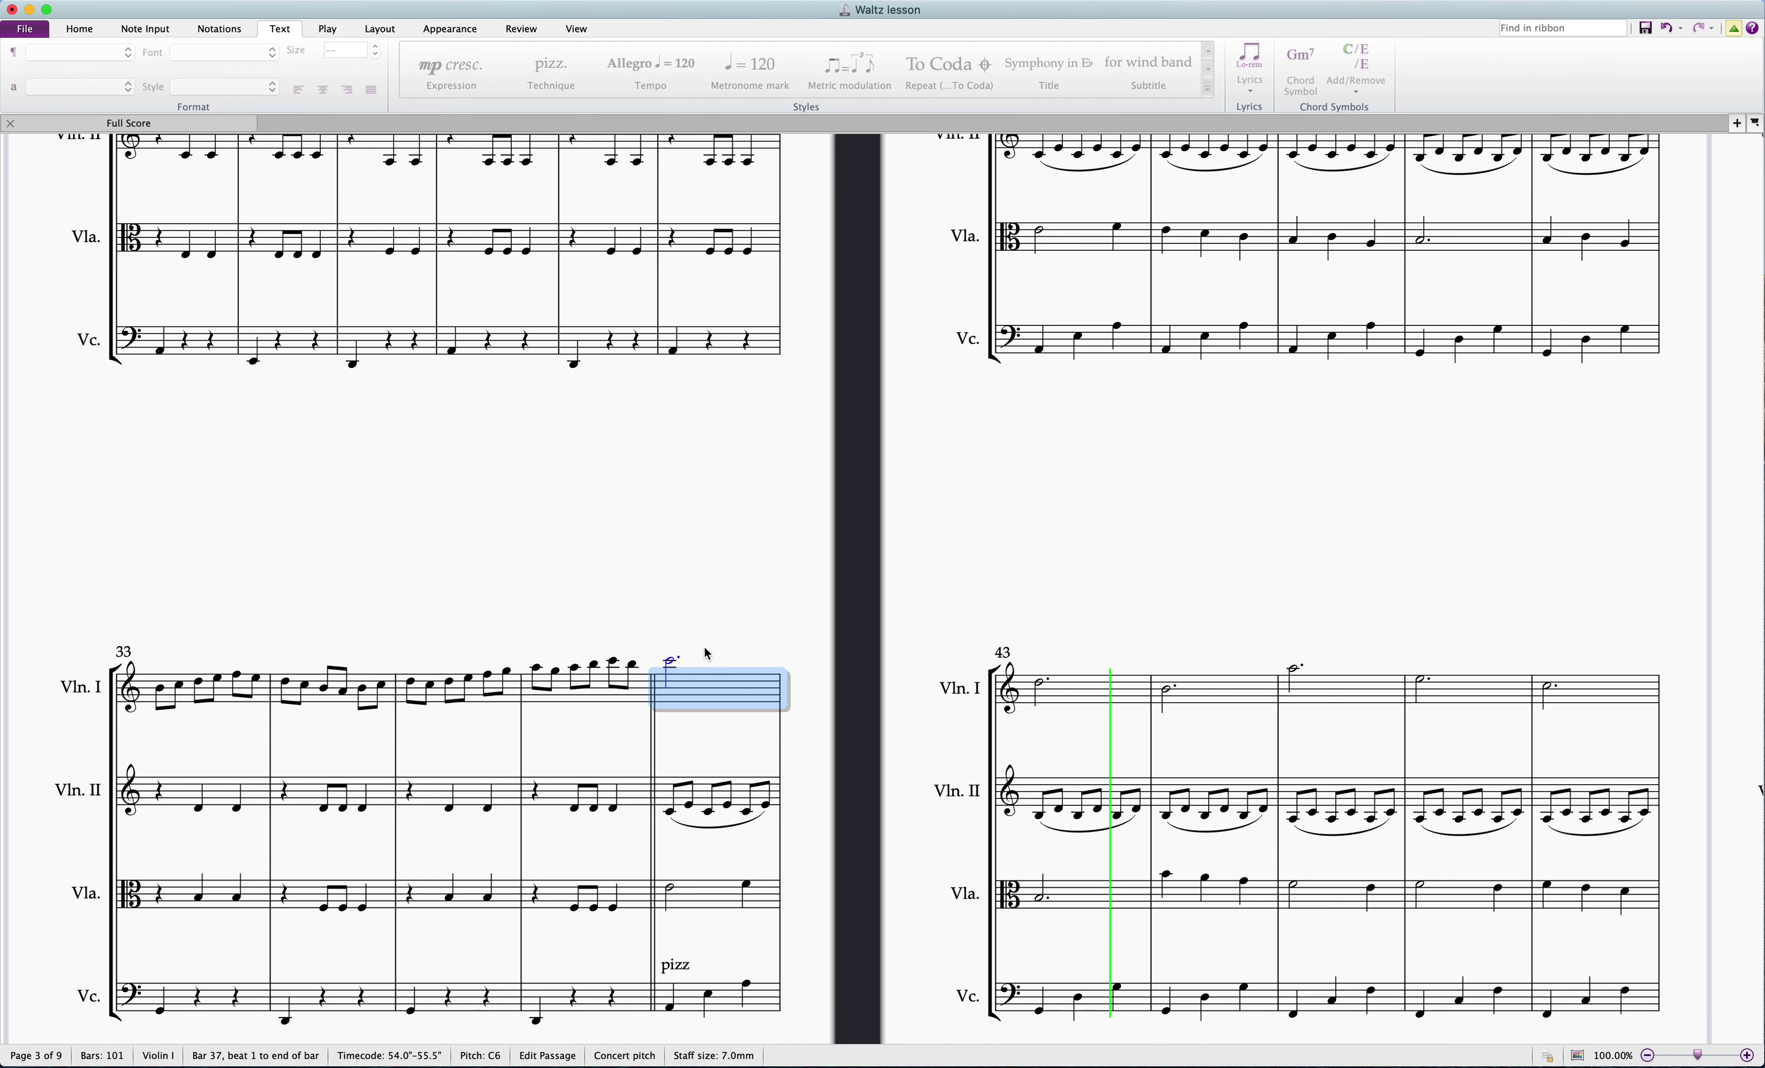
key(space)
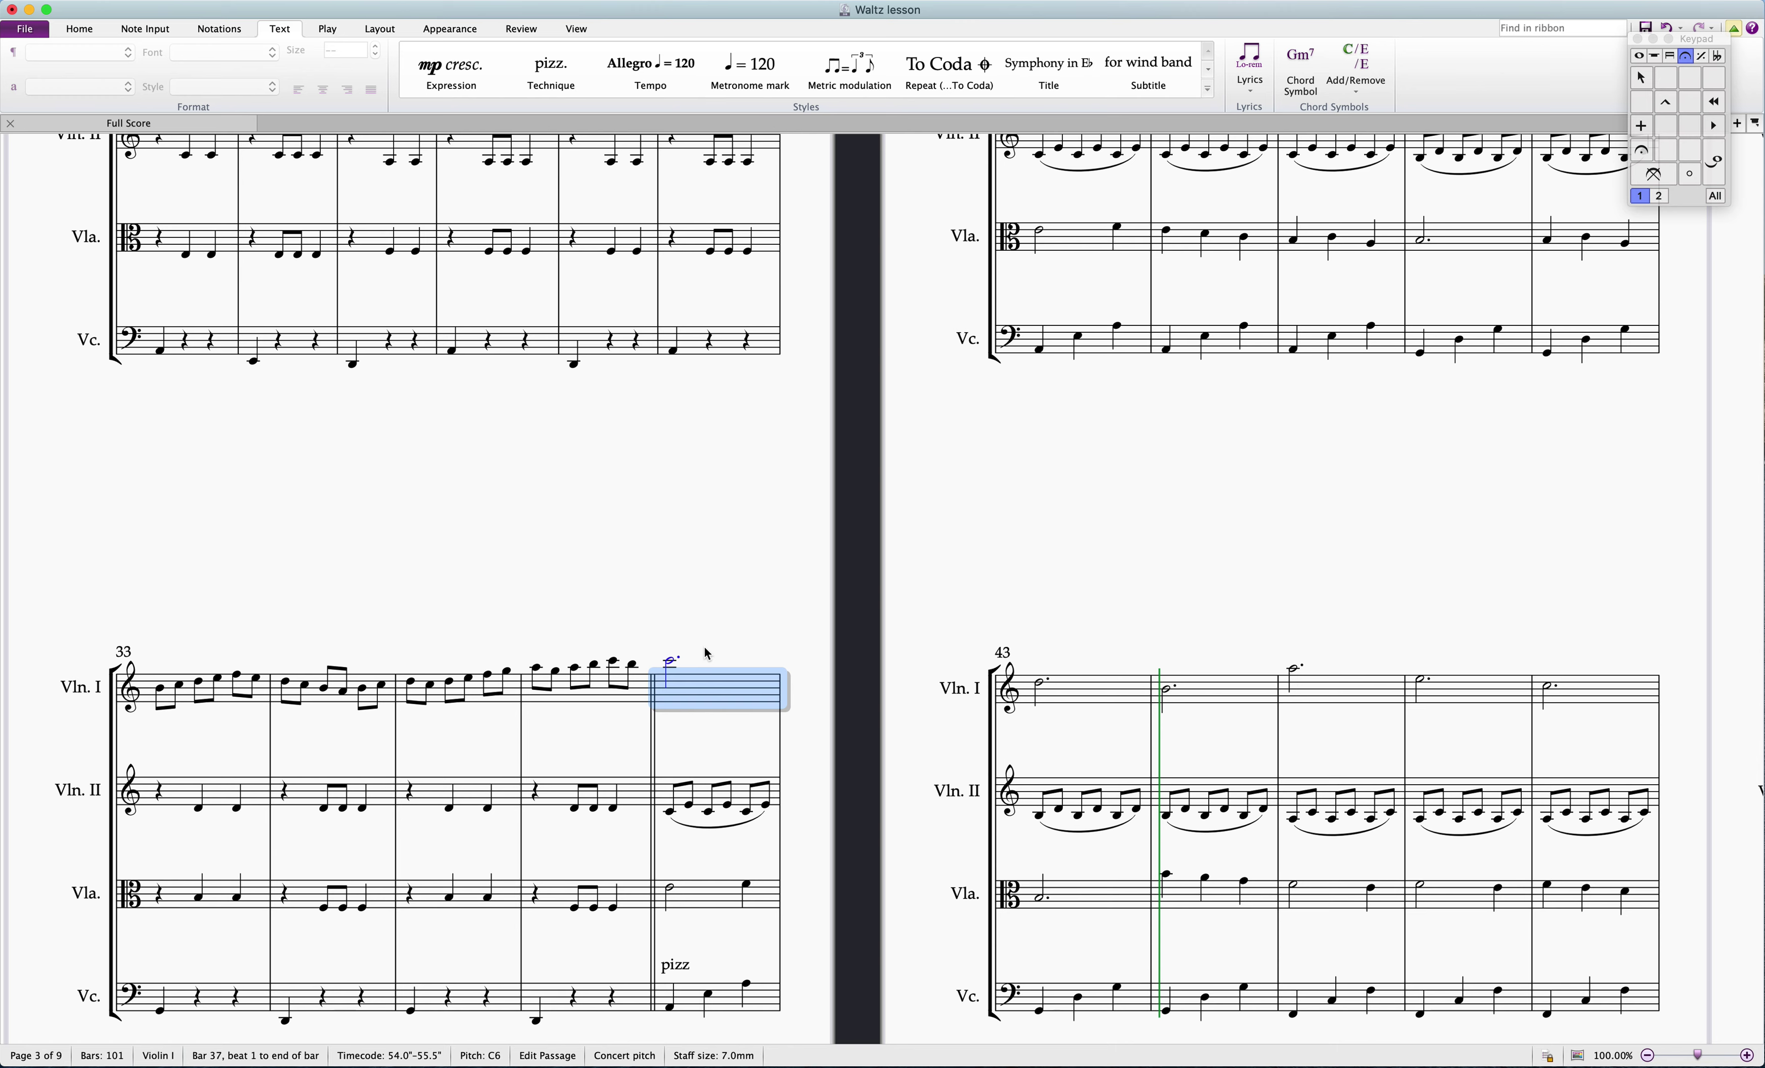
scroll(704, 647, right, 2)
click(710, 648)
scroll(705, 684, right, 1)
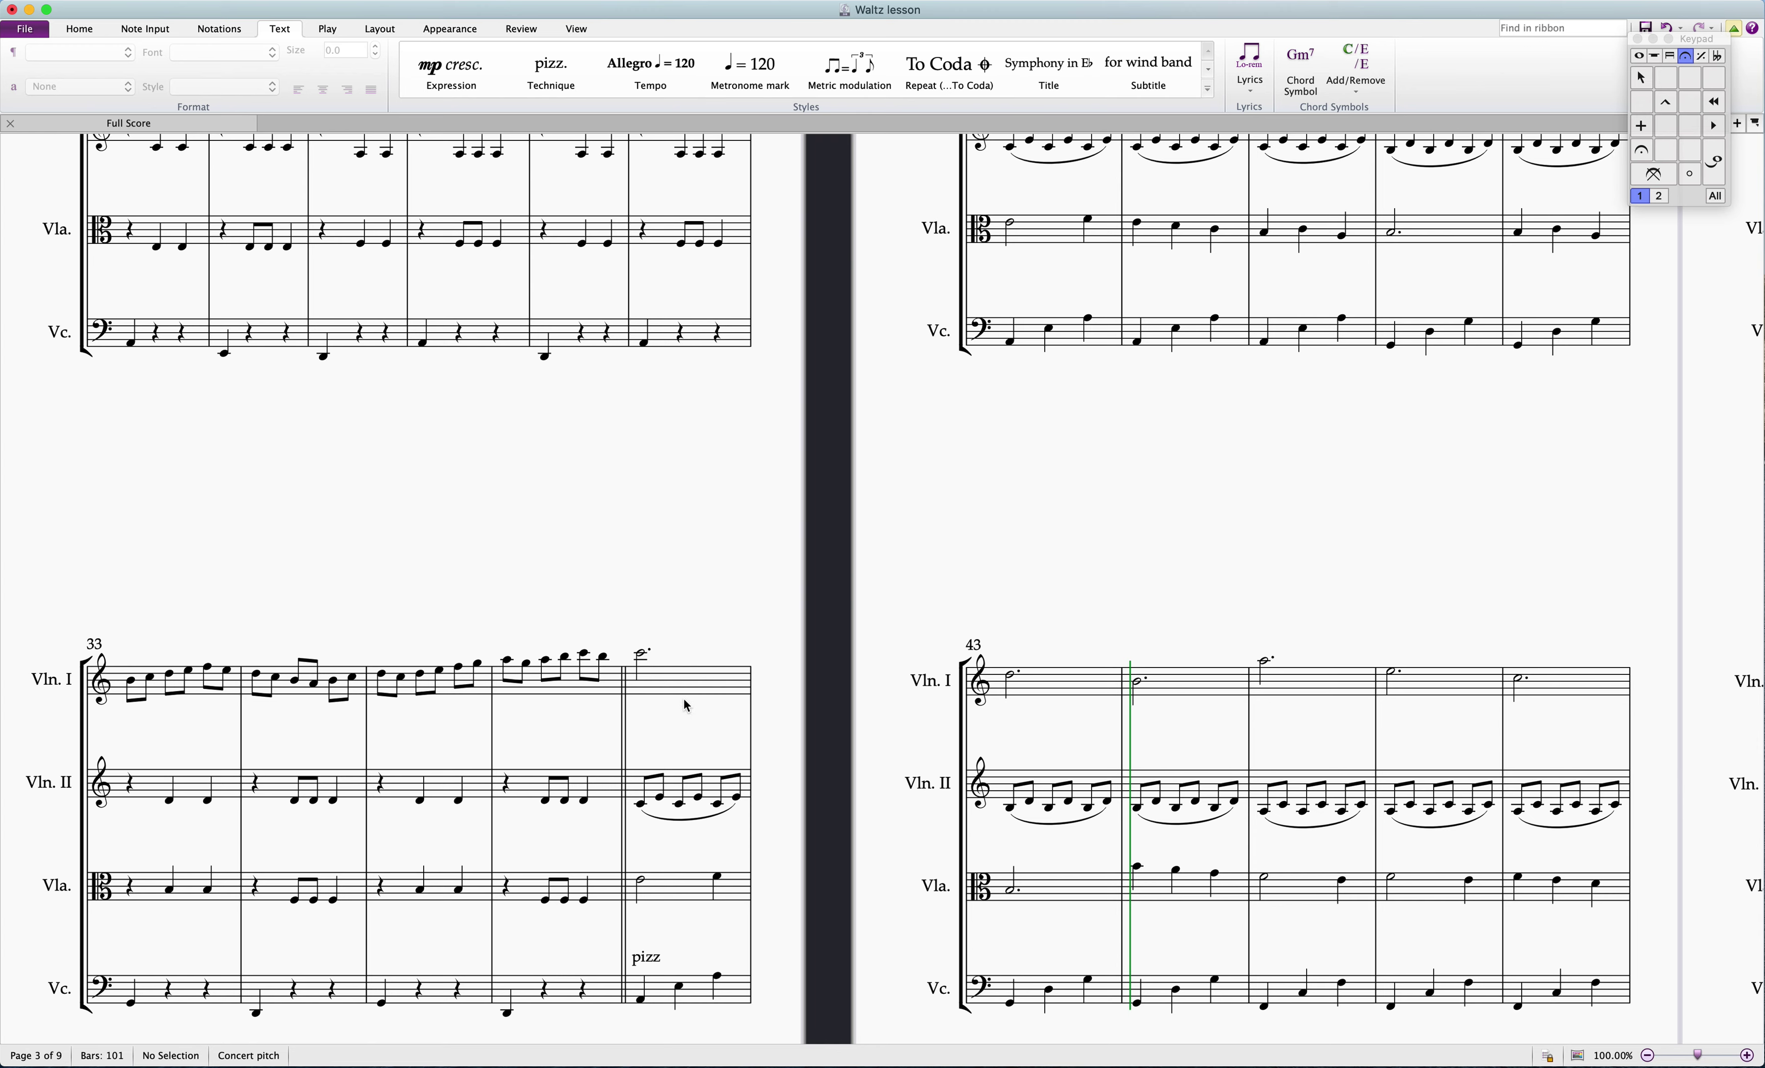
Step: Replay the section from the first violin note in bar 37 and stop at bar 55
click(641, 655)
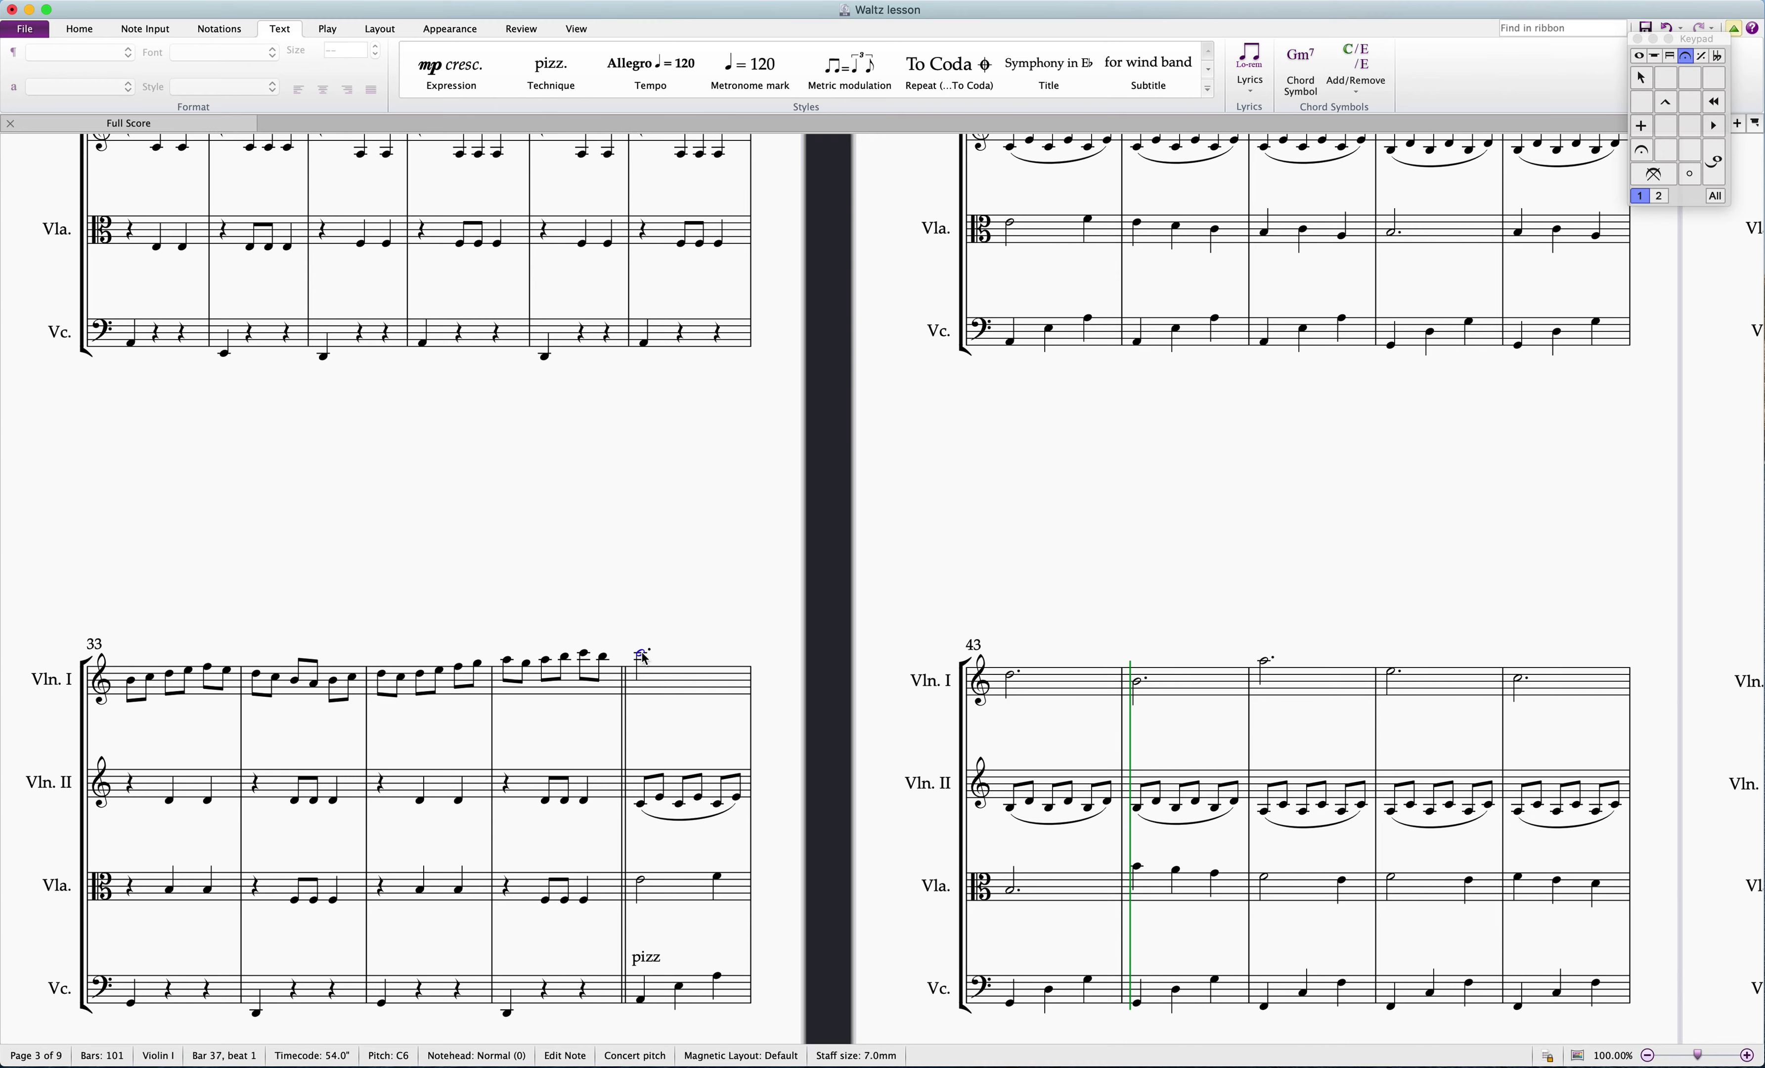
key(p)
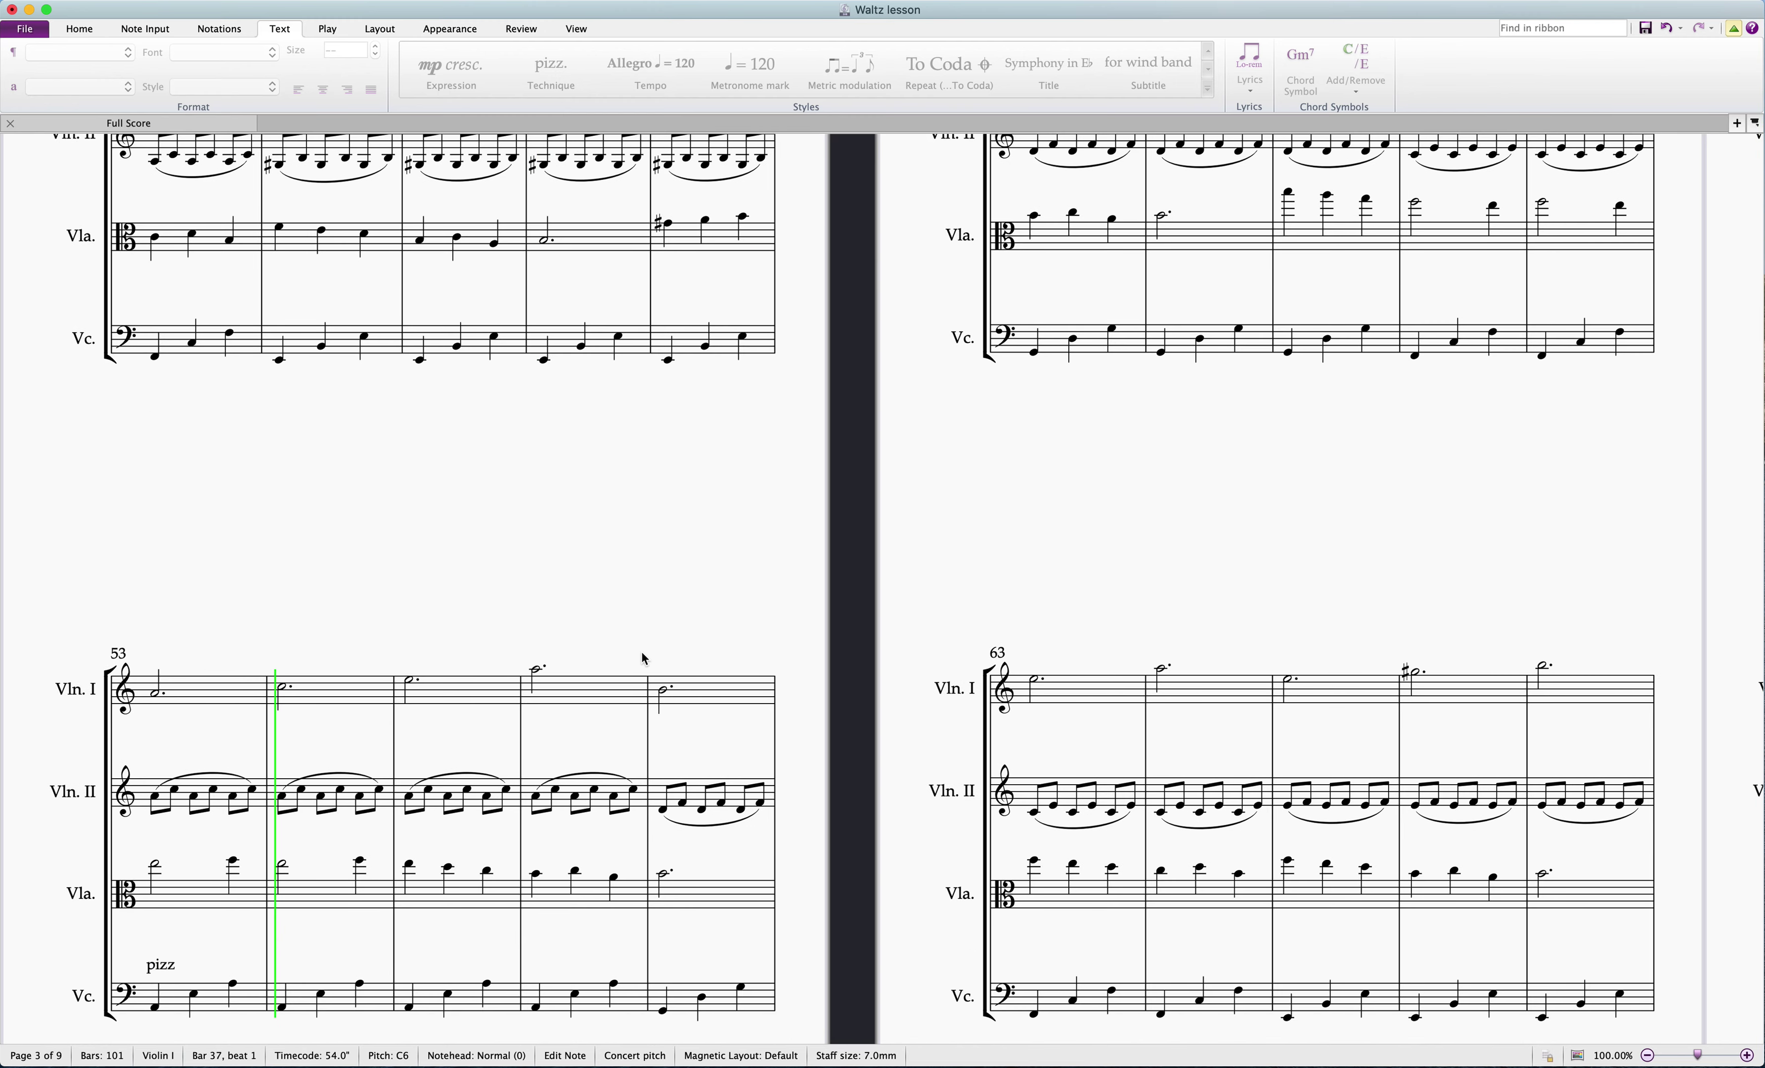
key(space)
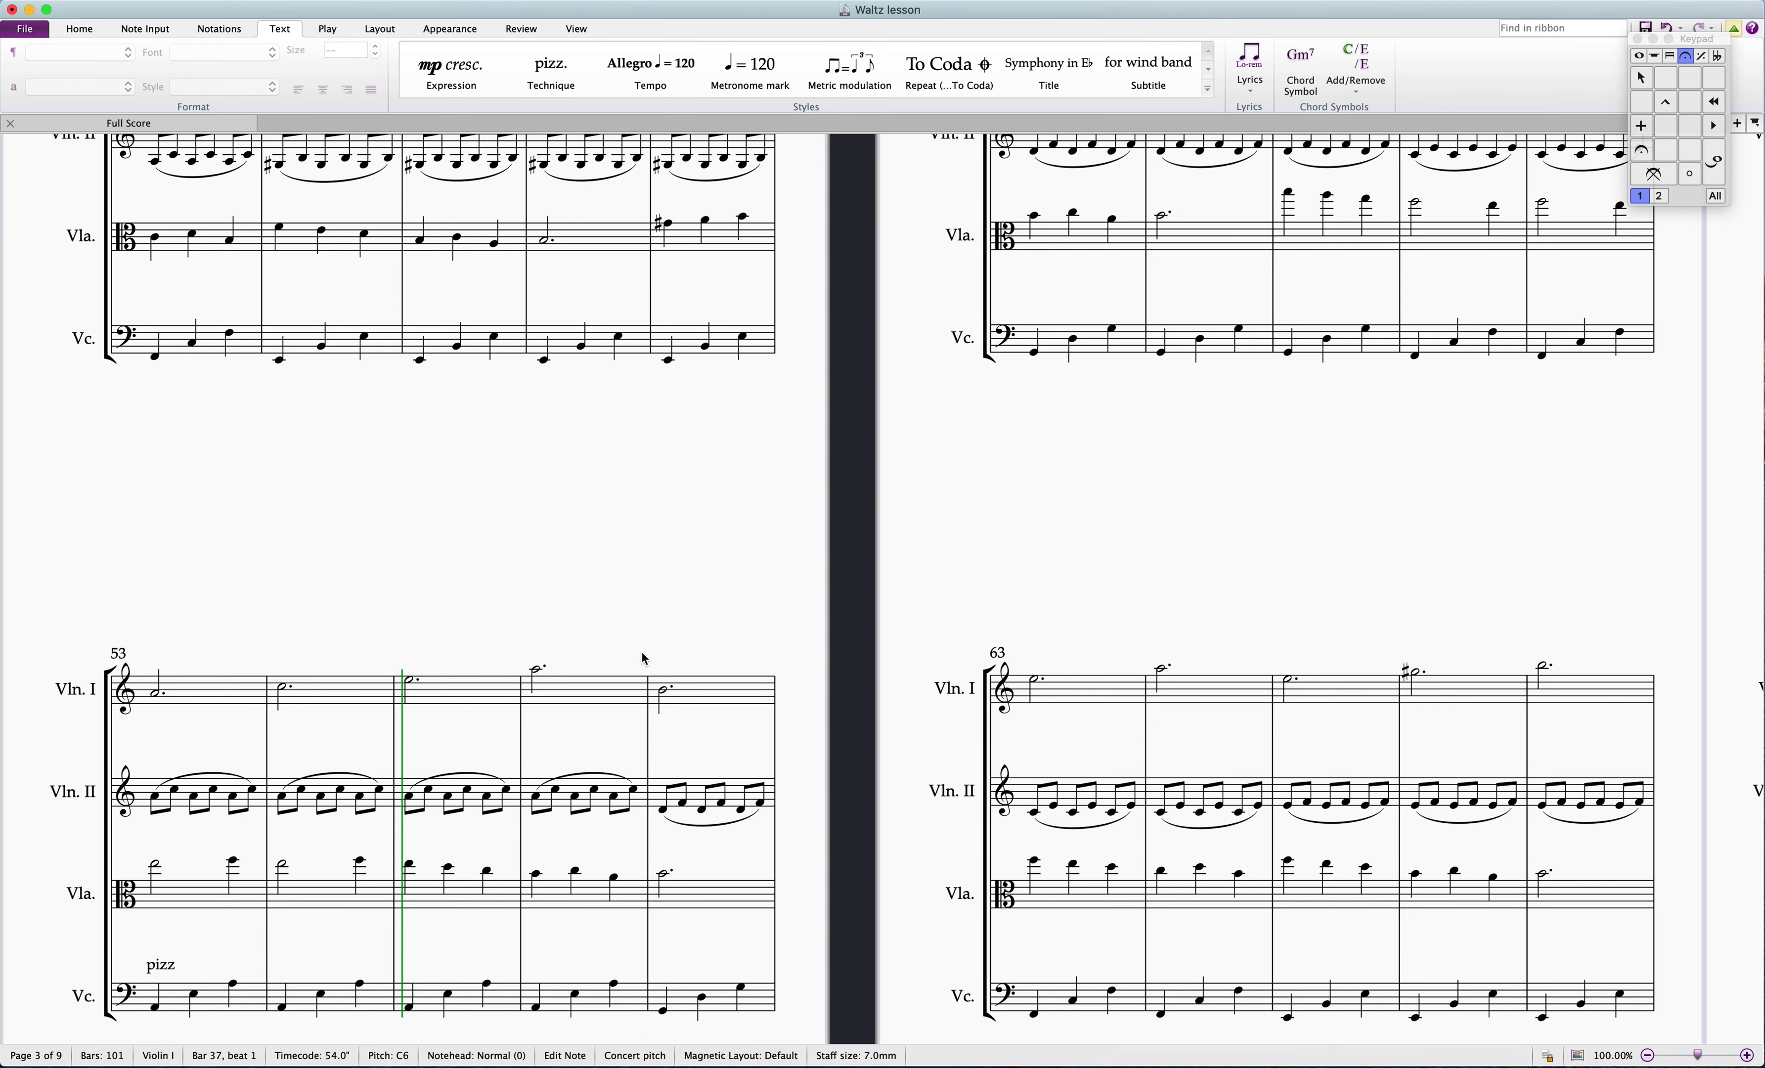
scroll(641, 655, right, 1)
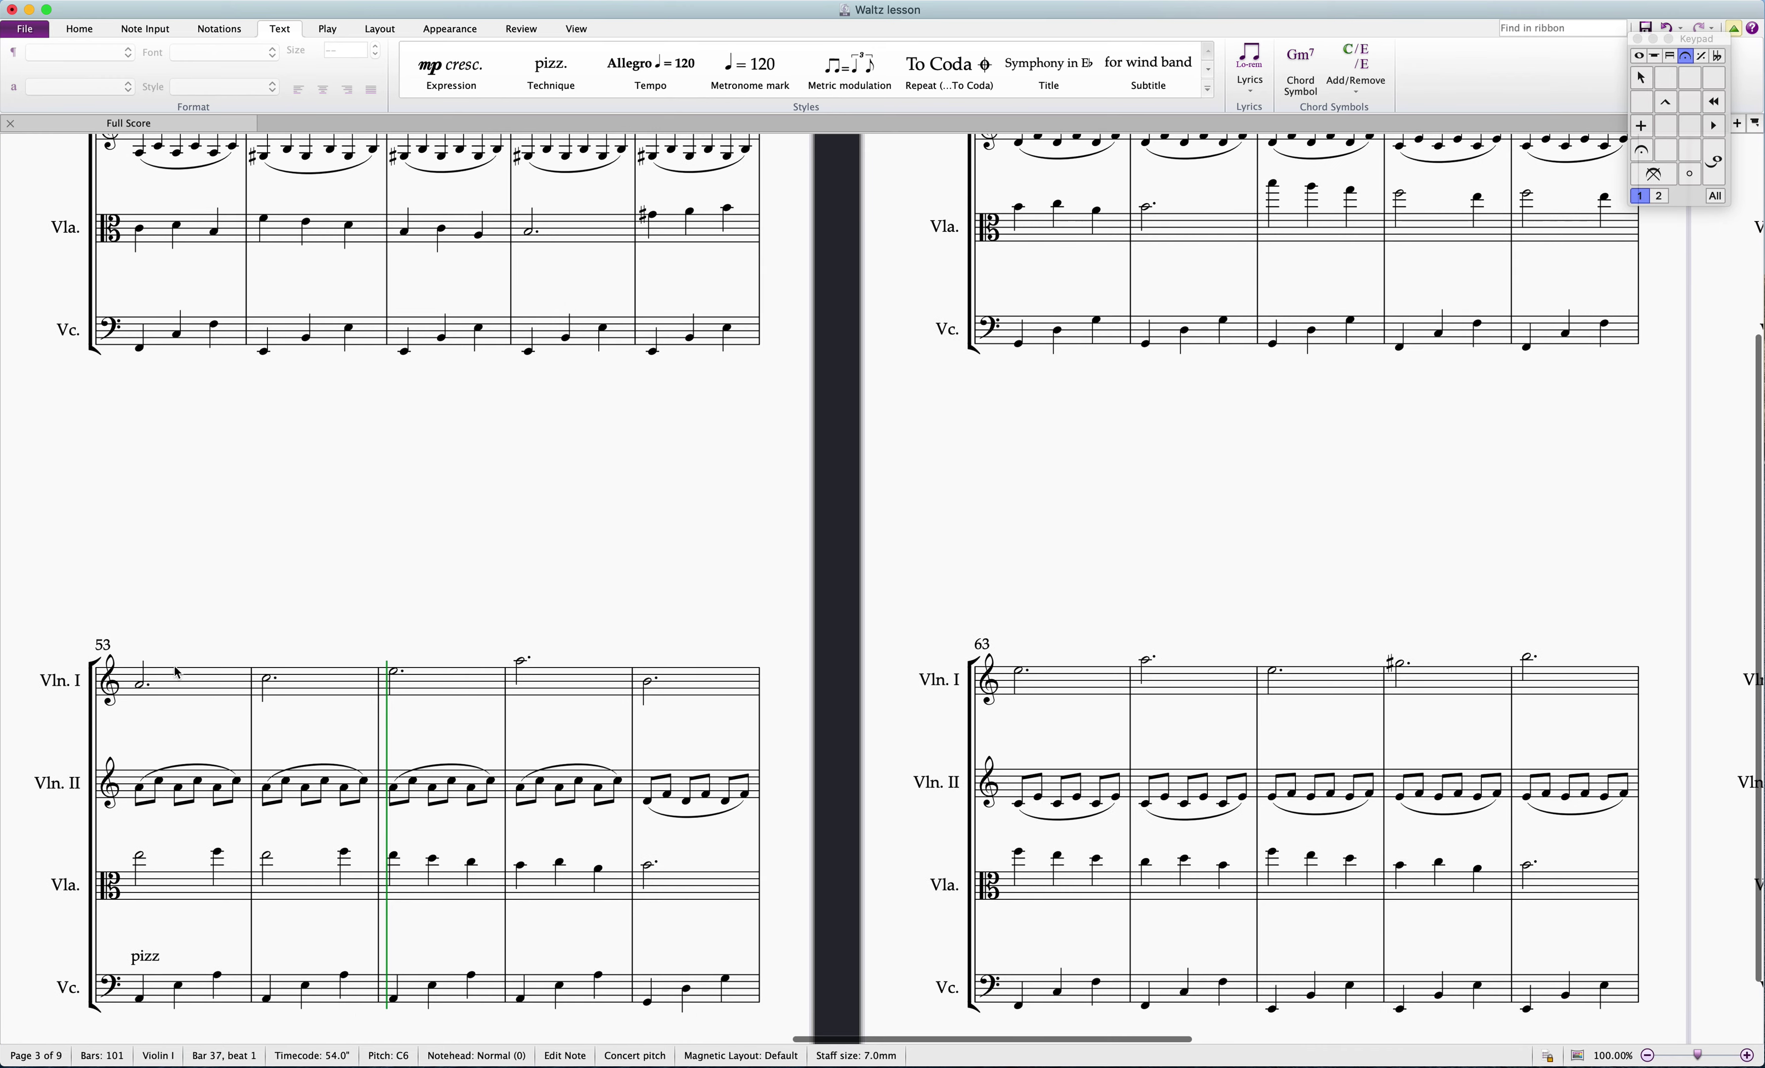
Step: Play the score from the first violin note in bar 53 and stop at the start of bar 69
click(141, 687)
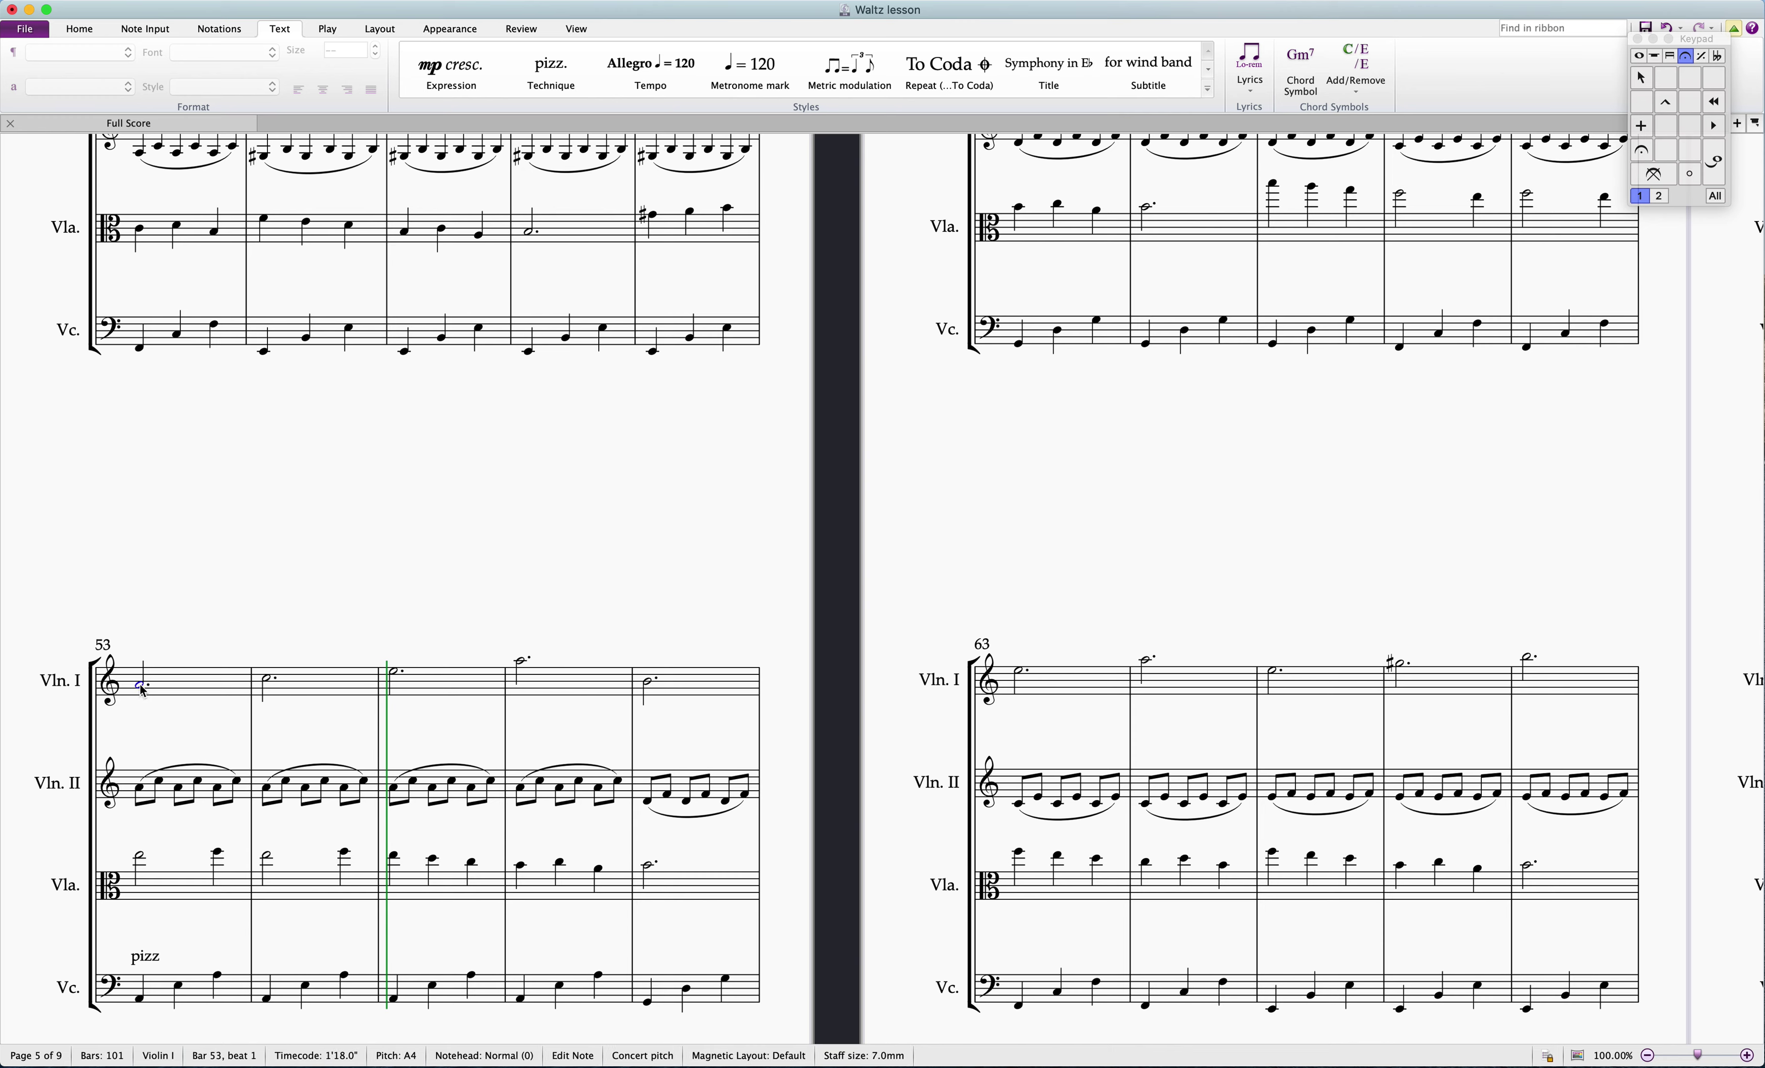
key(p)
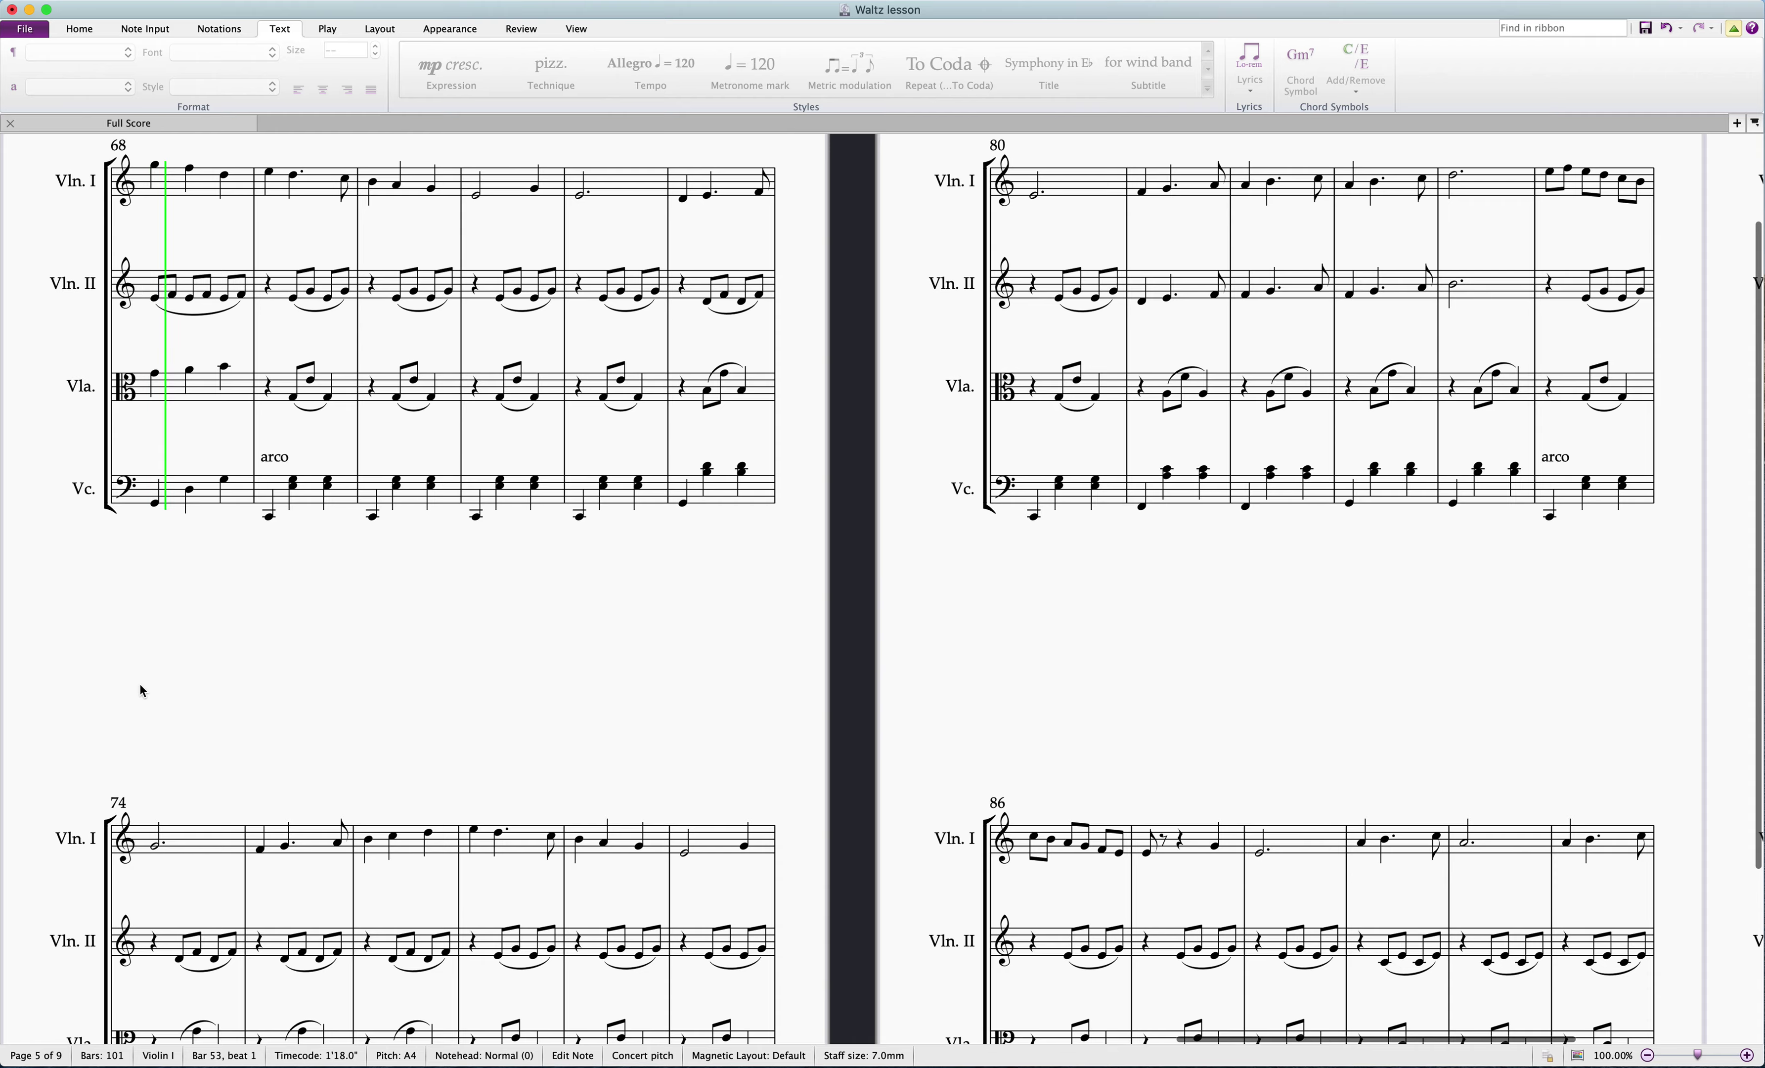
key(space)
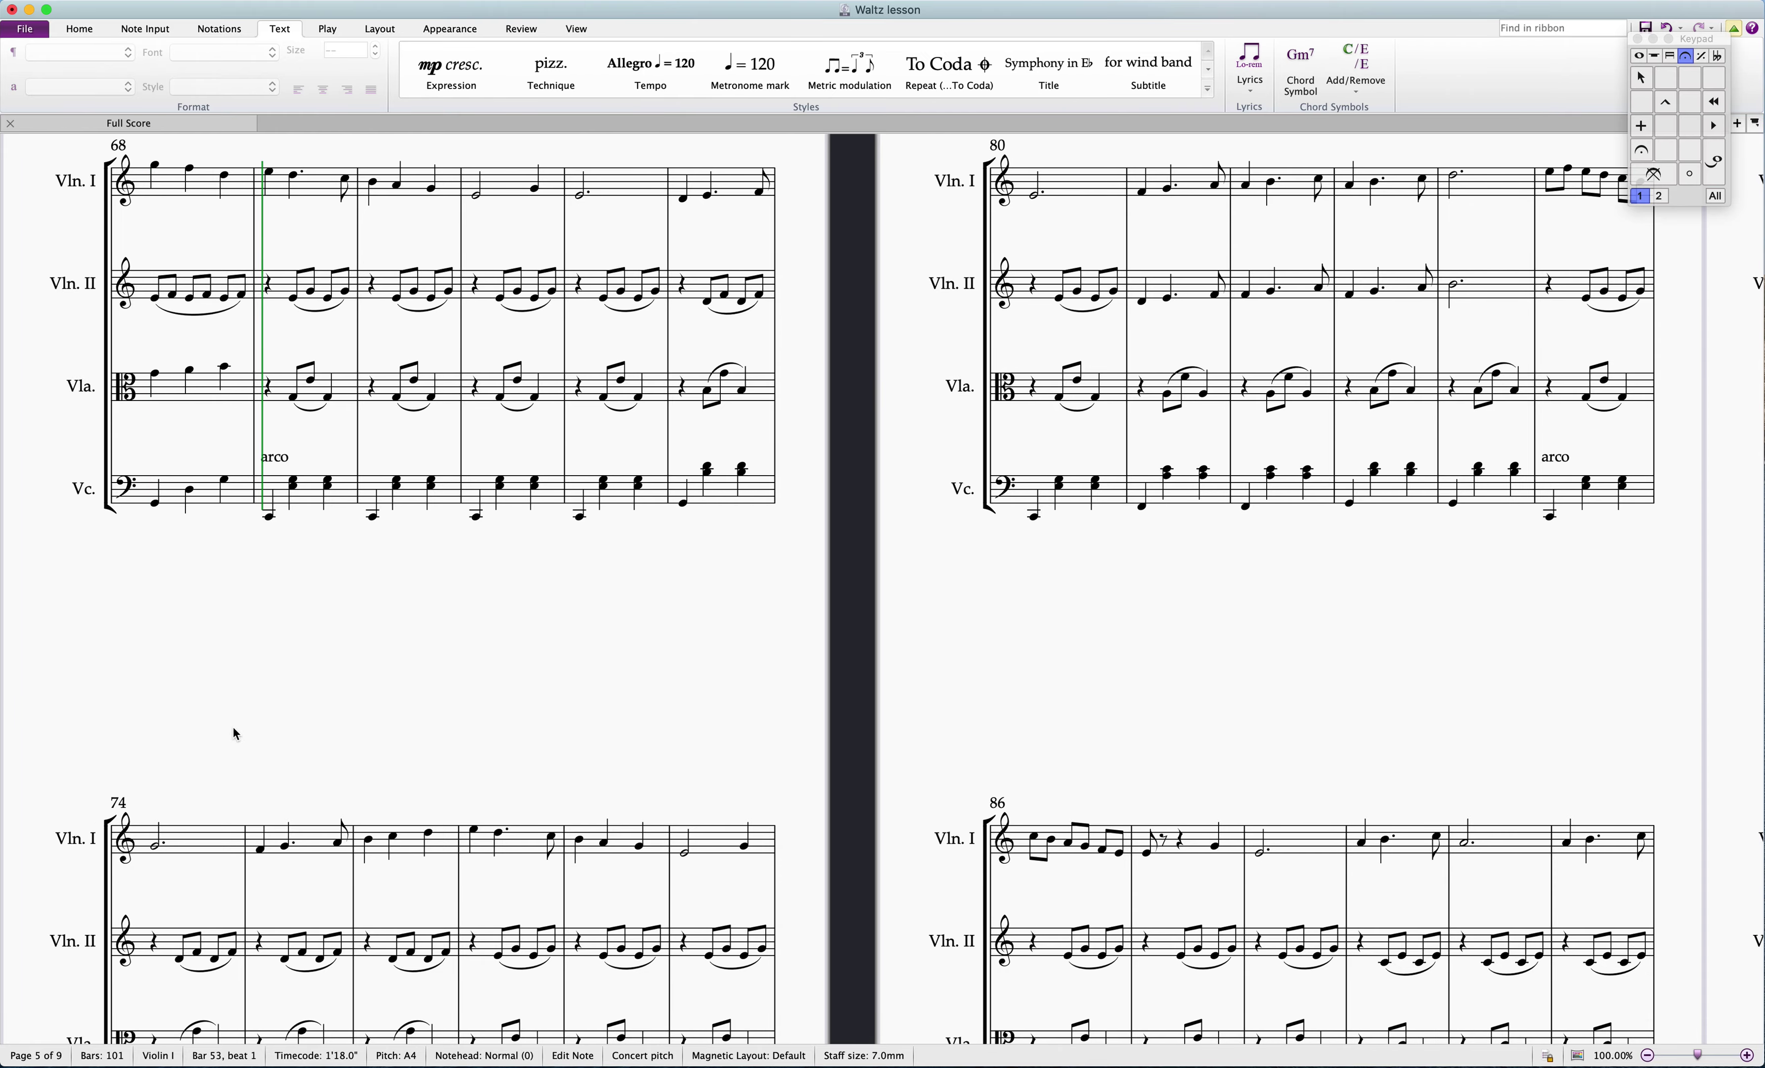
Step: Return to the system beginning at bar 53 and select the viola's bar 53
drag(237, 729, 1459, 654)
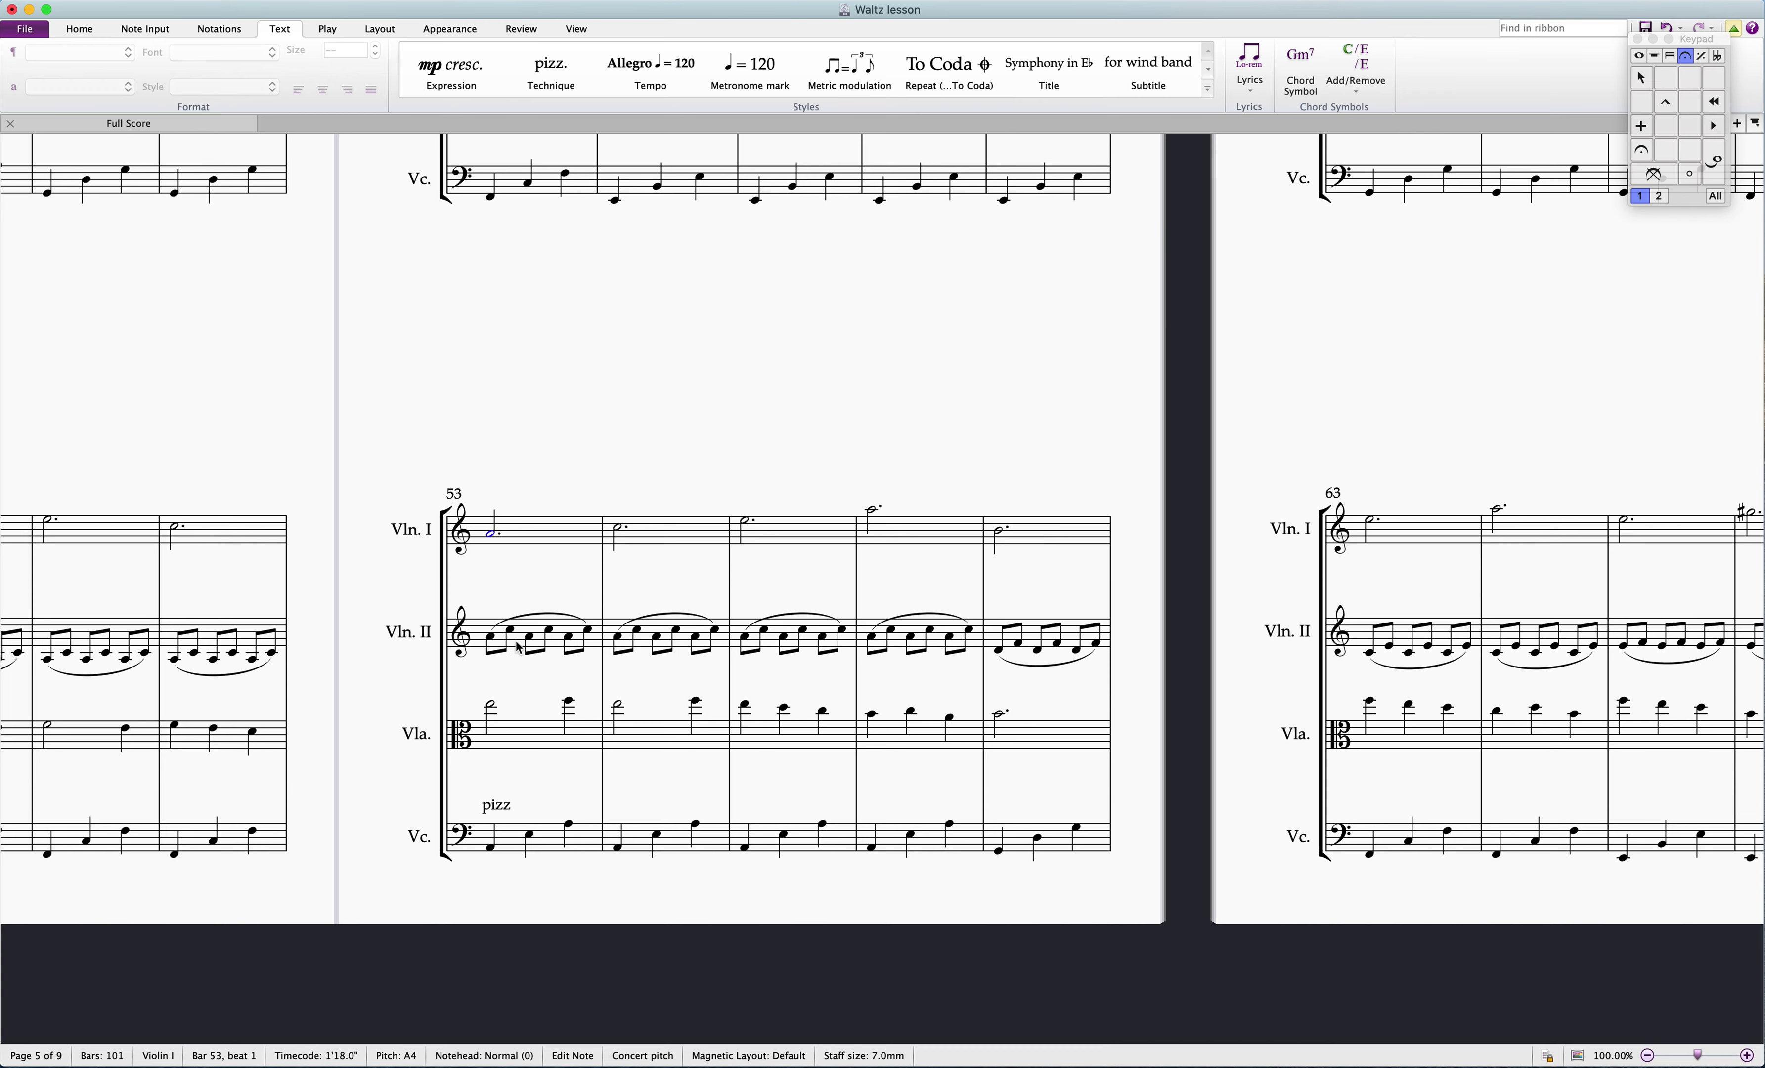
scroll(508, 537, left, 5)
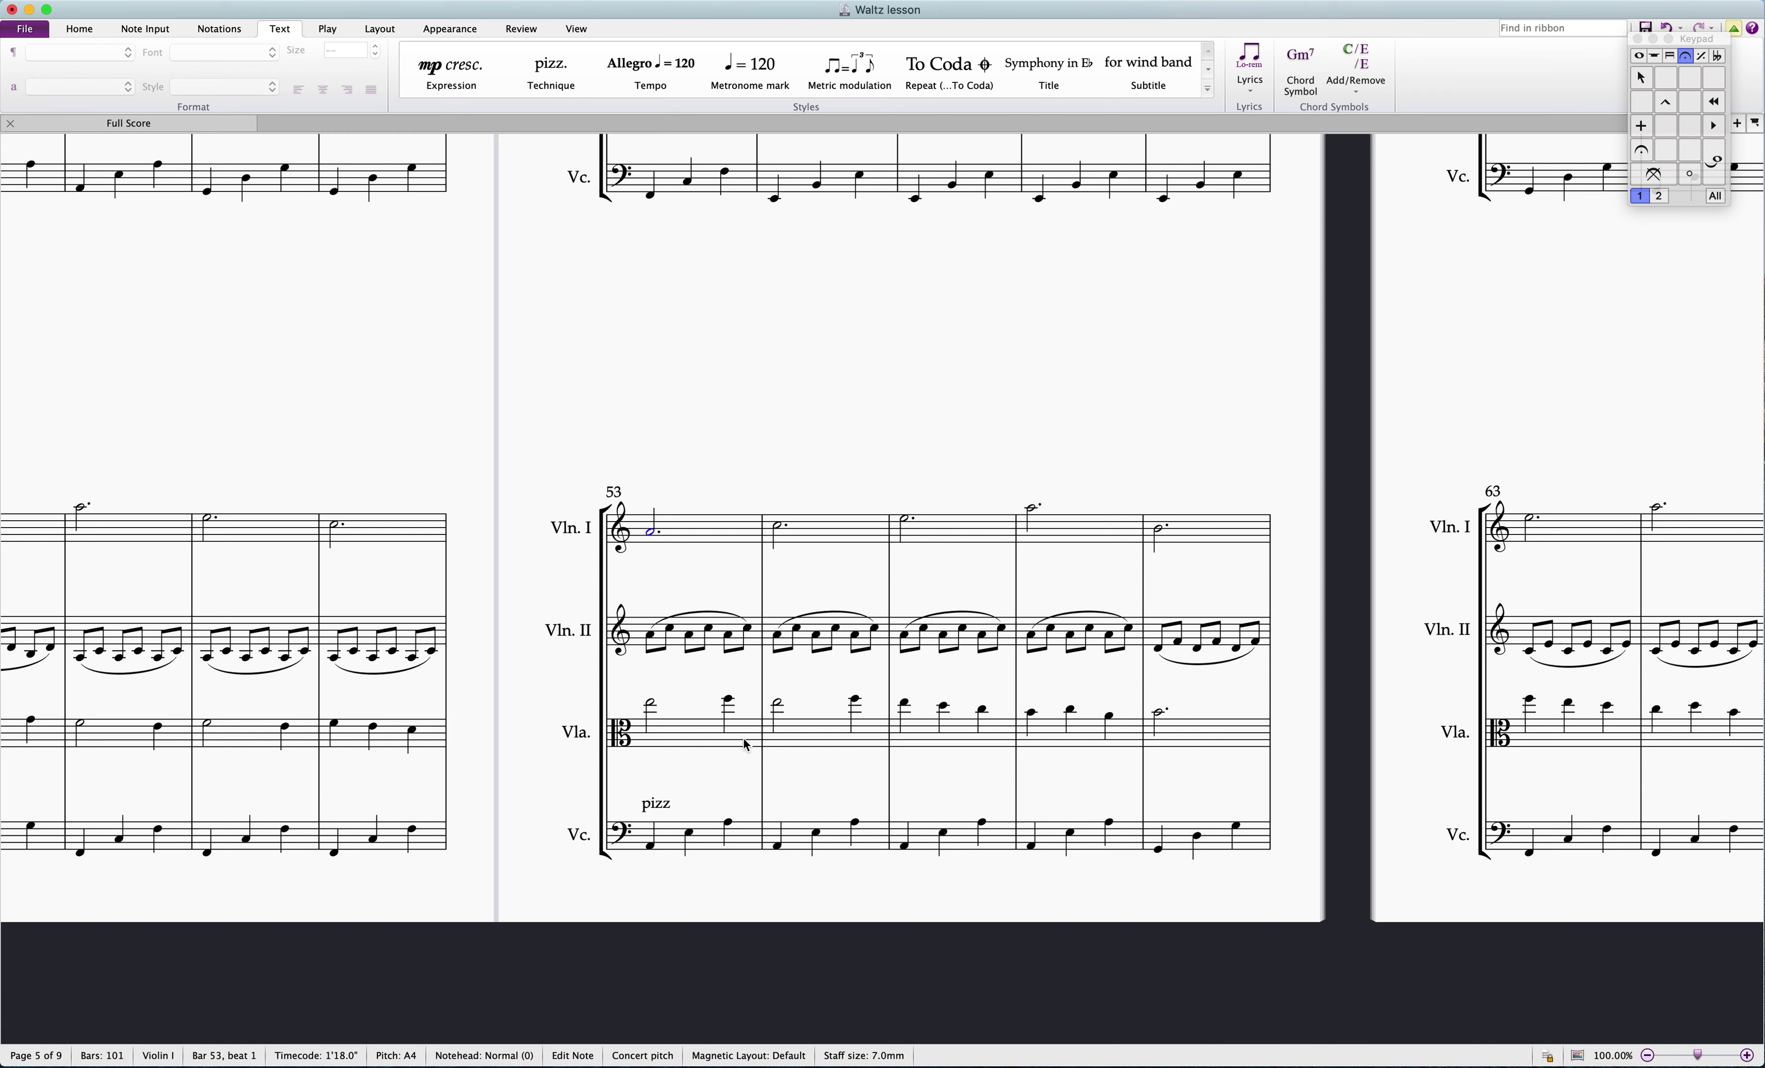
click(689, 738)
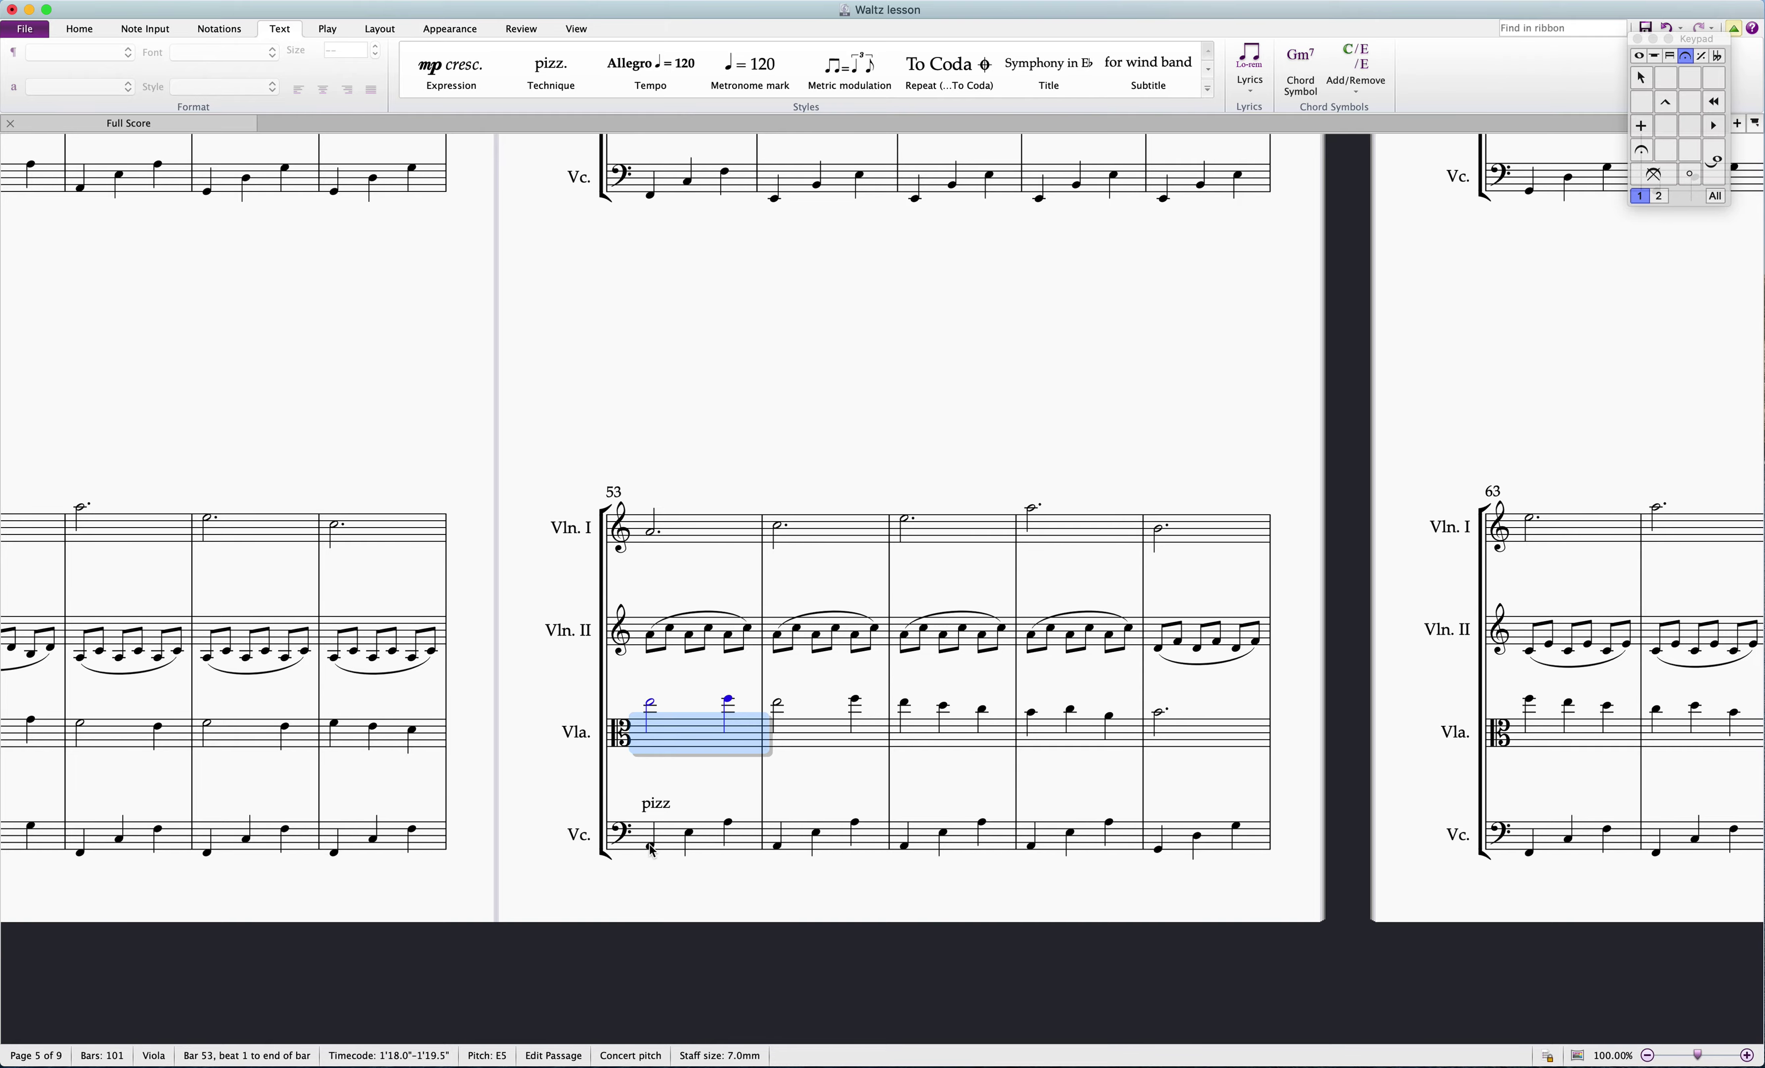
Step: Change the barline at the end of bar 68 to a double barline
drag(1174, 776, 518, 829)
drag(1352, 458, 853, 795)
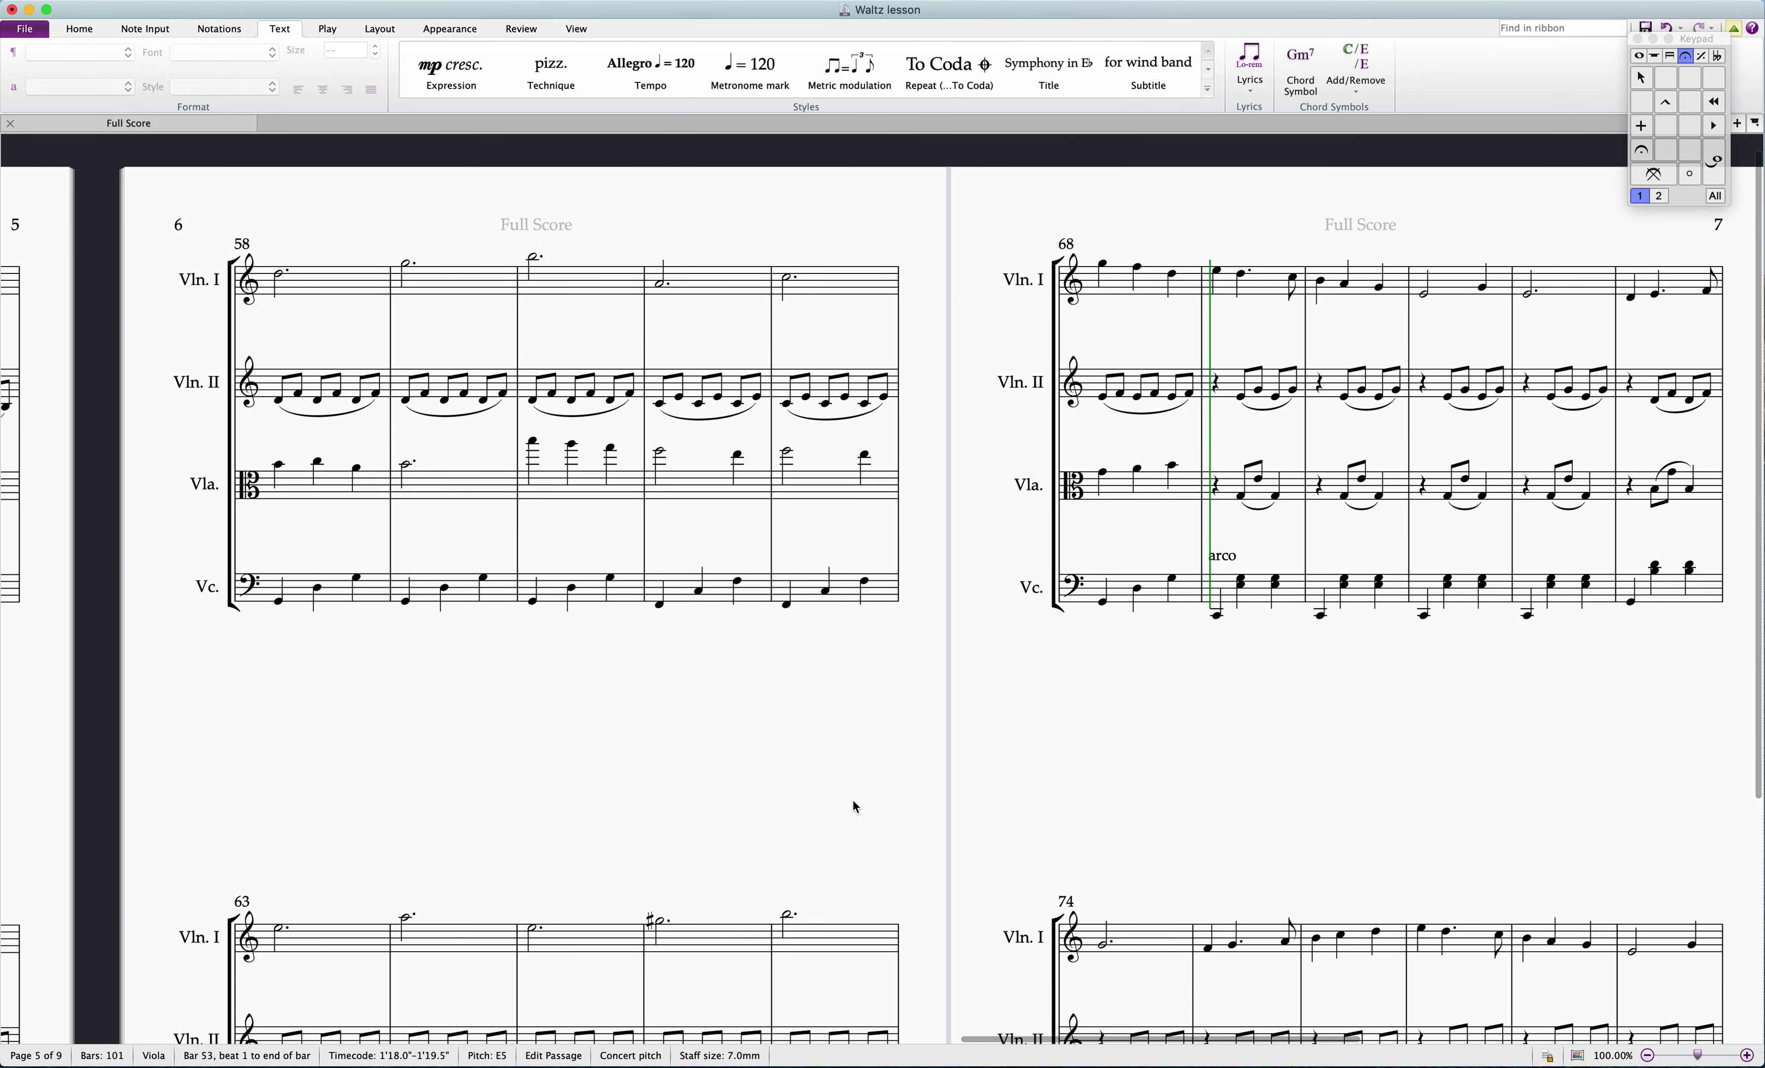
click(1202, 473)
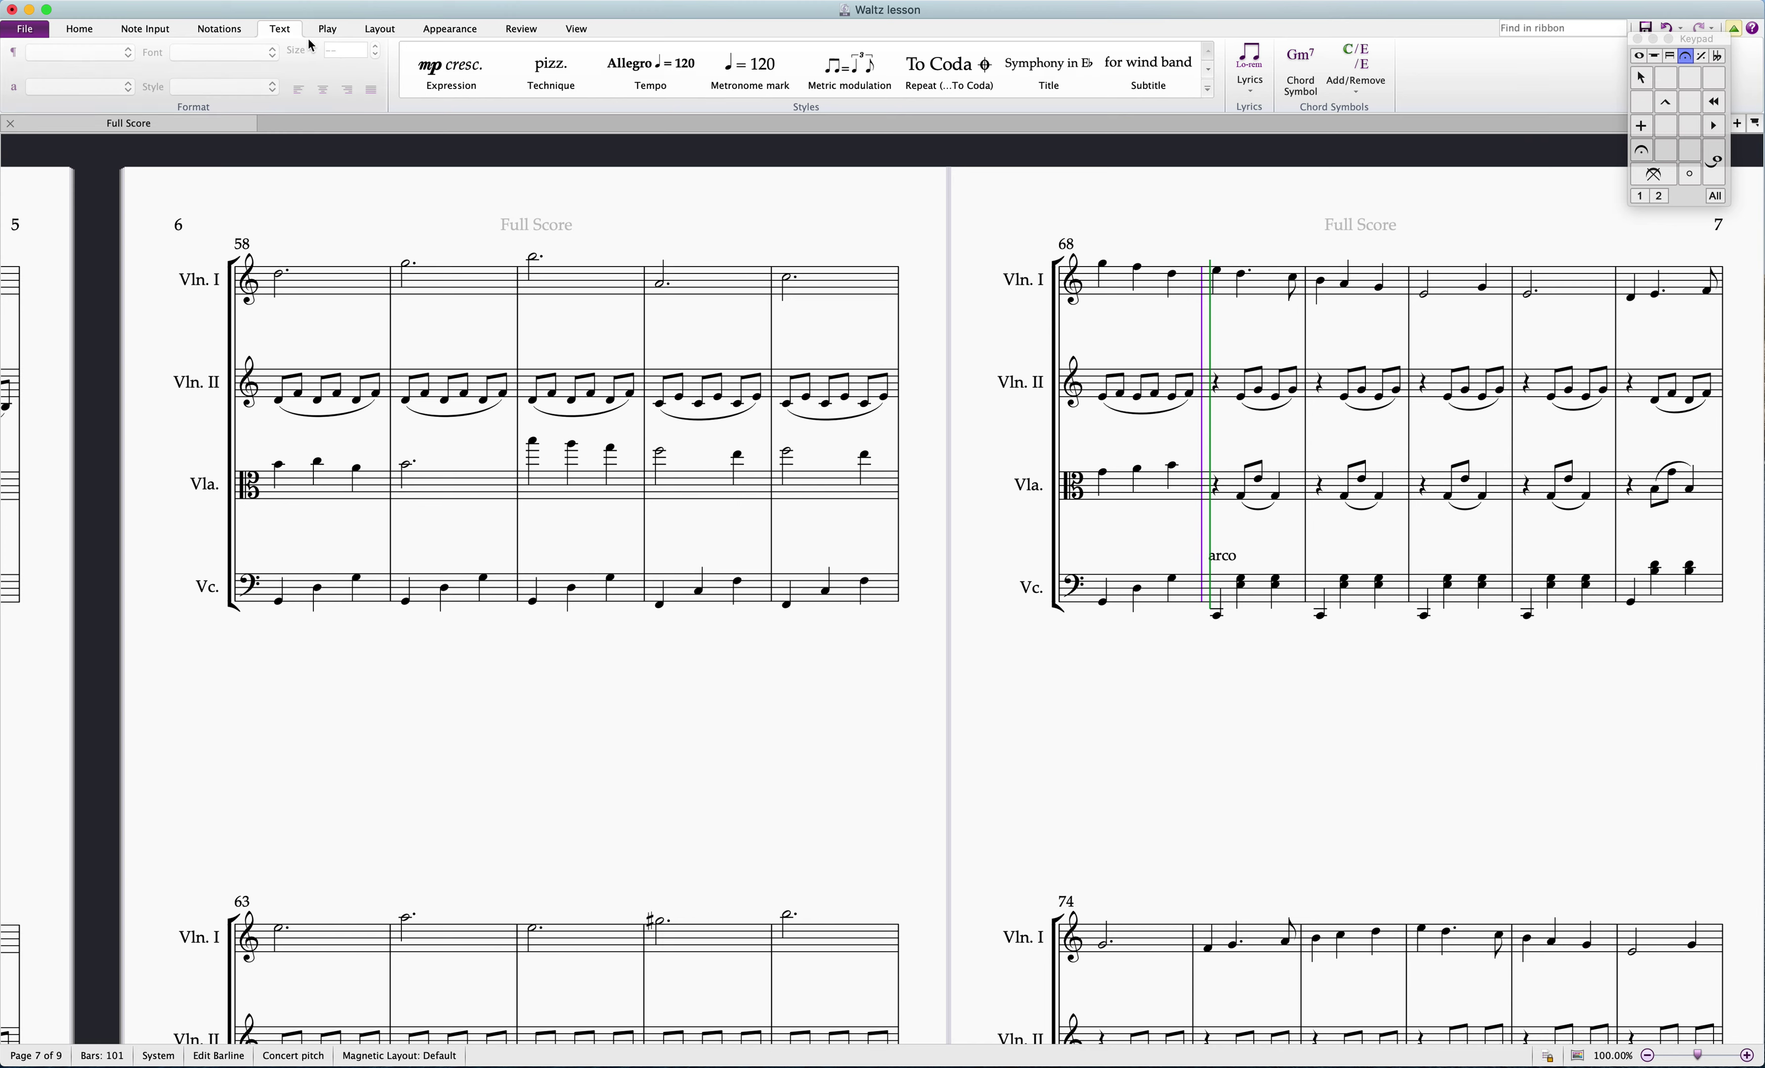
click(147, 29)
click(90, 32)
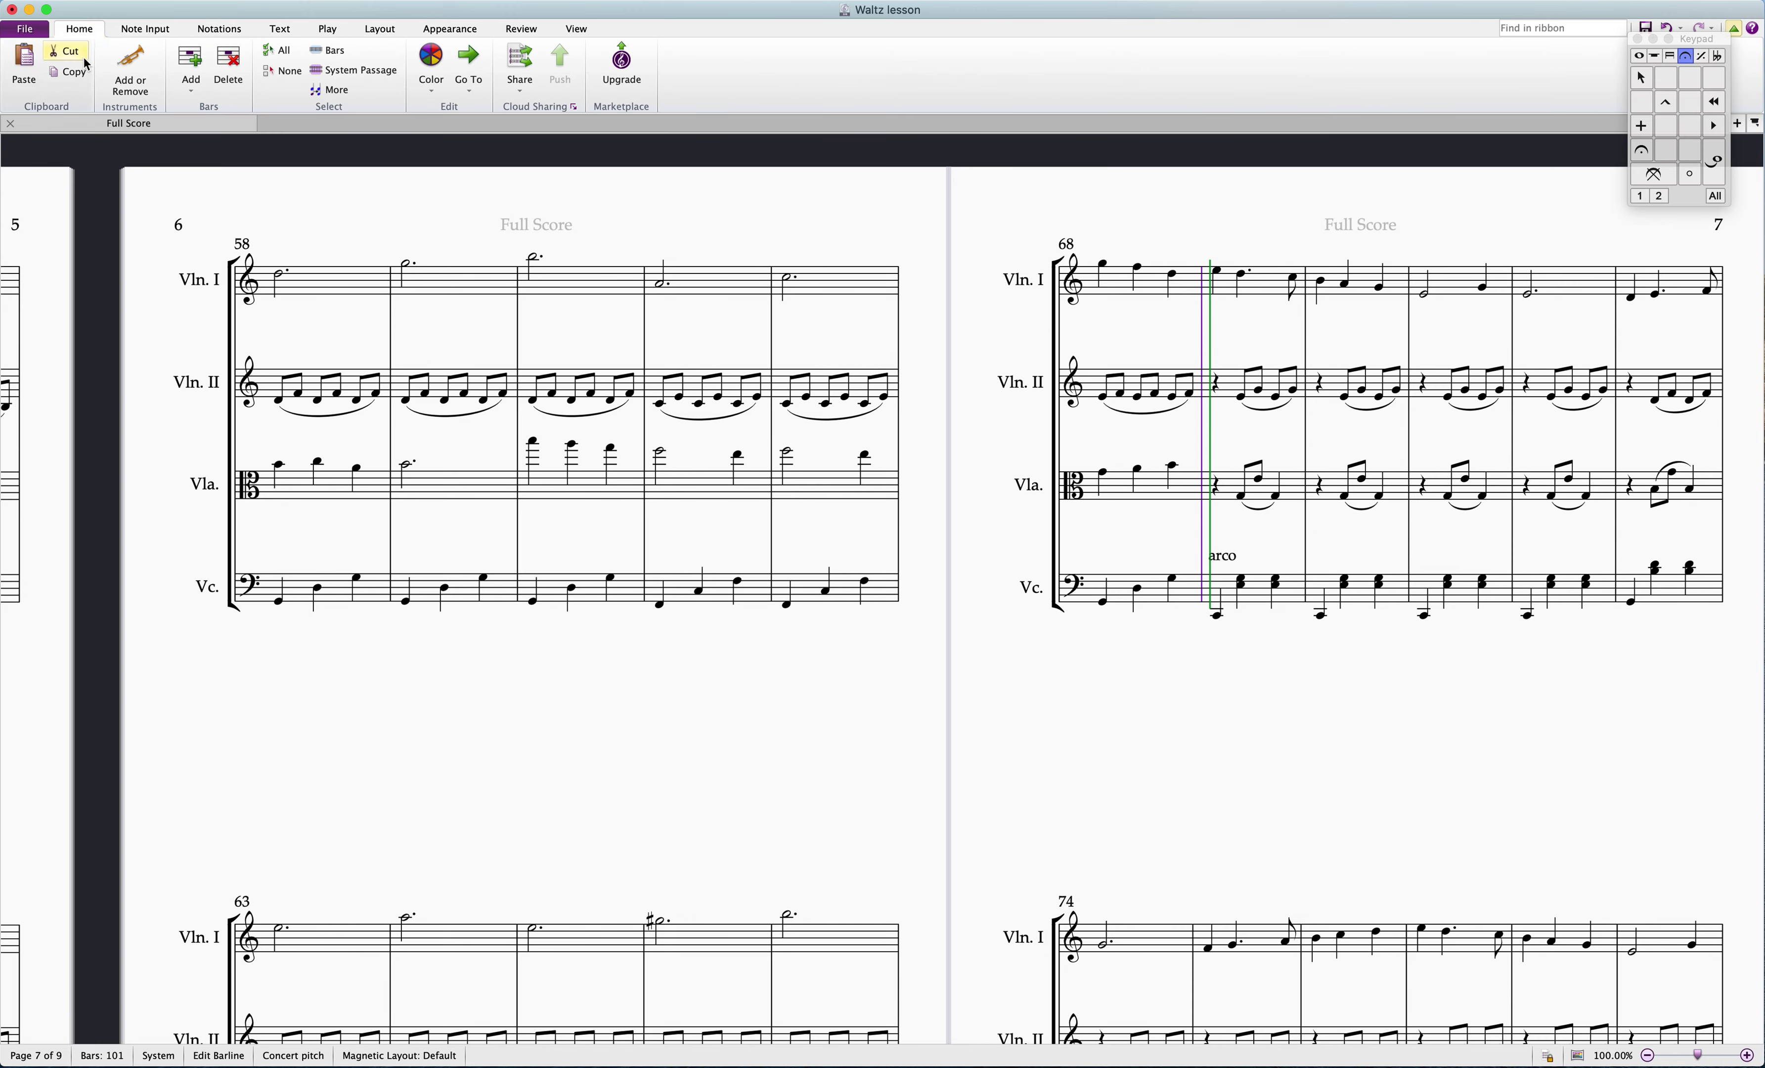
click(270, 32)
click(220, 29)
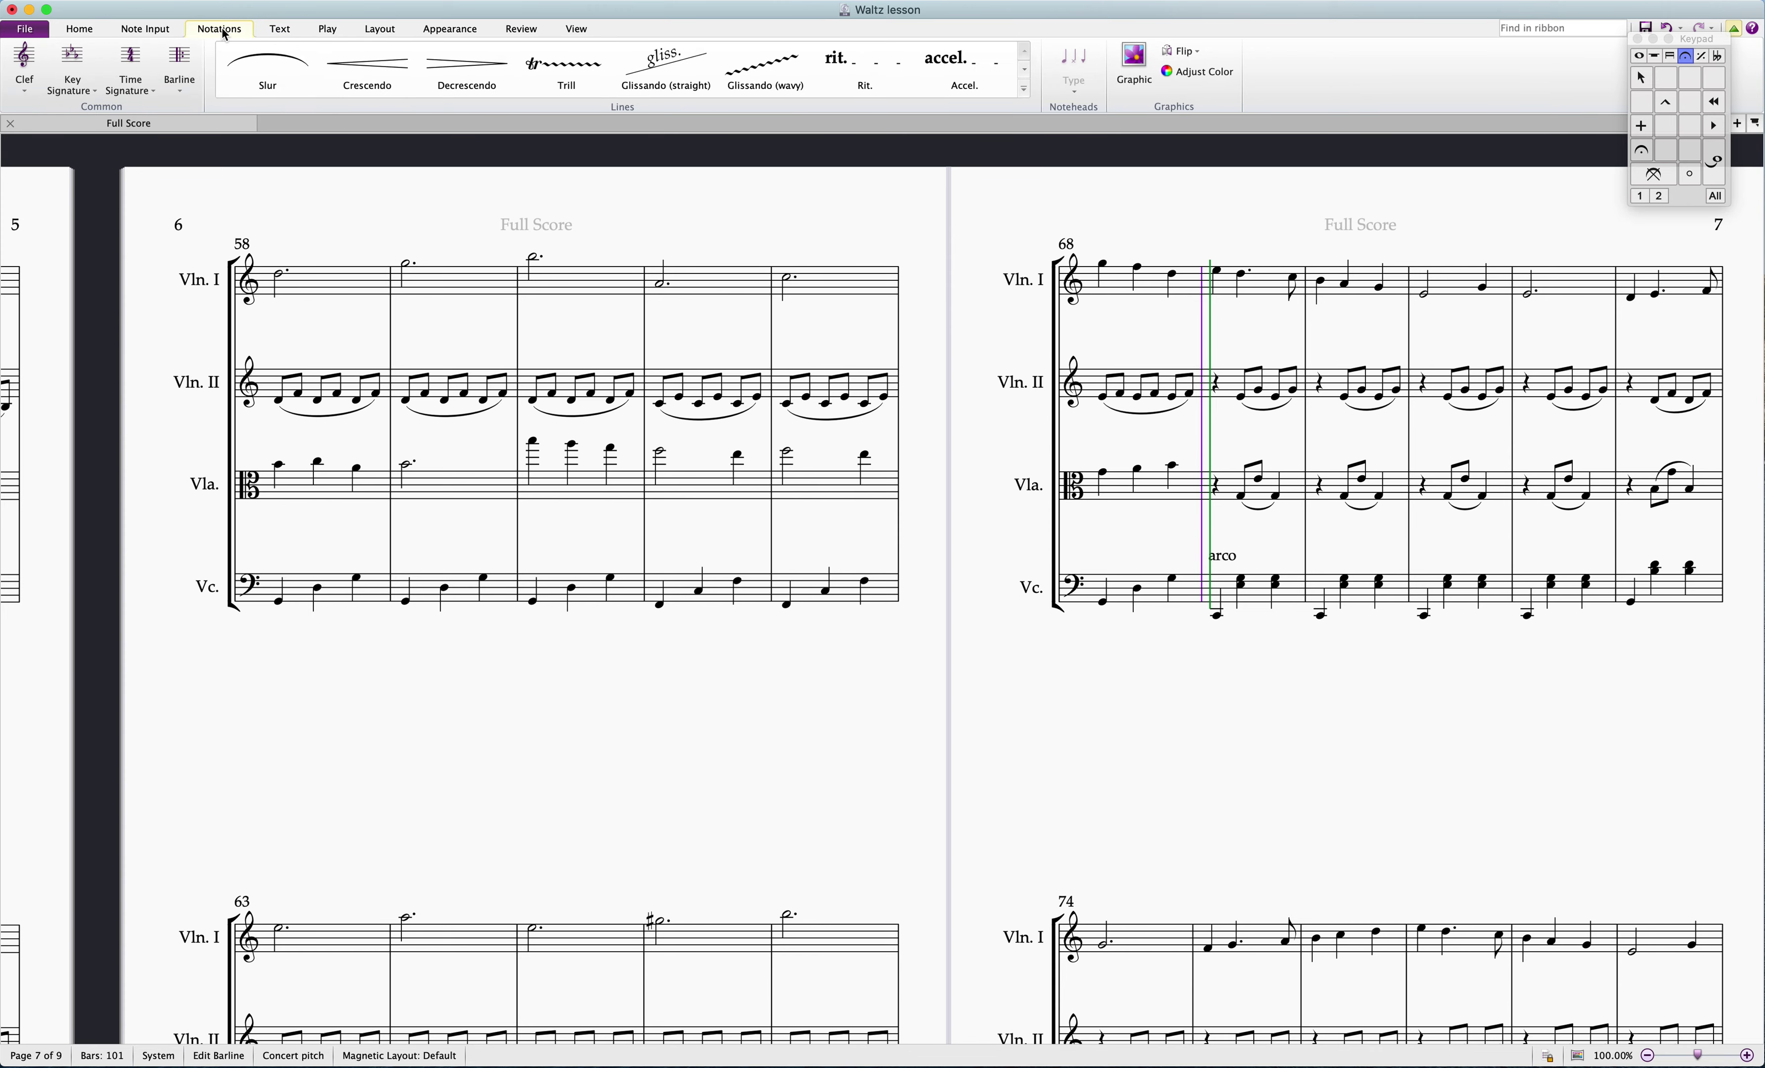
click(195, 66)
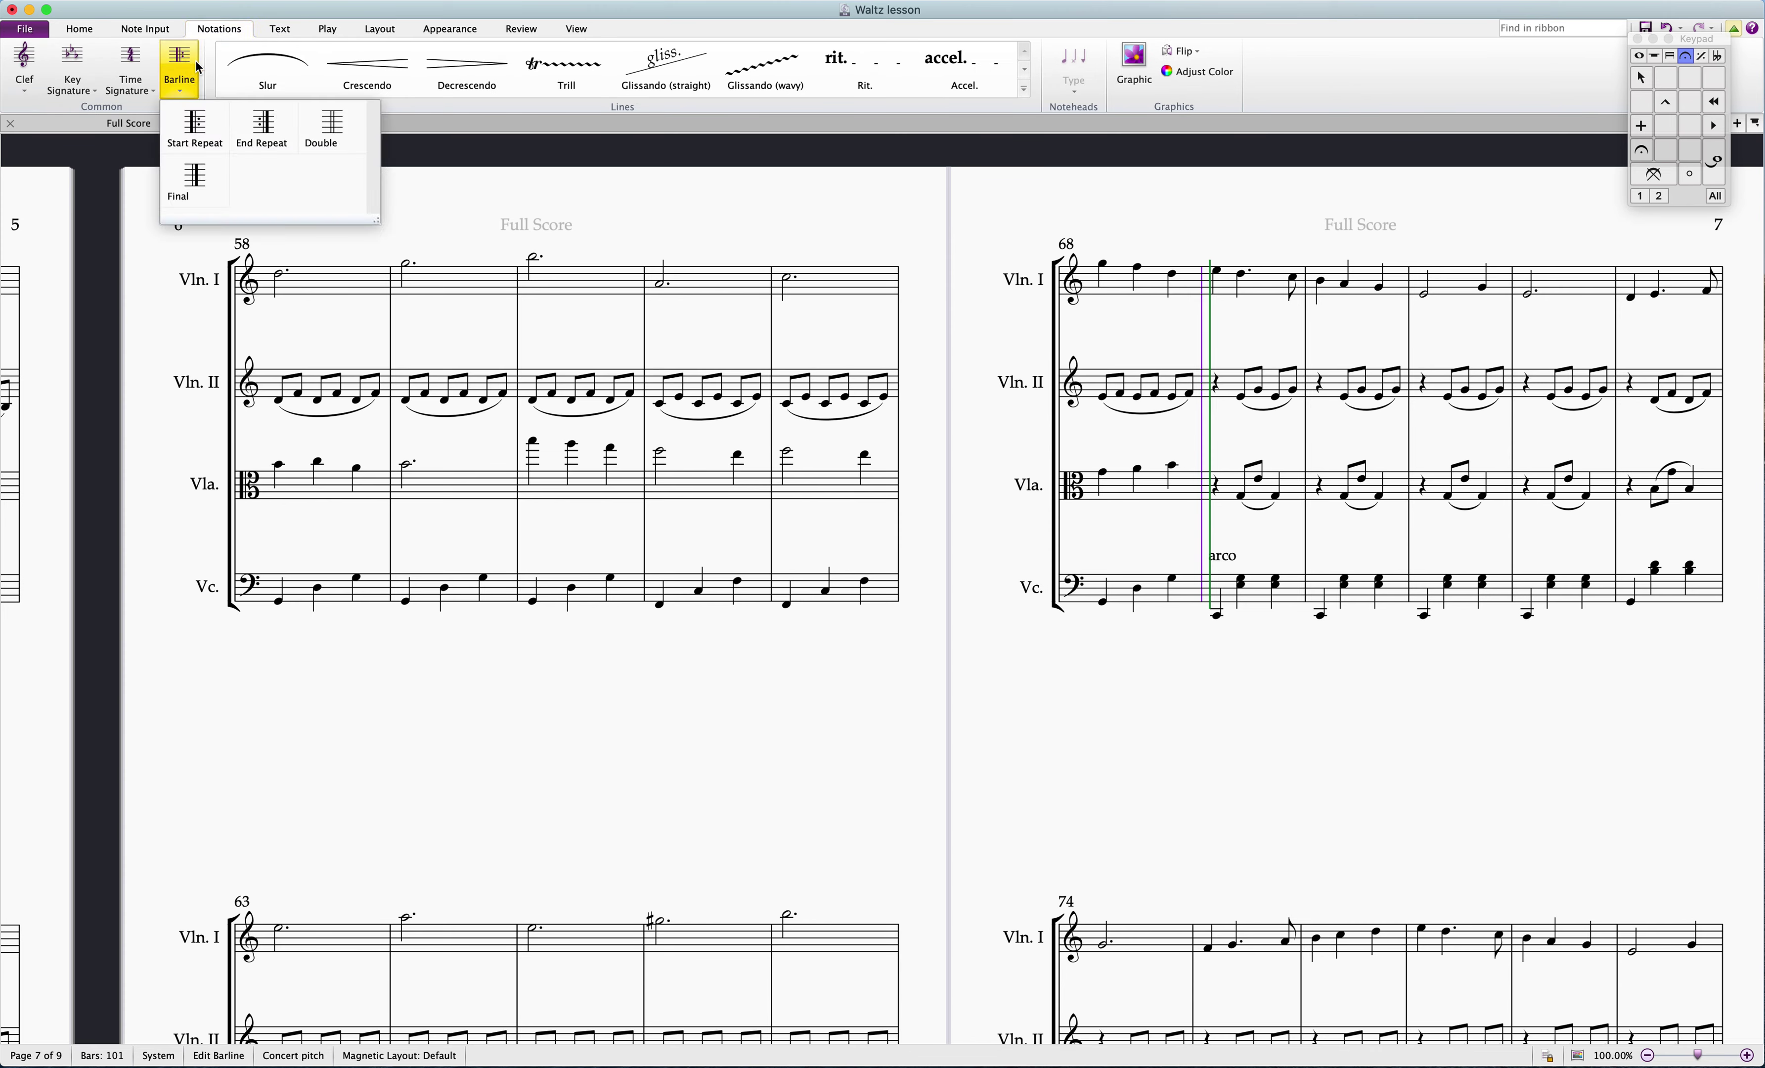
click(320, 124)
drag(1175, 717, 1192, 703)
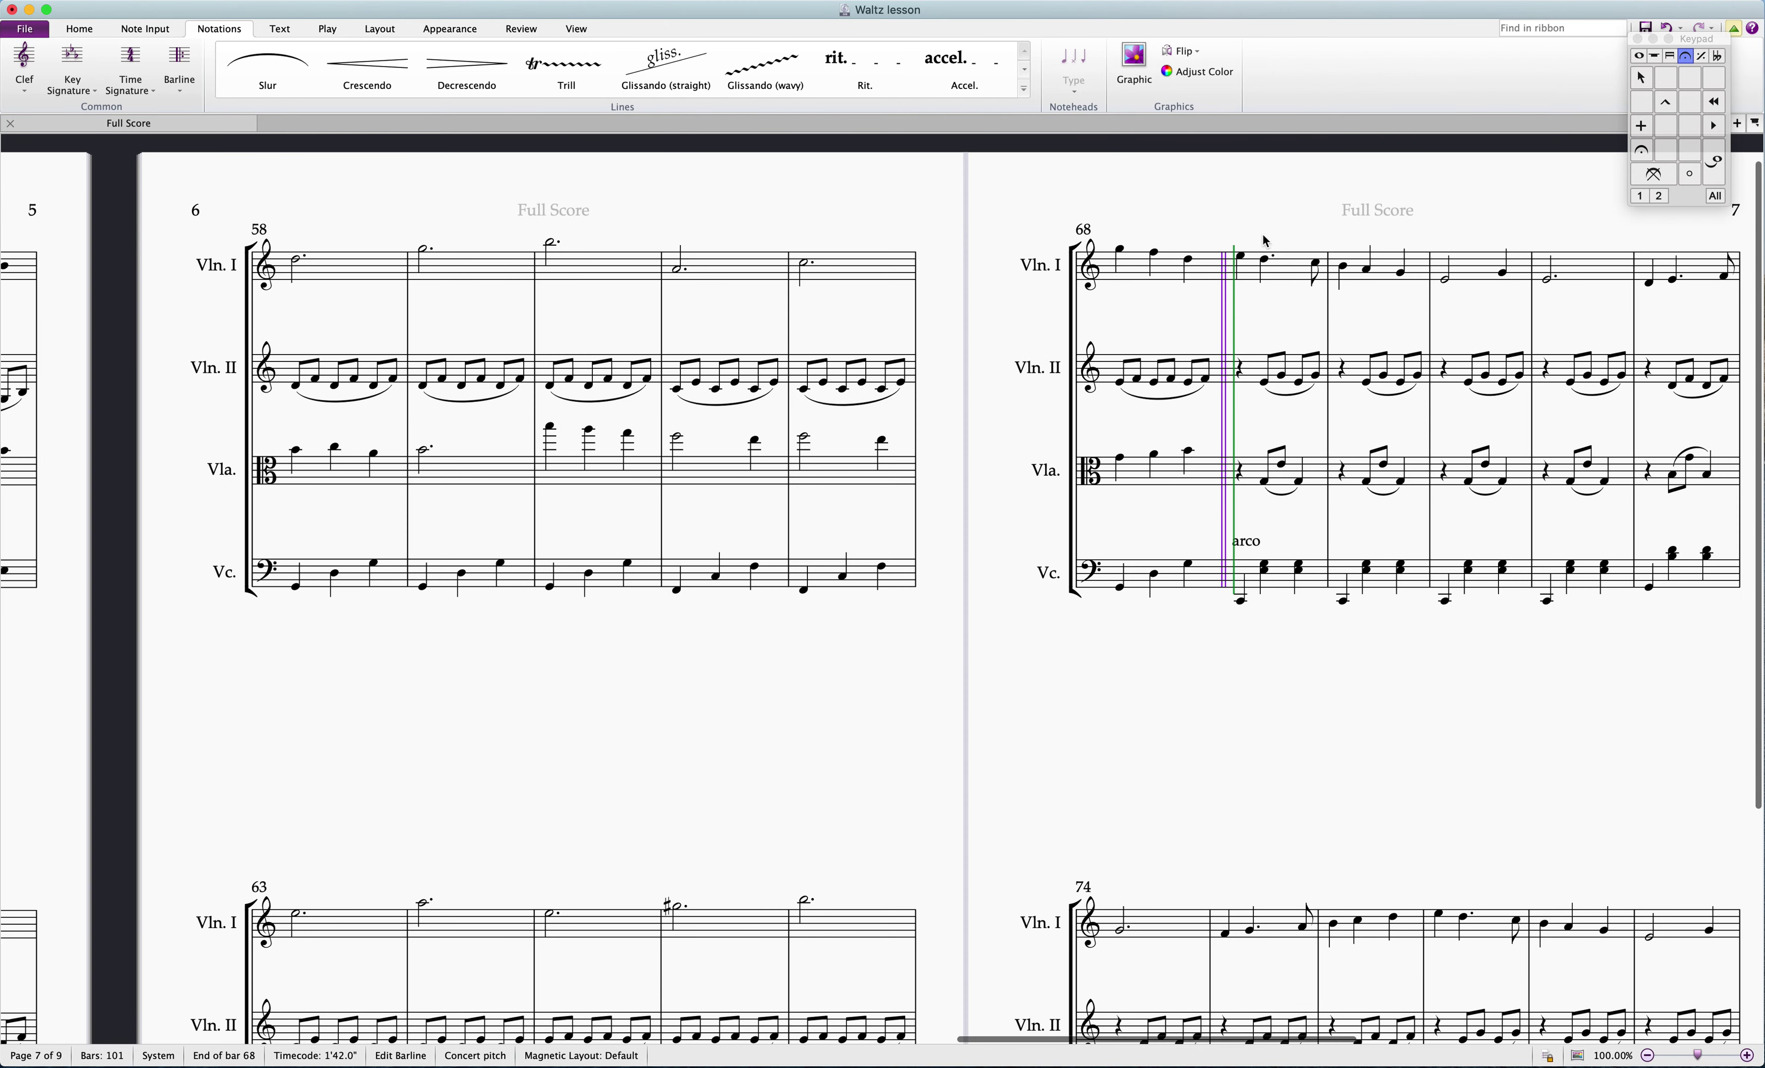
Step: Play the score from the first violin's first note in bar 68 across the double barline and stop at bar 70
click(1240, 257)
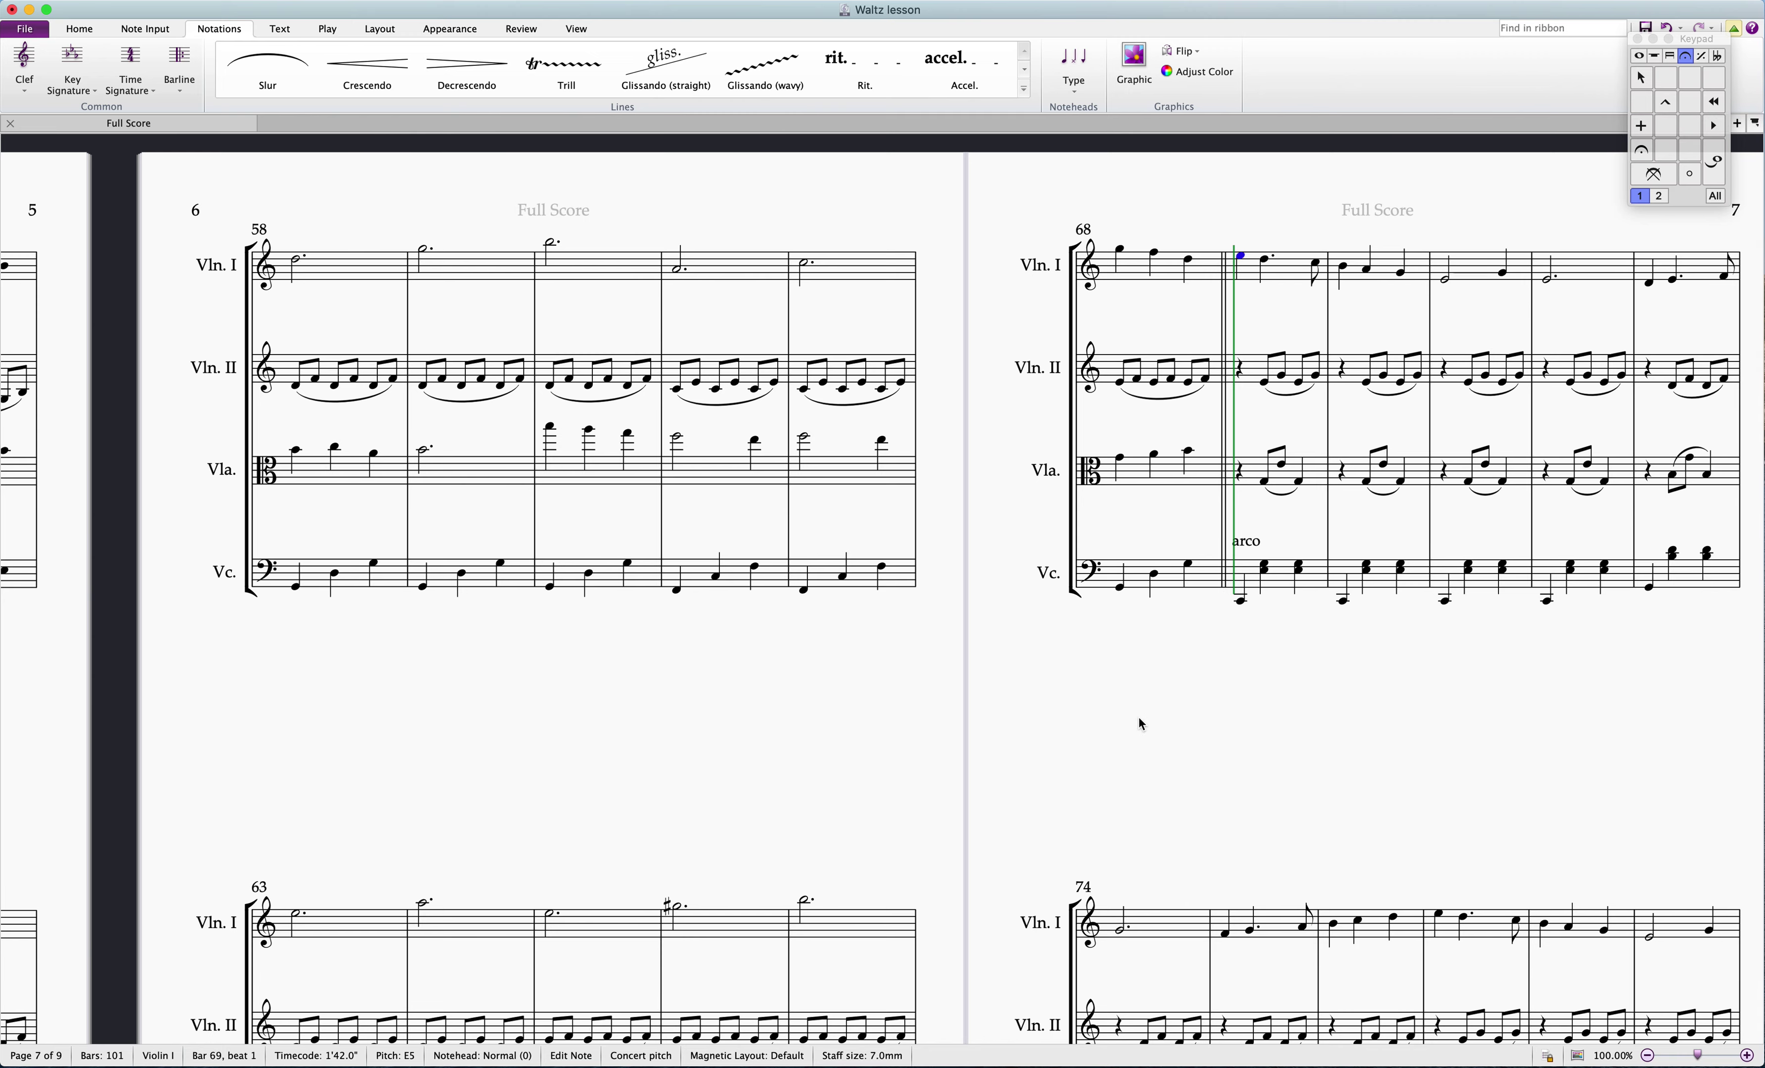
scroll(1143, 684, down, 2)
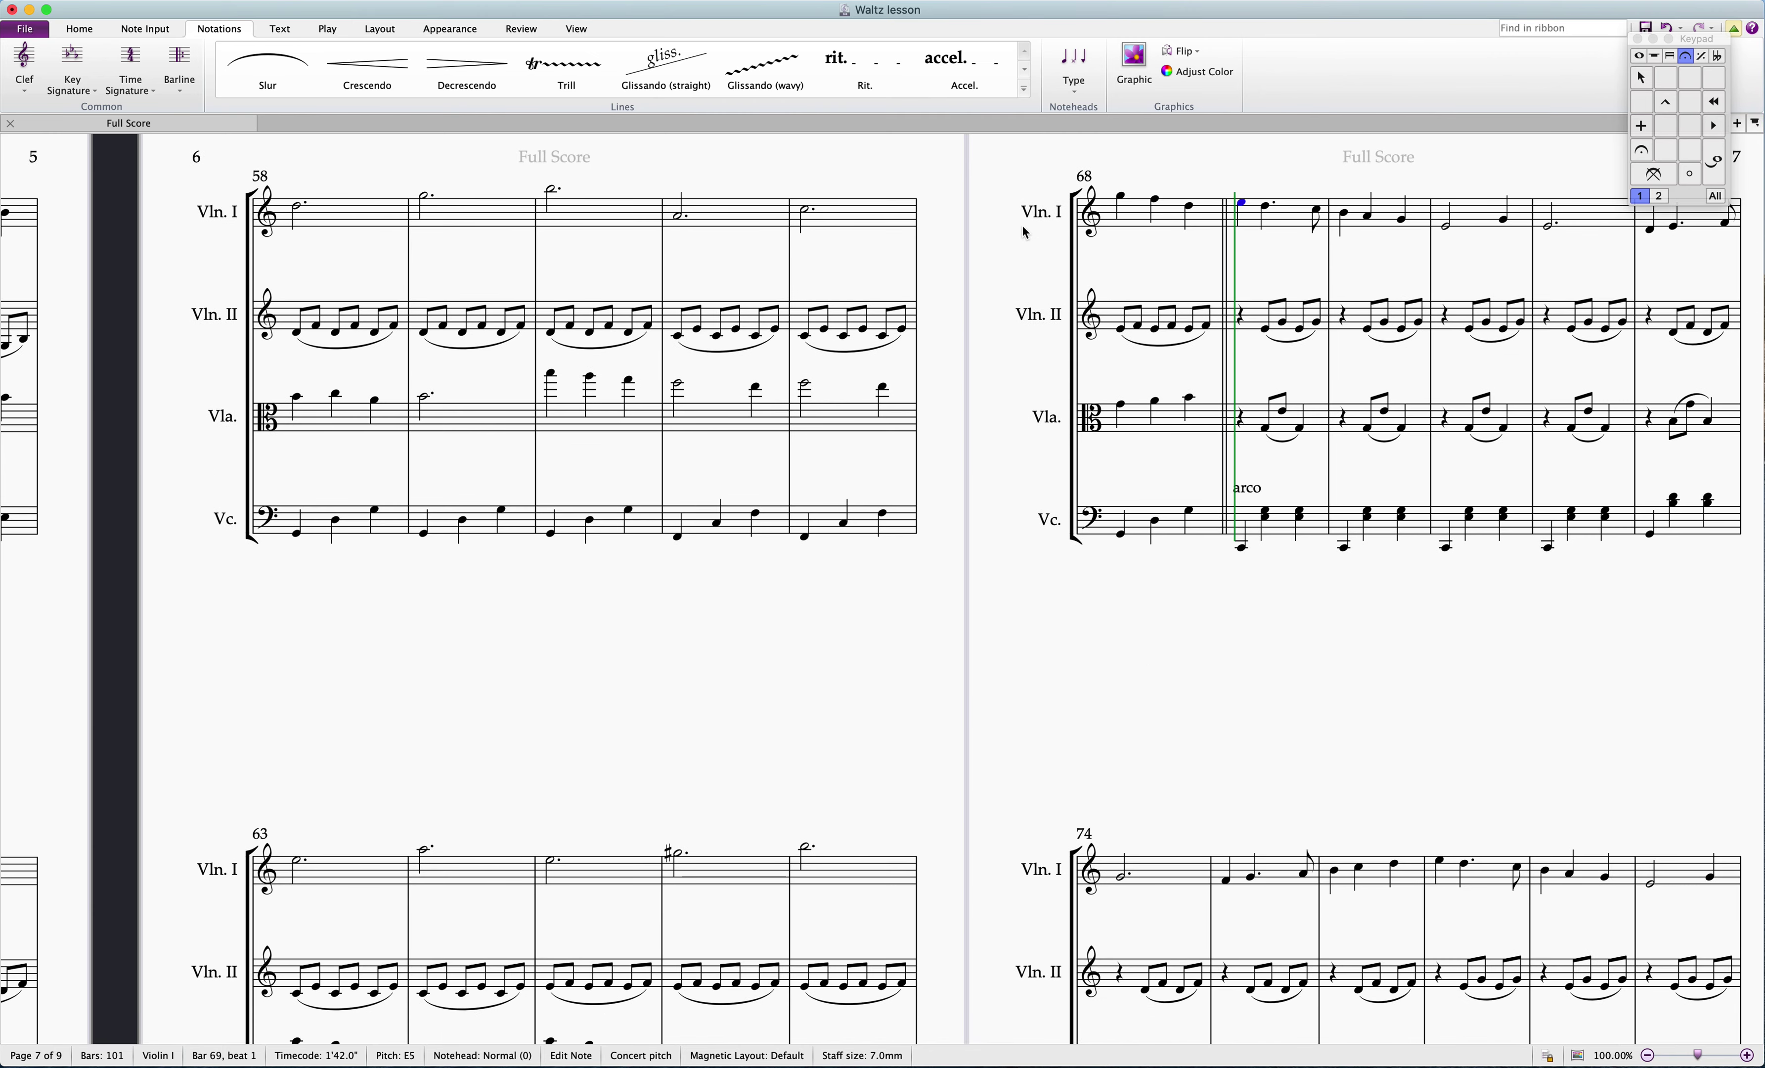
click(1122, 196)
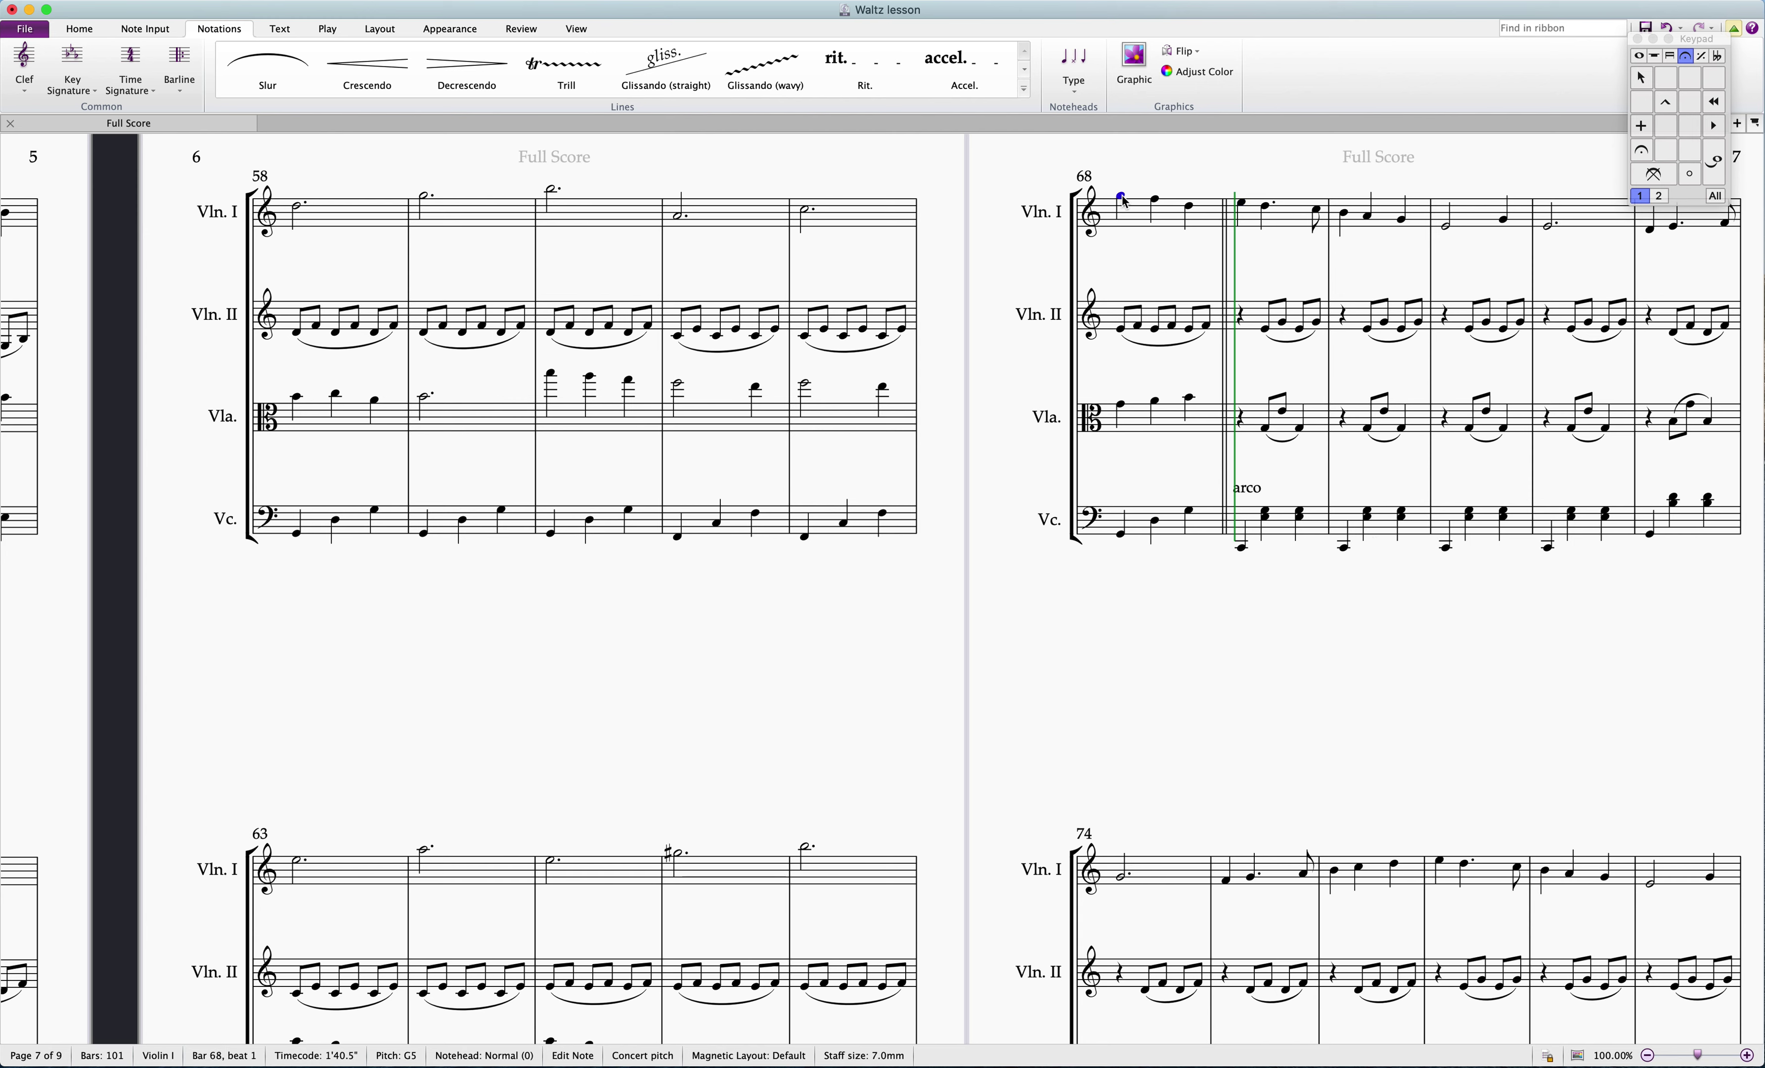
key(p)
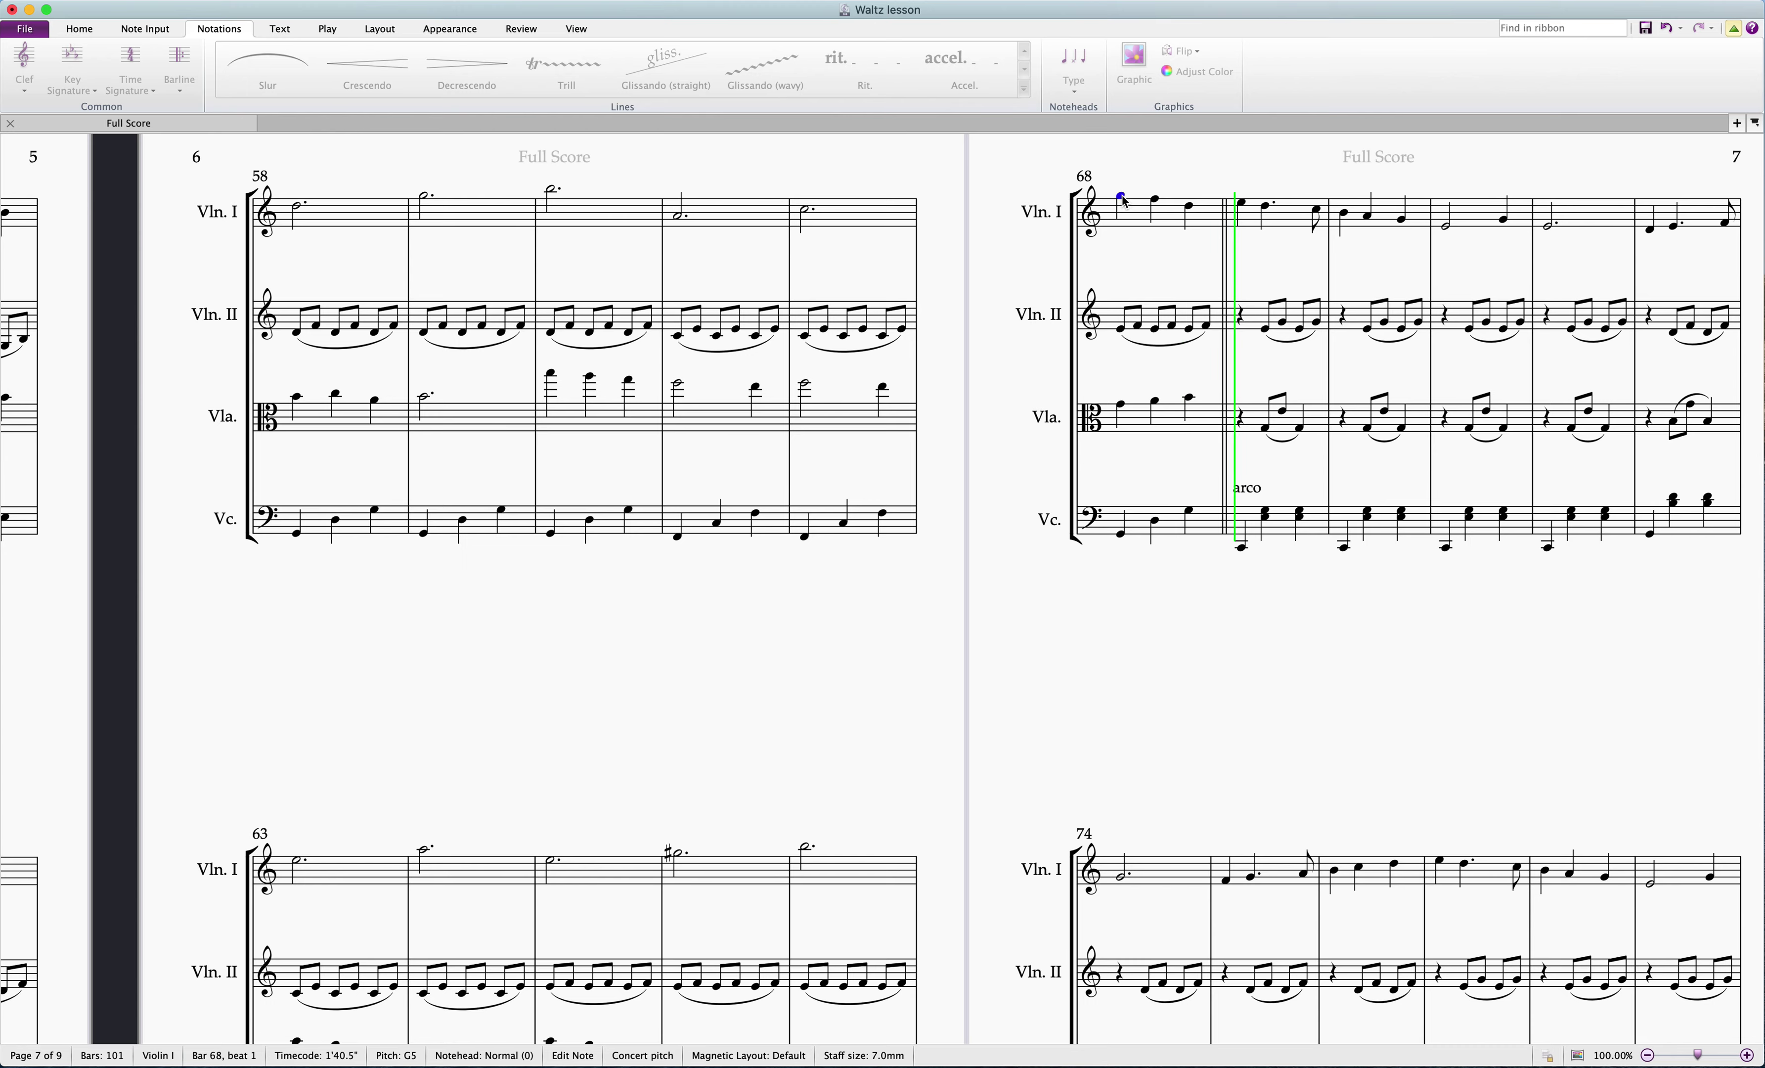
key(Escape)
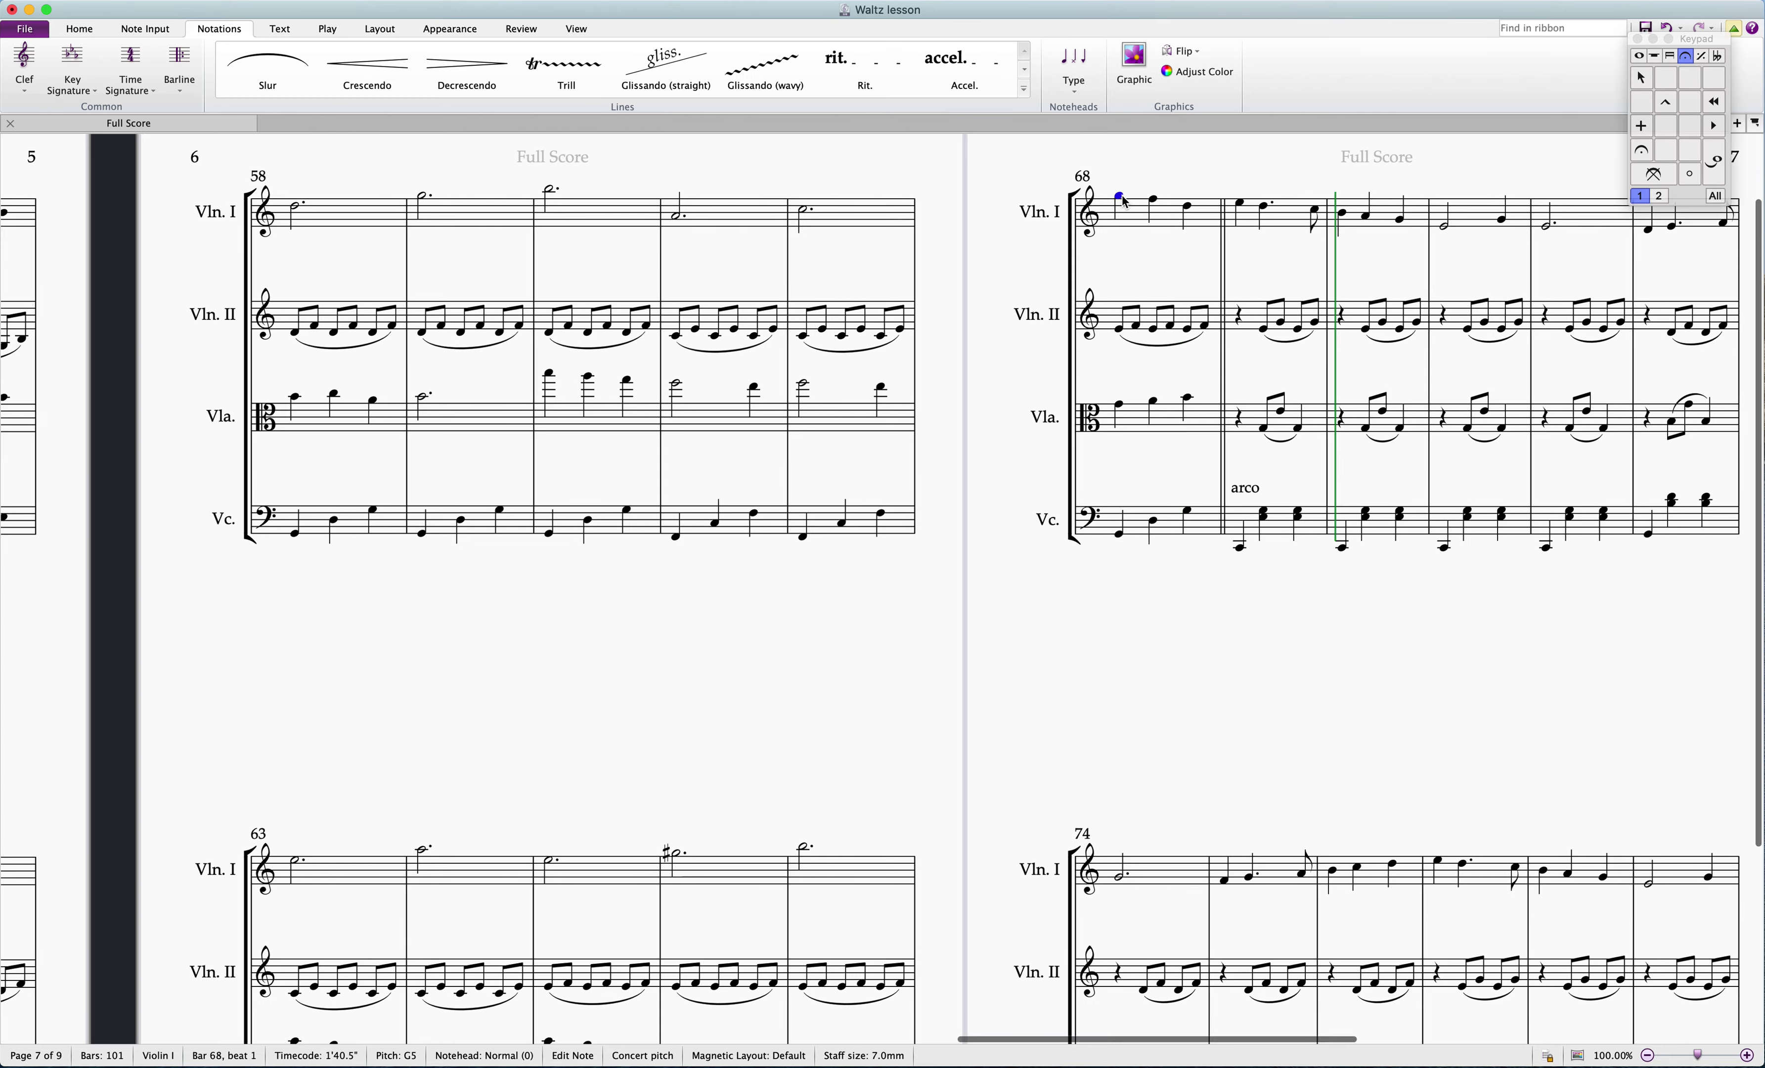
scroll(940, 680, right, 3)
scroll(940, 680, down, 5)
scroll(939, 679, left, 4)
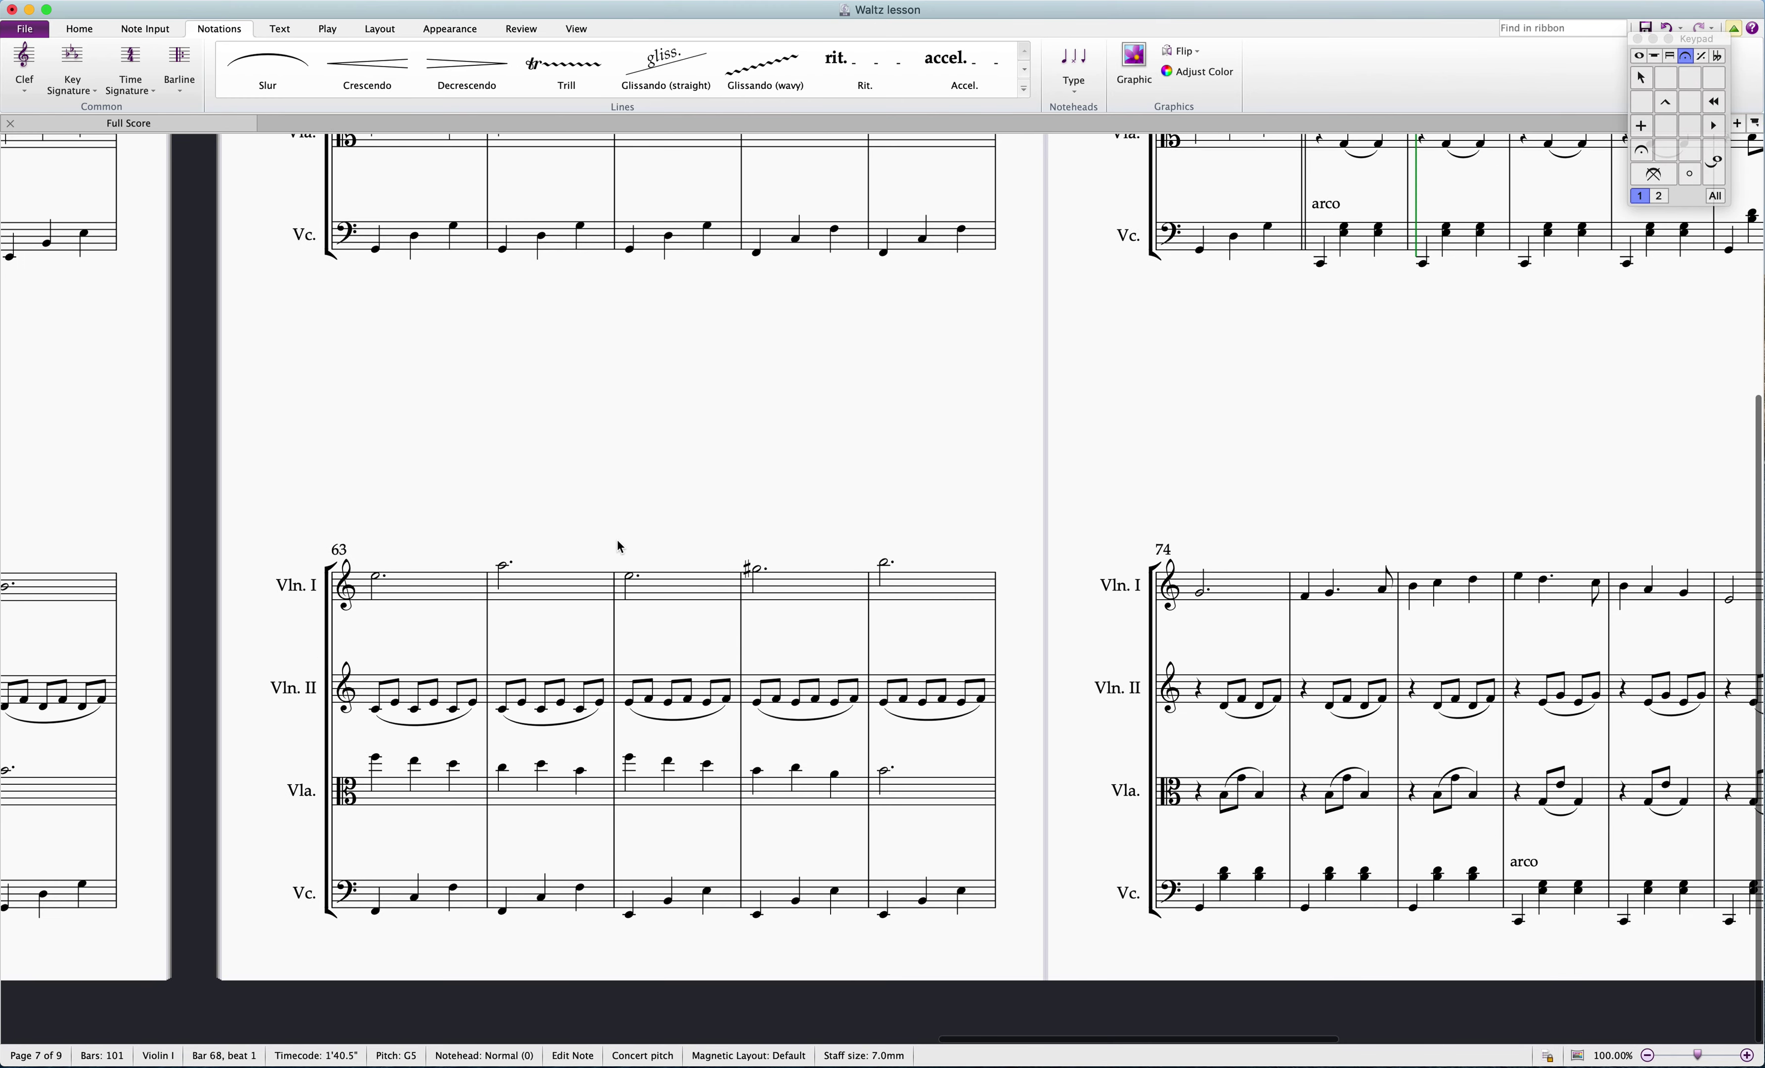
Step: Play the score from the first violin's note in bar 65 and stop near the end of bar 67
click(629, 591)
key(p)
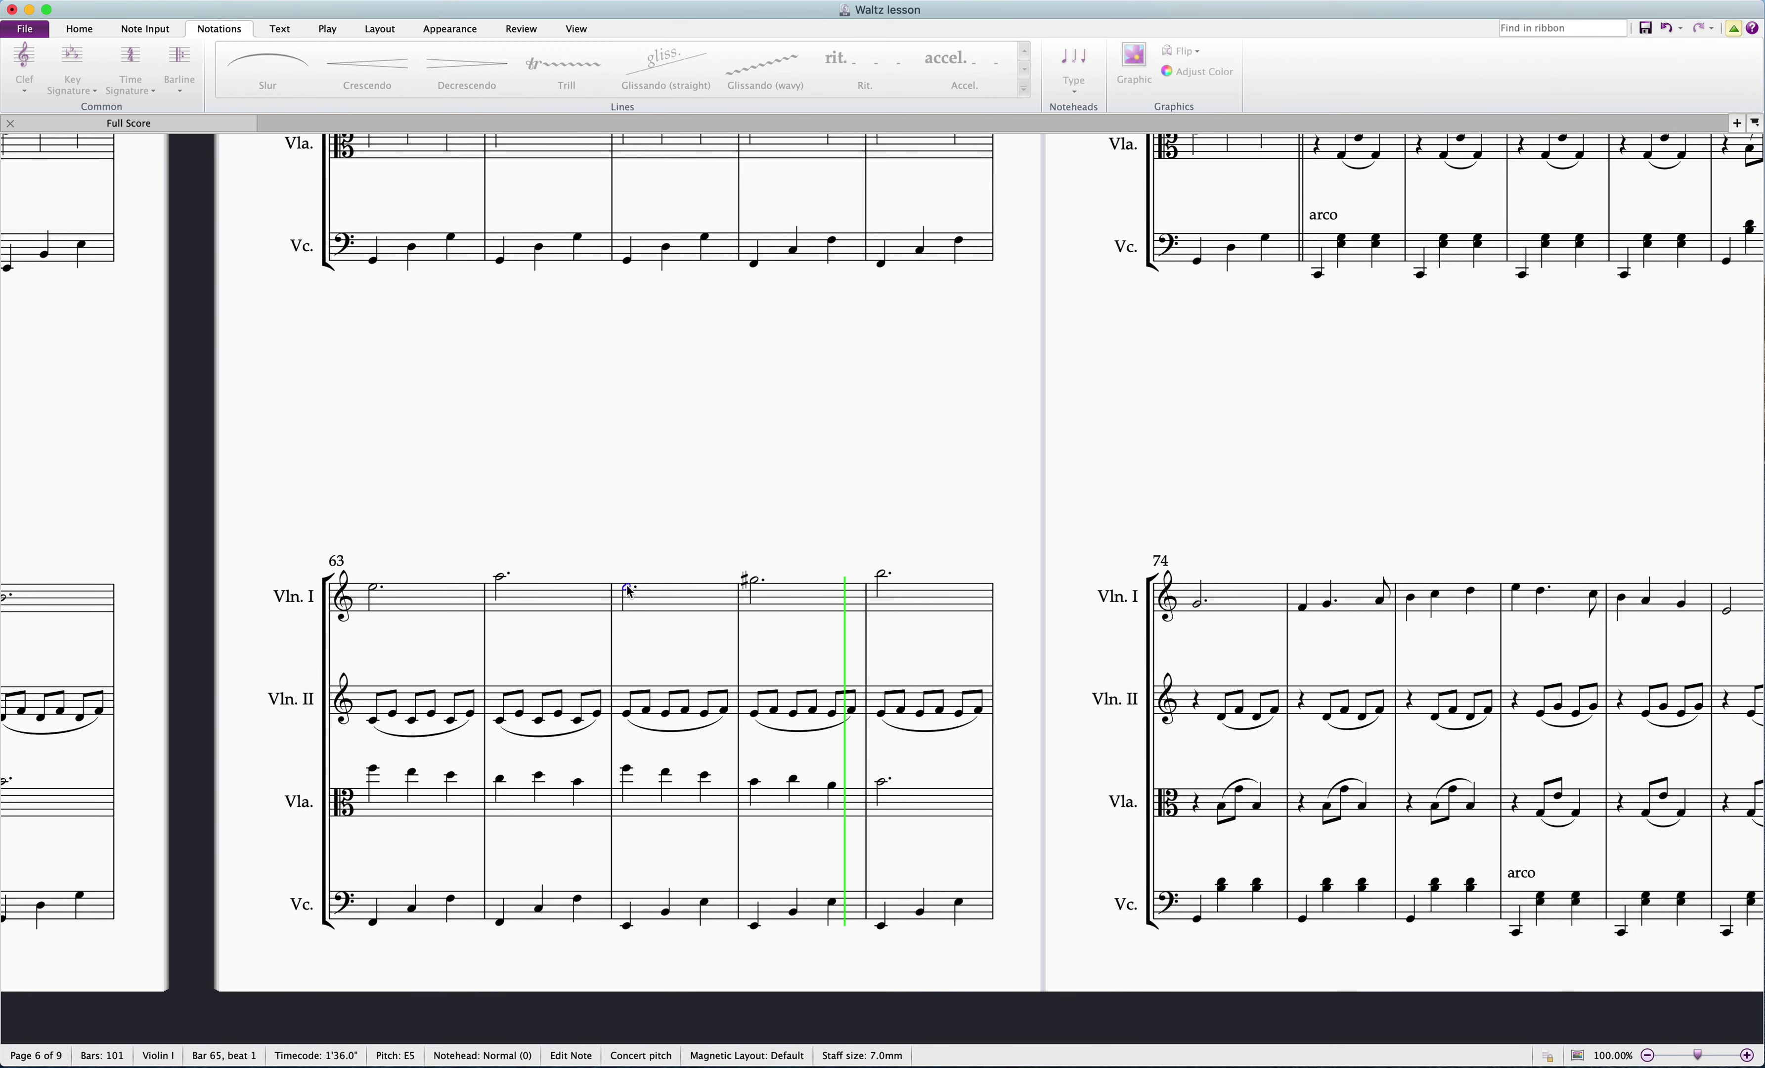
key(Escape)
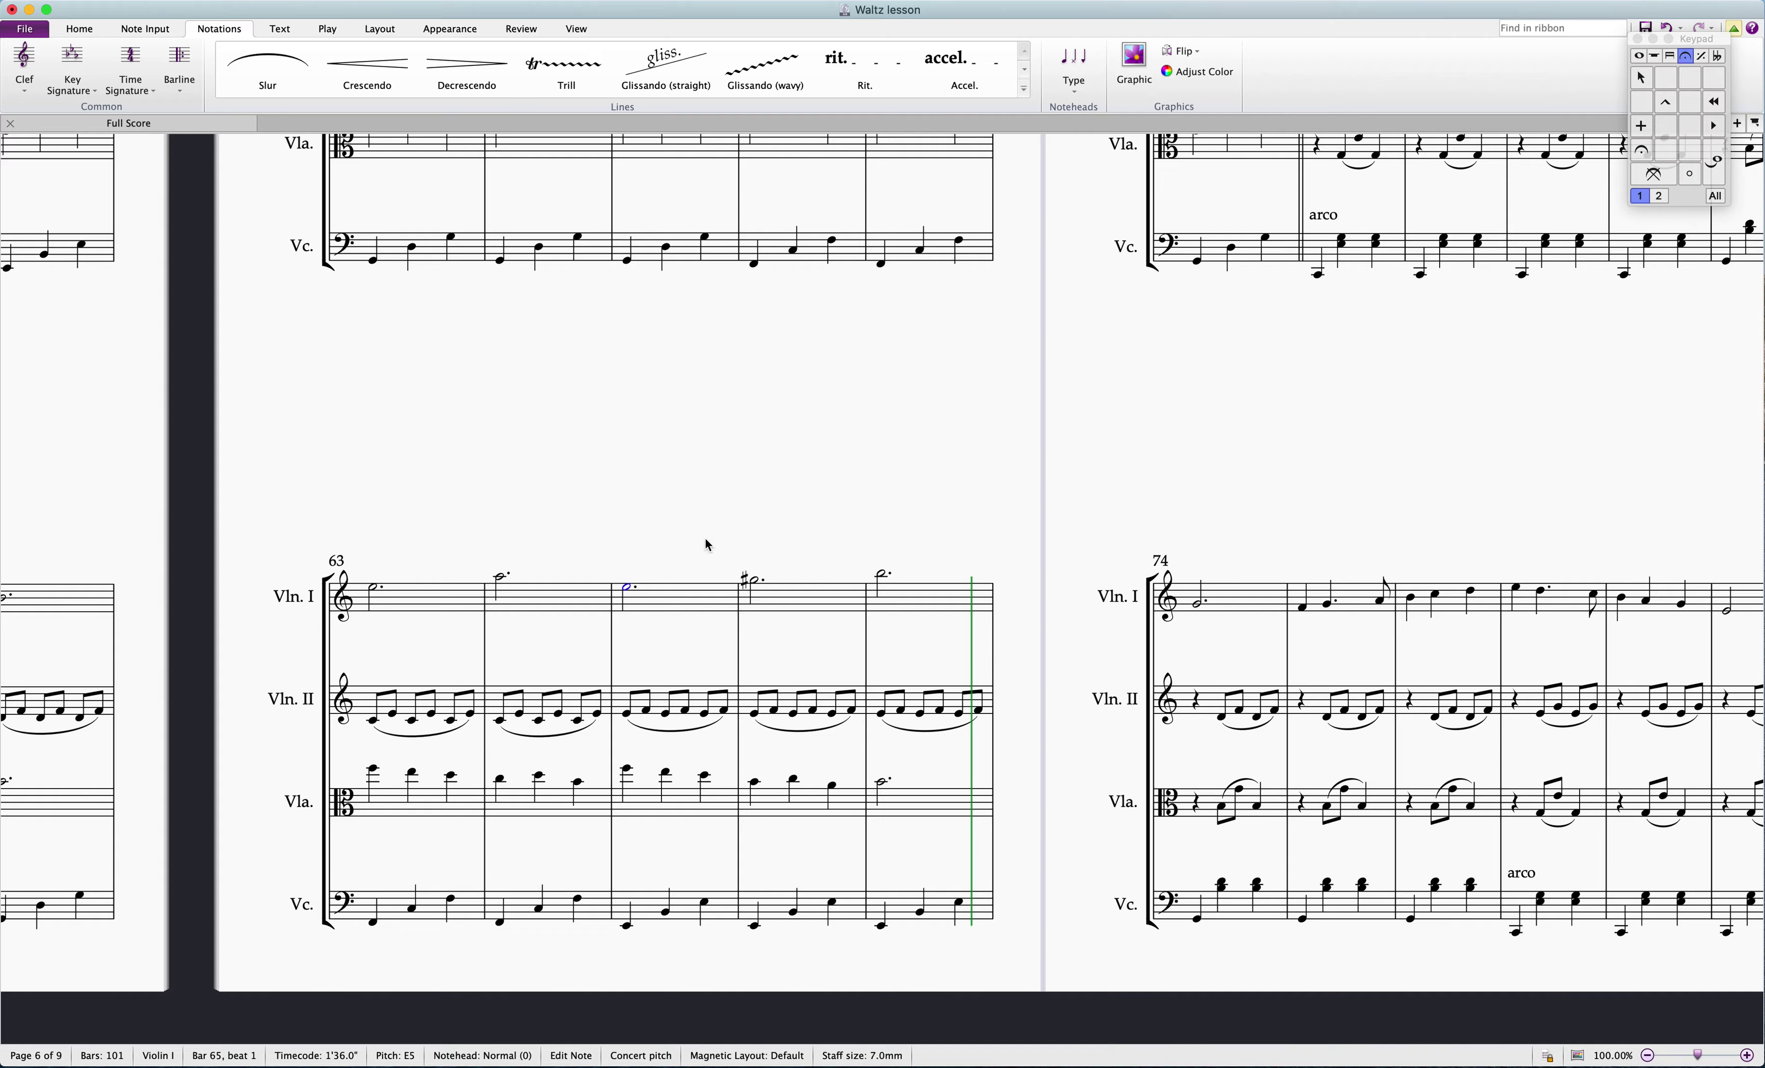
Step: Examine the passage from bar 63 through the double barline after bar 68, and select the cello's first note in bar 68
scroll(1246, 612, up, 5)
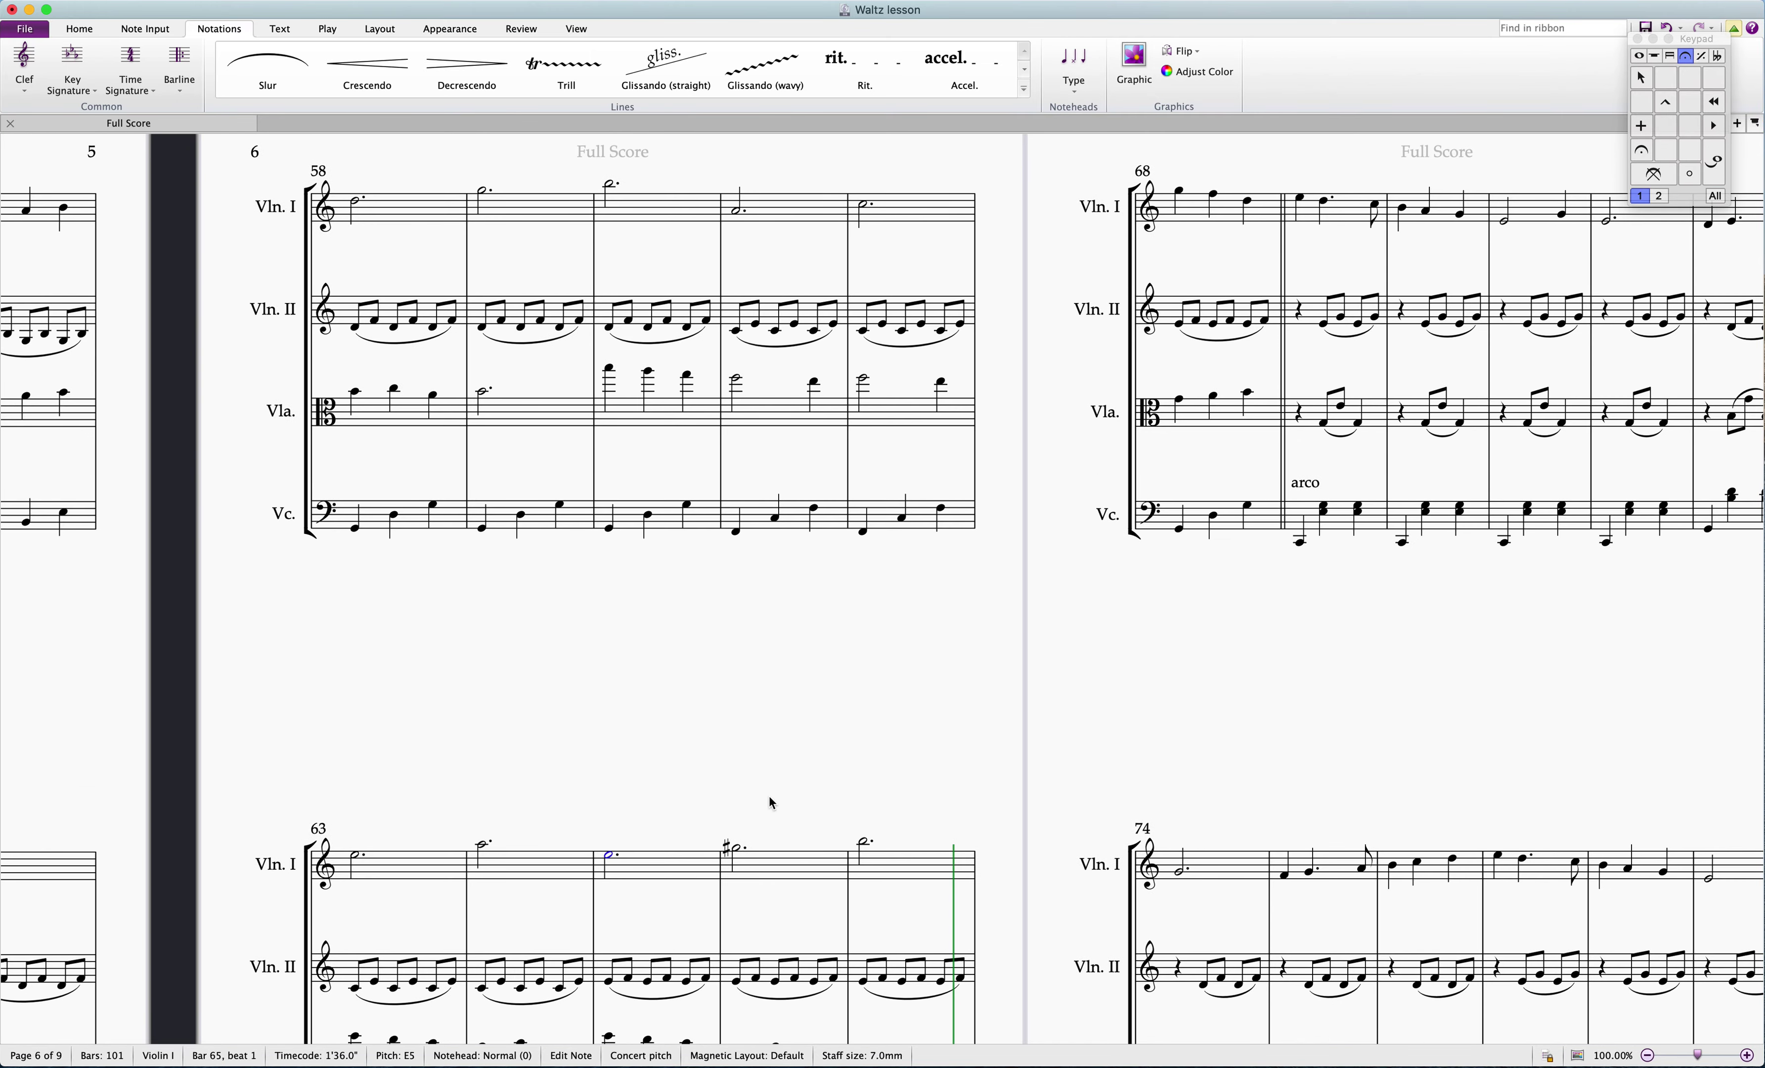
scroll(771, 802, down, 4)
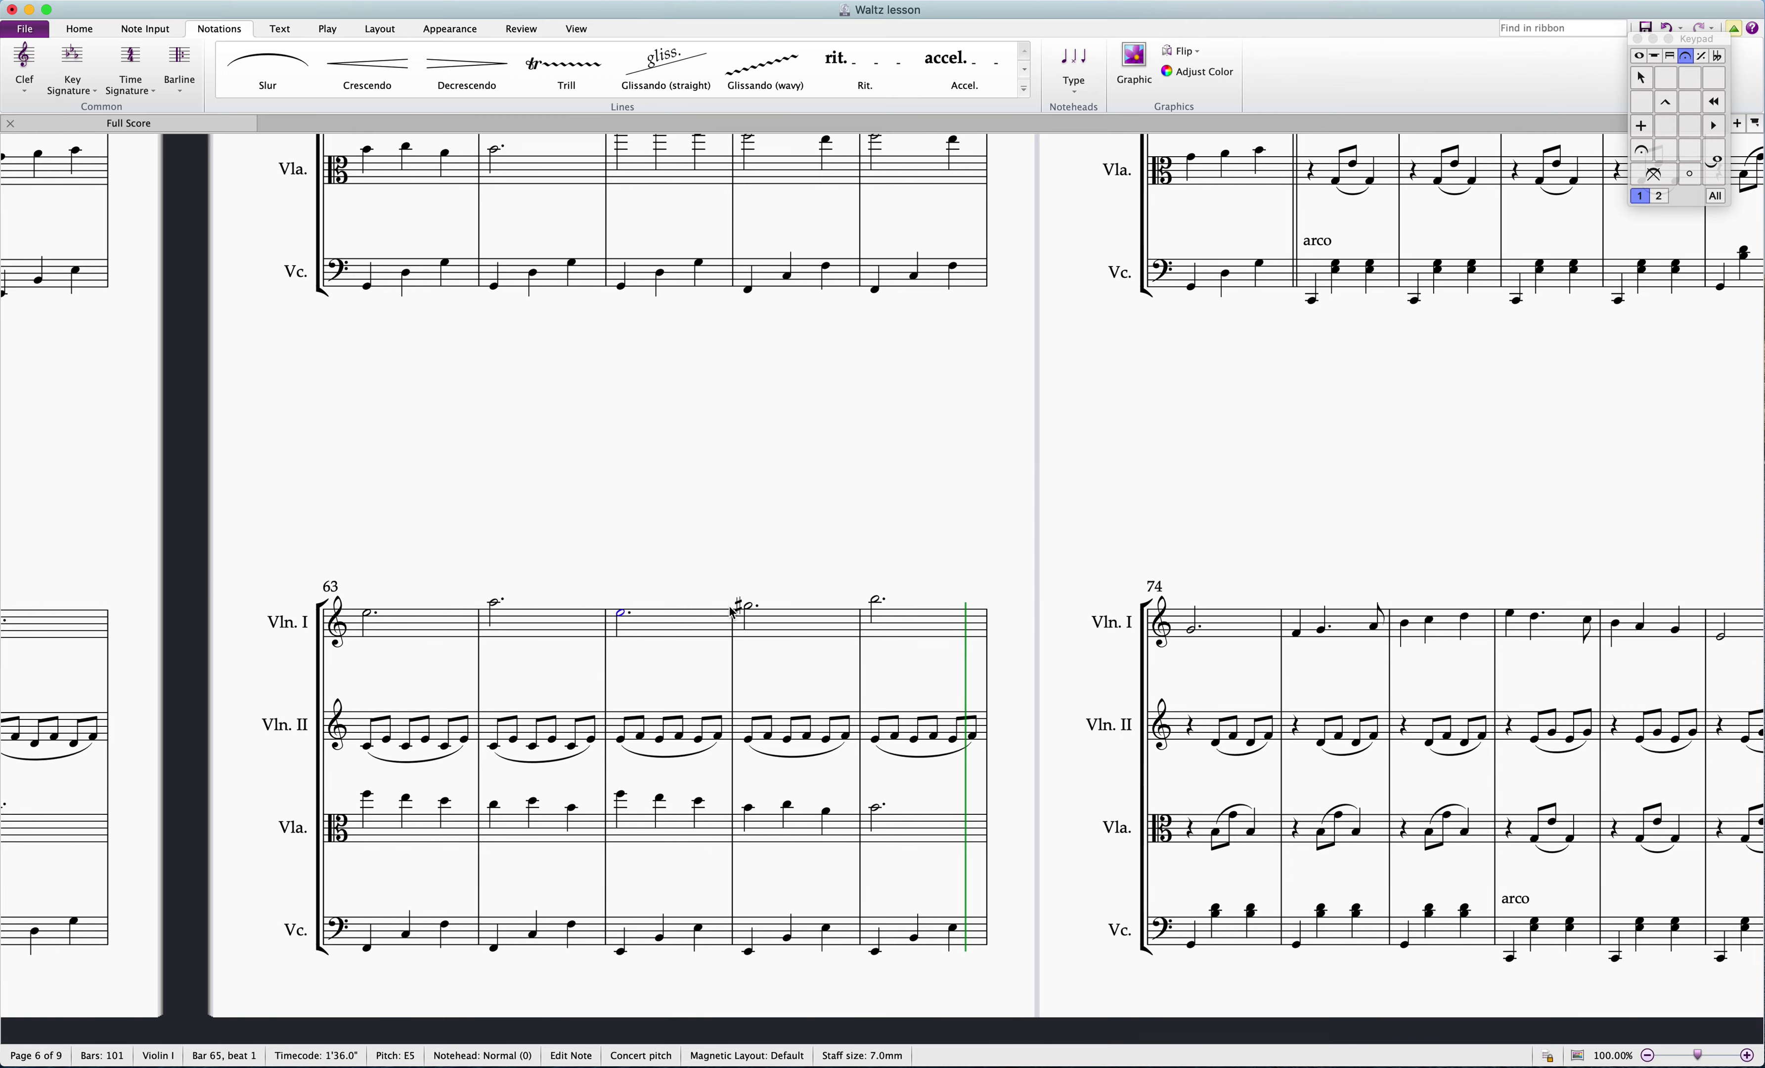
scroll(1162, 563, up, 6)
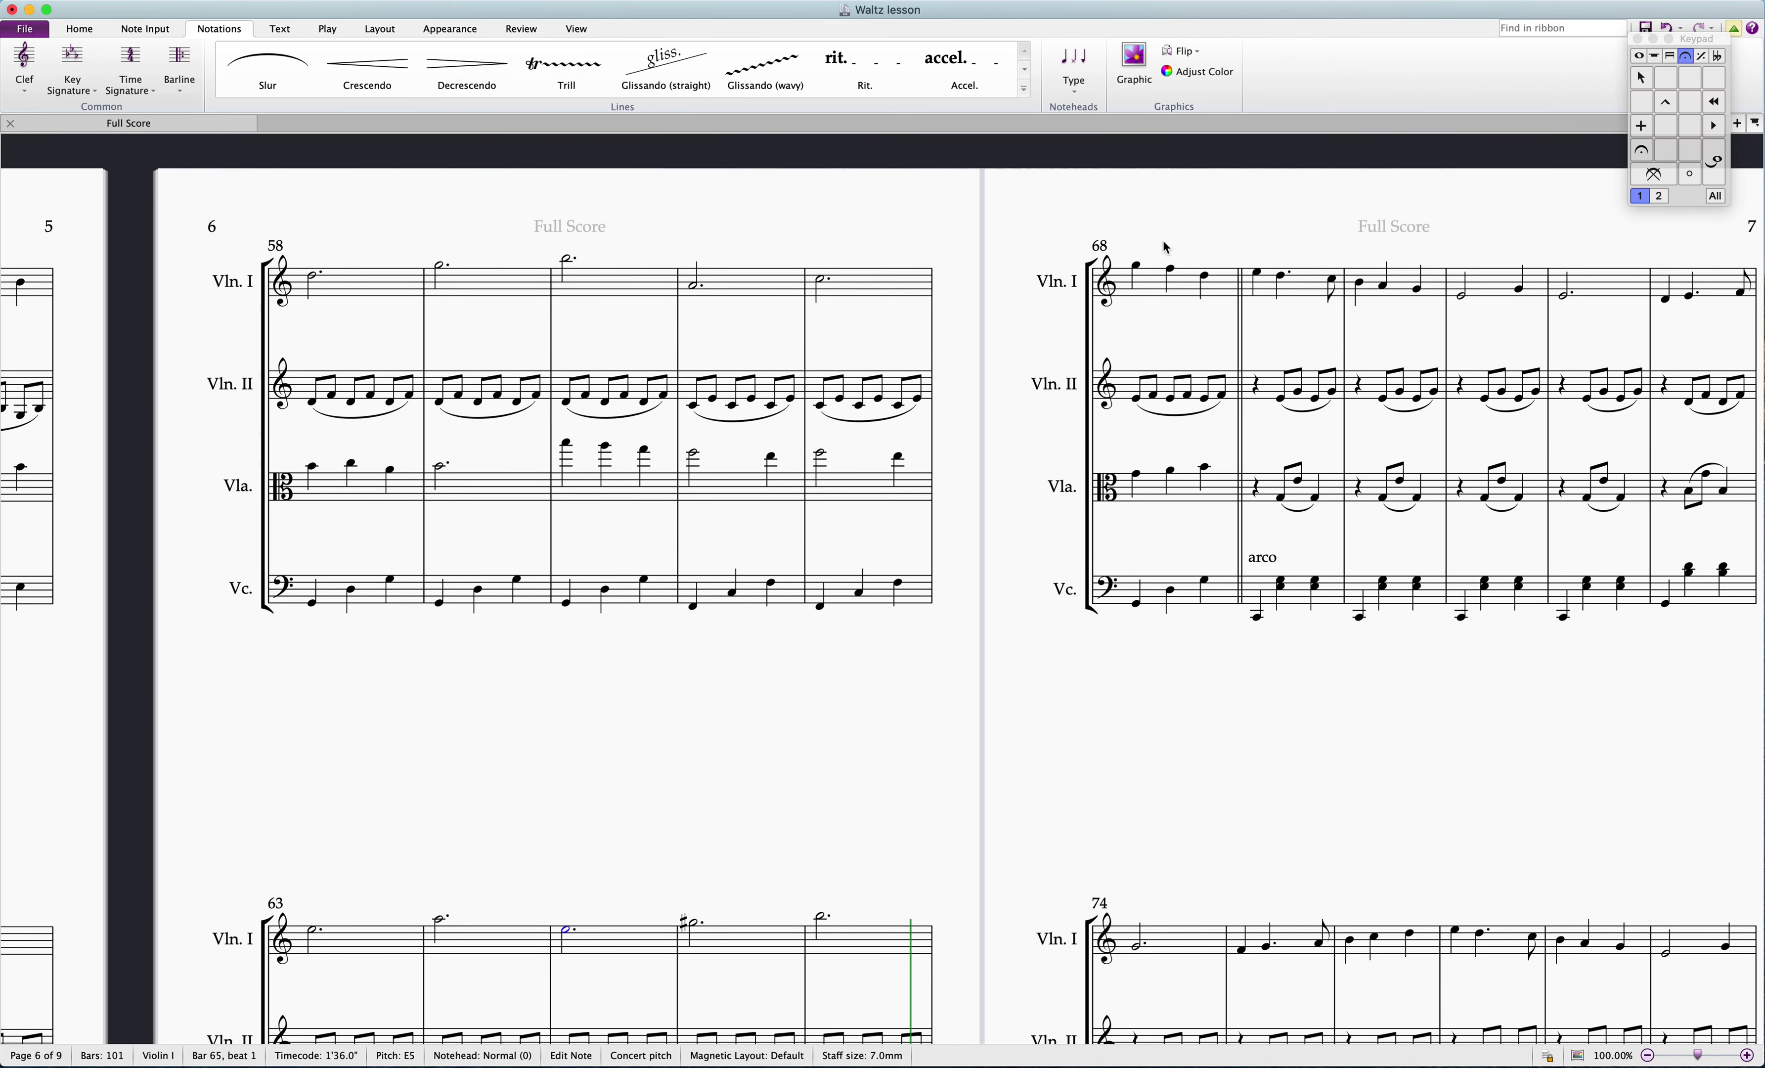
scroll(1175, 657, down, 2)
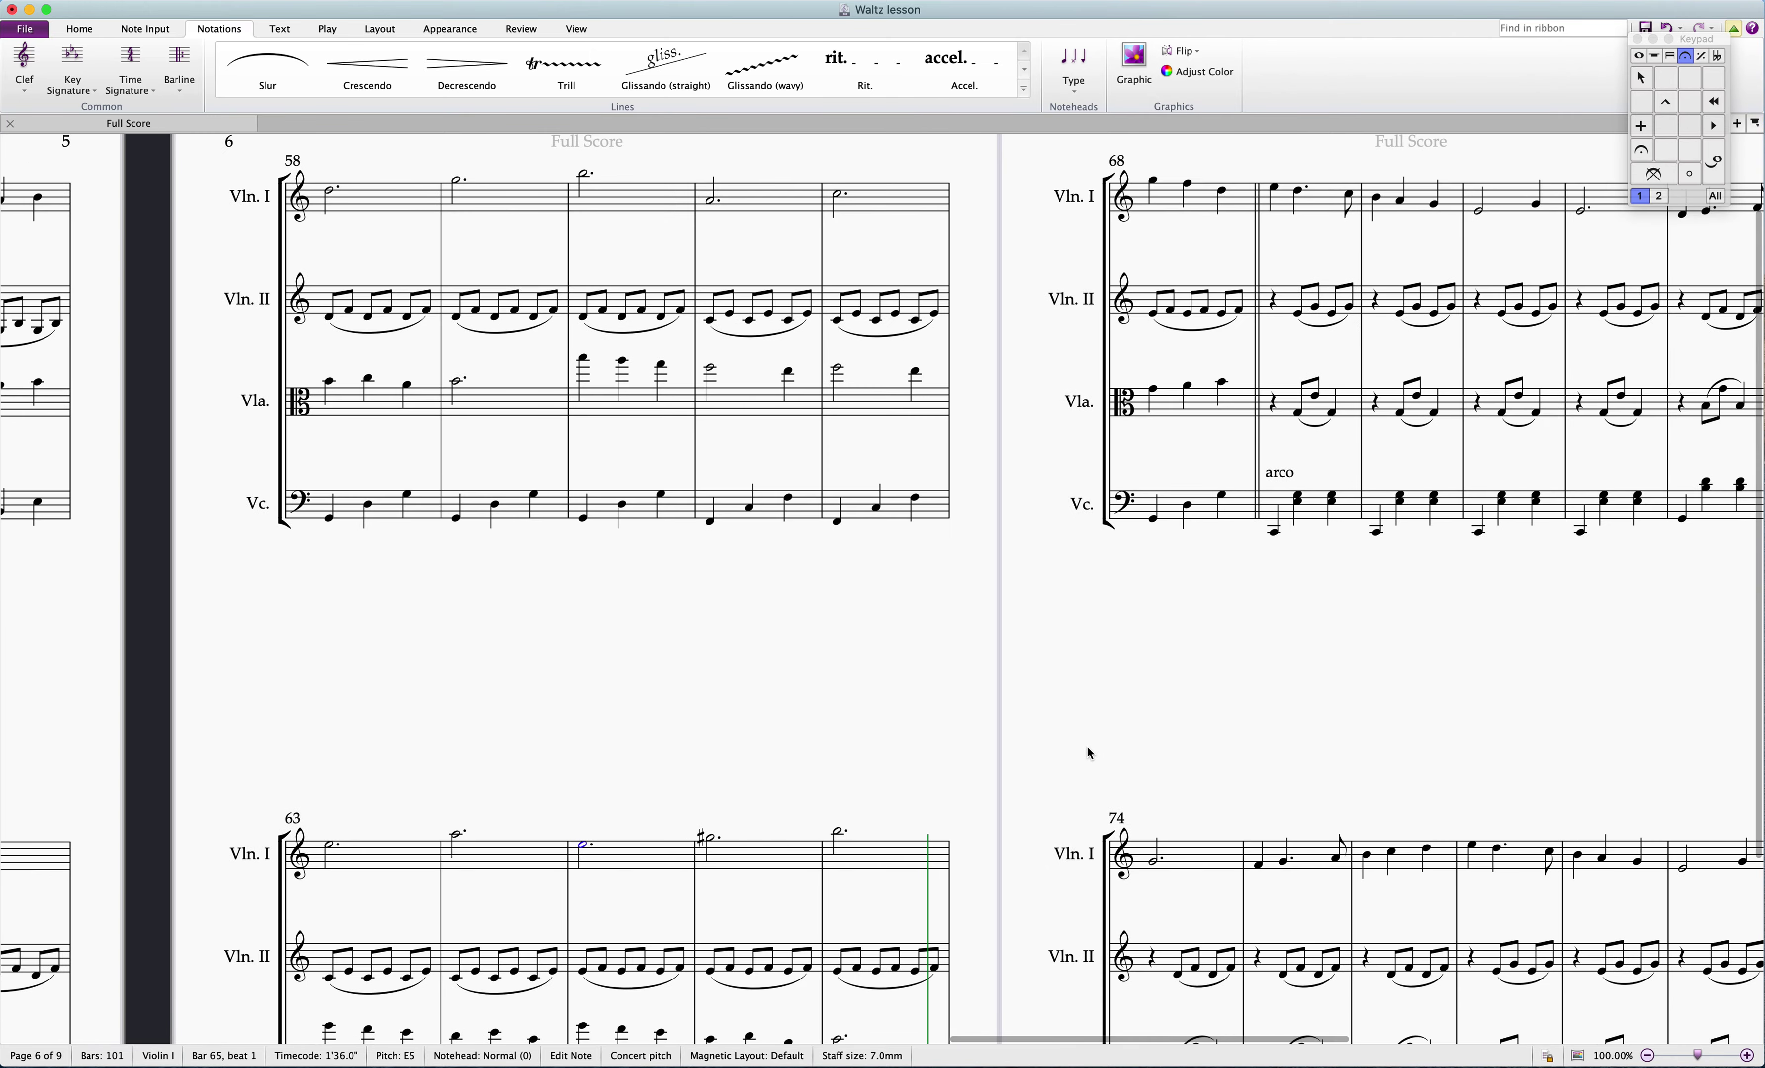
scroll(1090, 744, down, 3)
drag(1110, 641, 1088, 697)
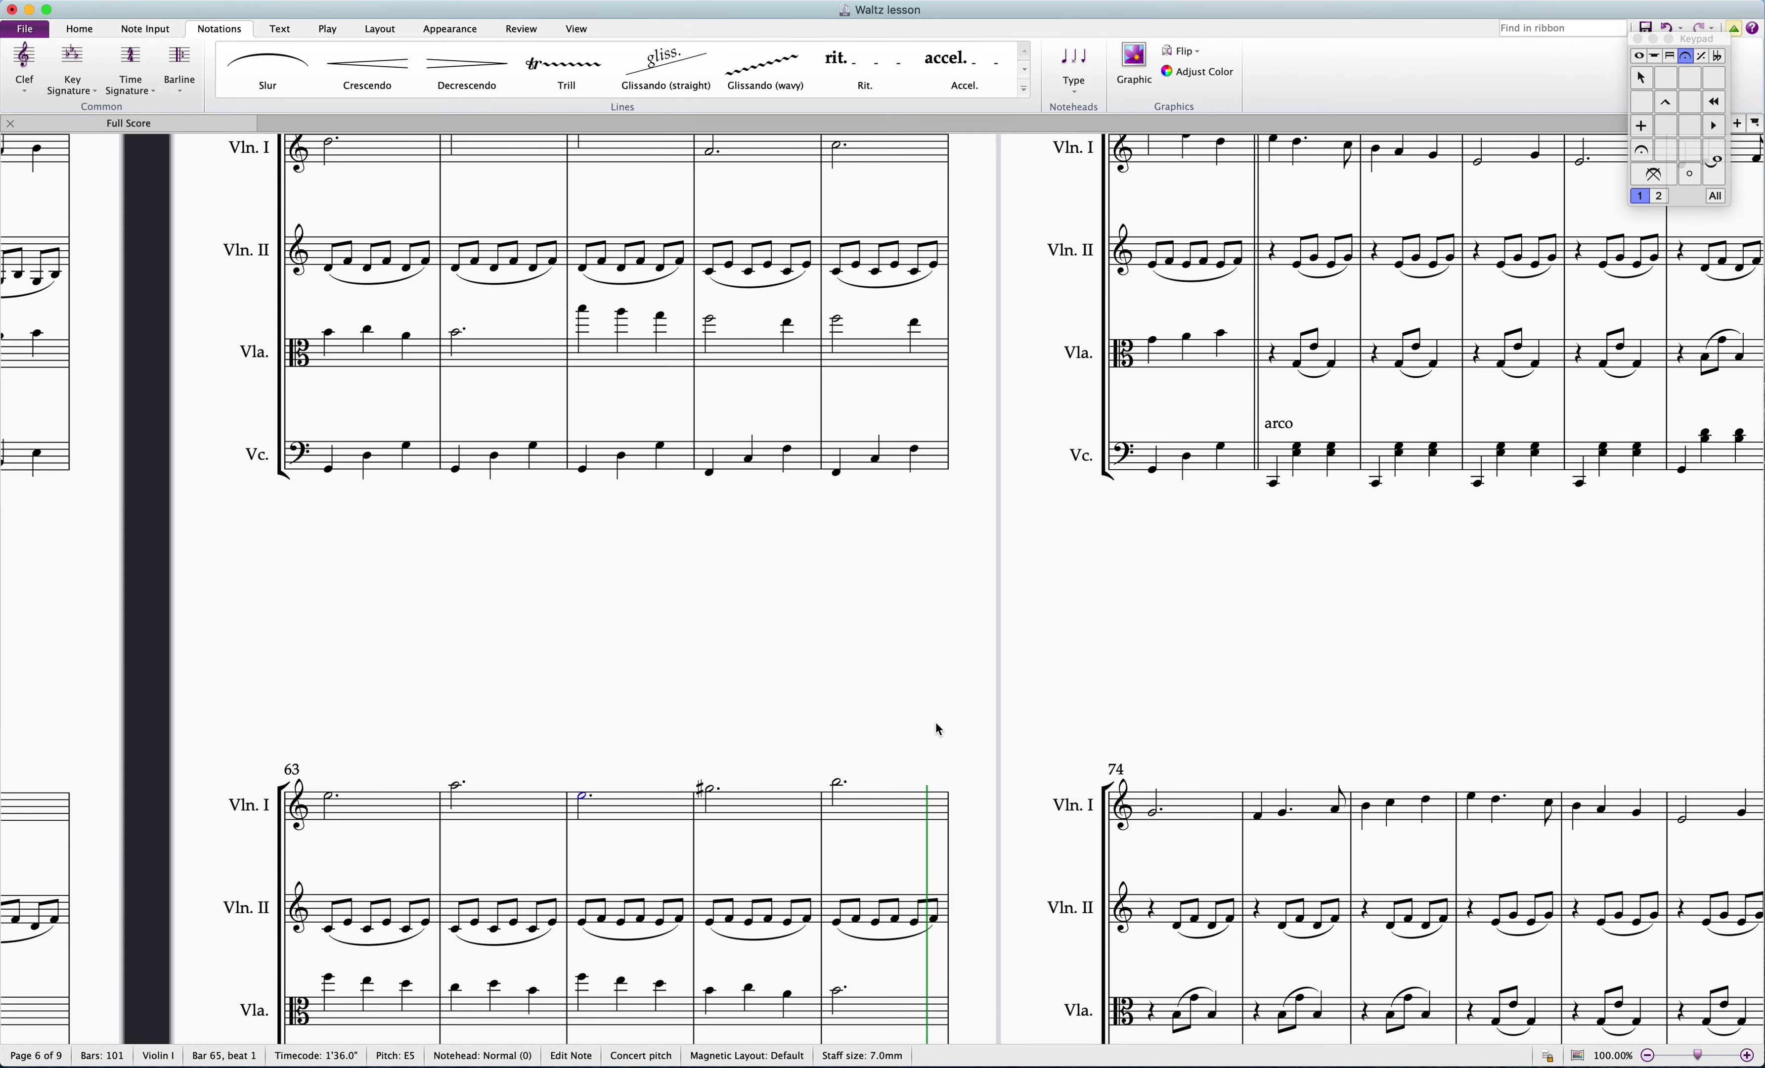
drag(938, 729, 965, 595)
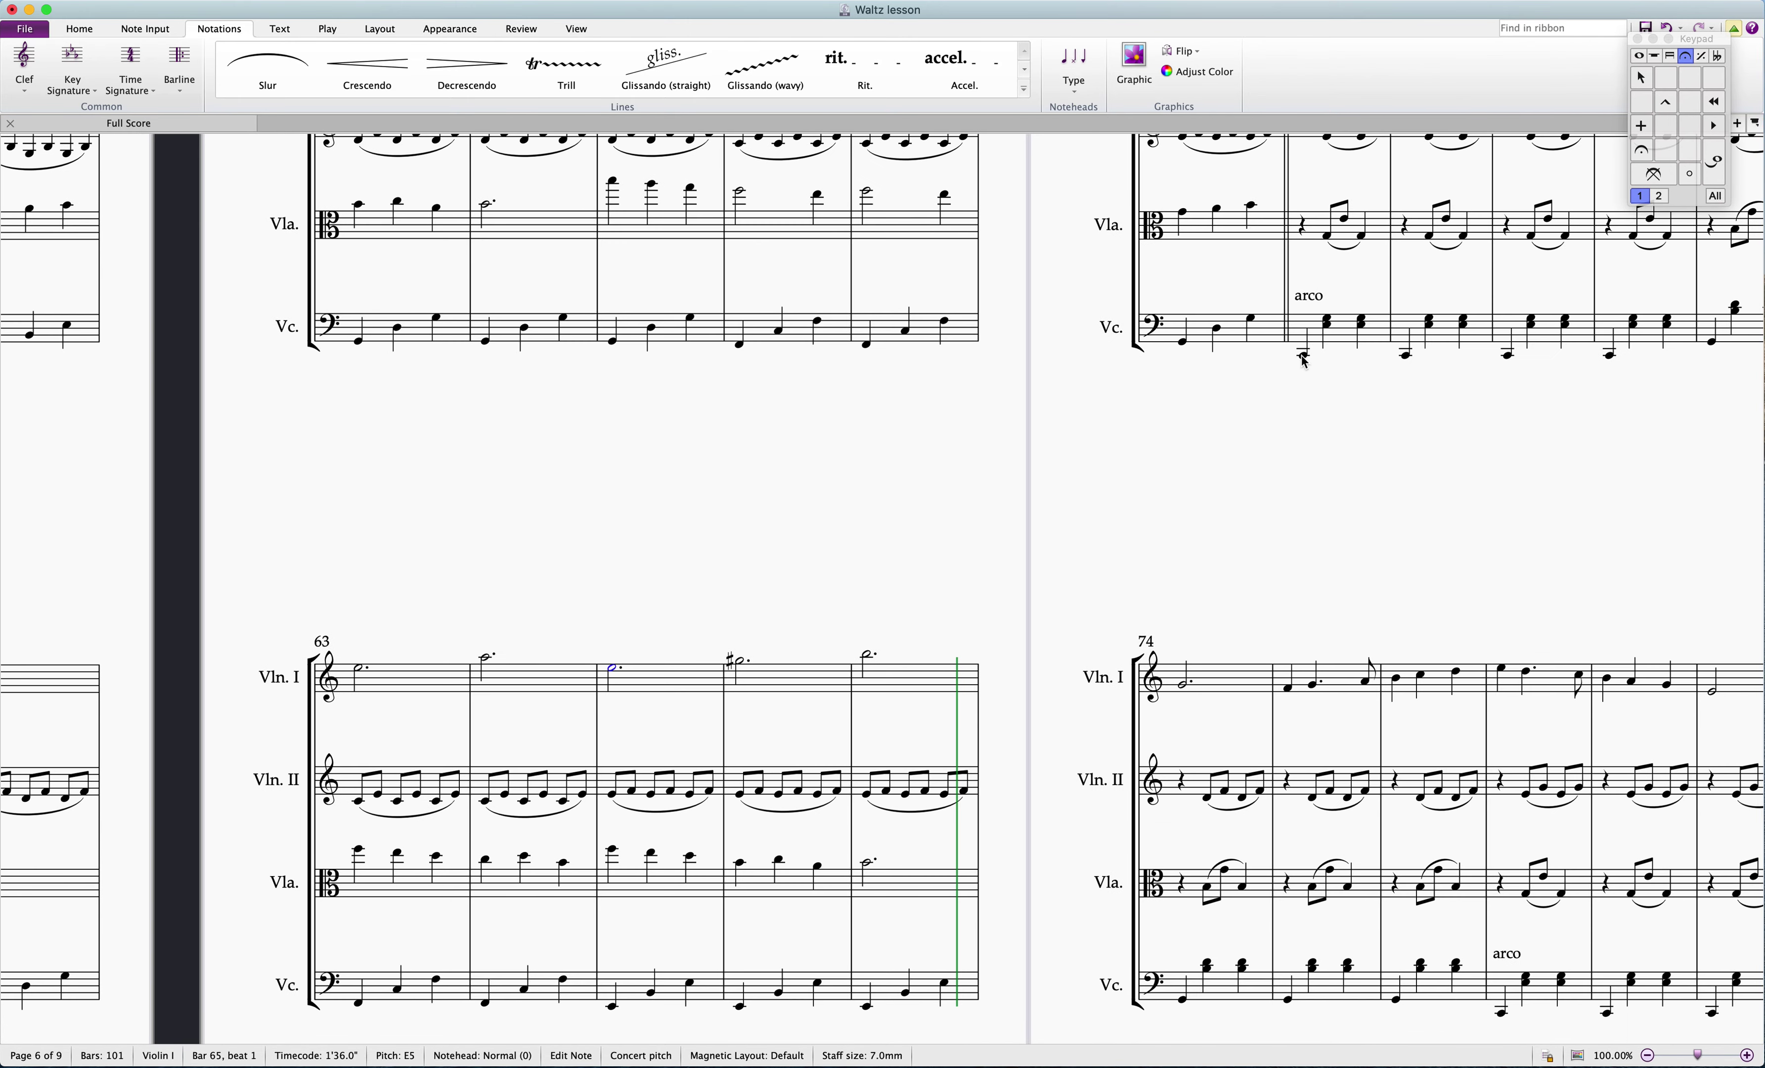
click(1183, 345)
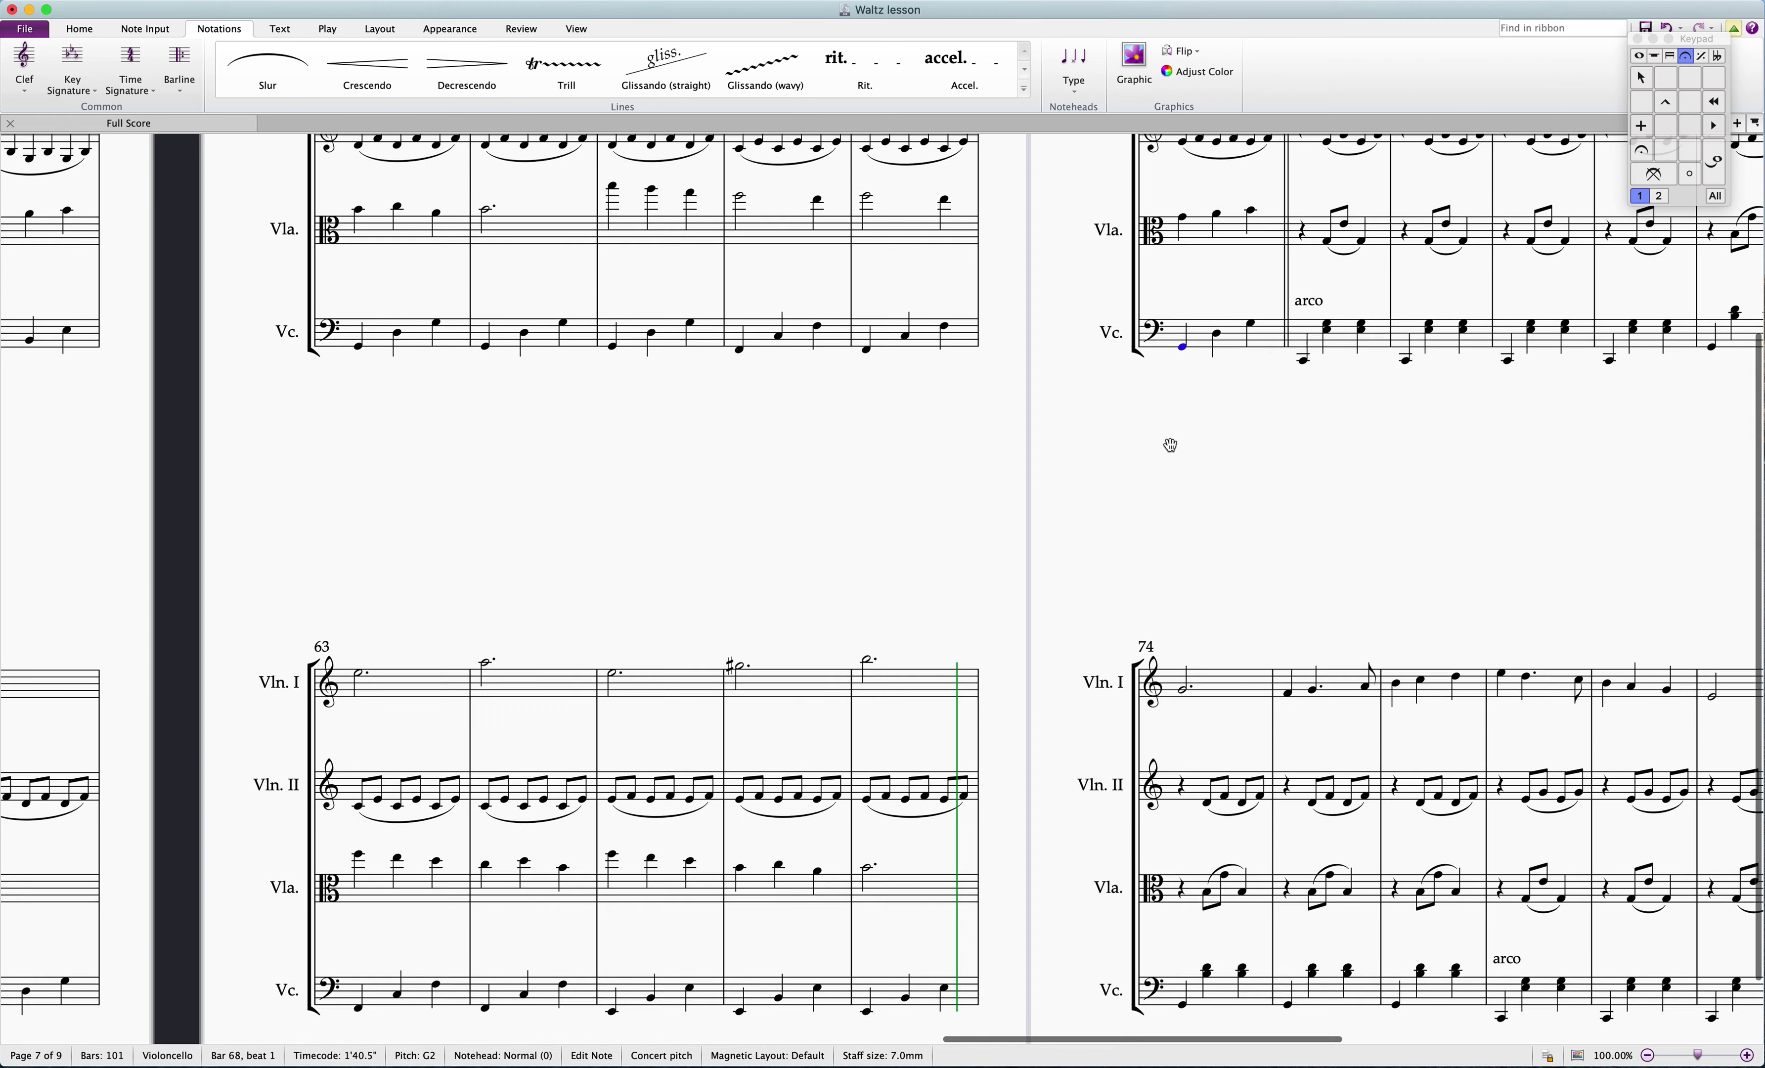
drag(1165, 445, 1178, 678)
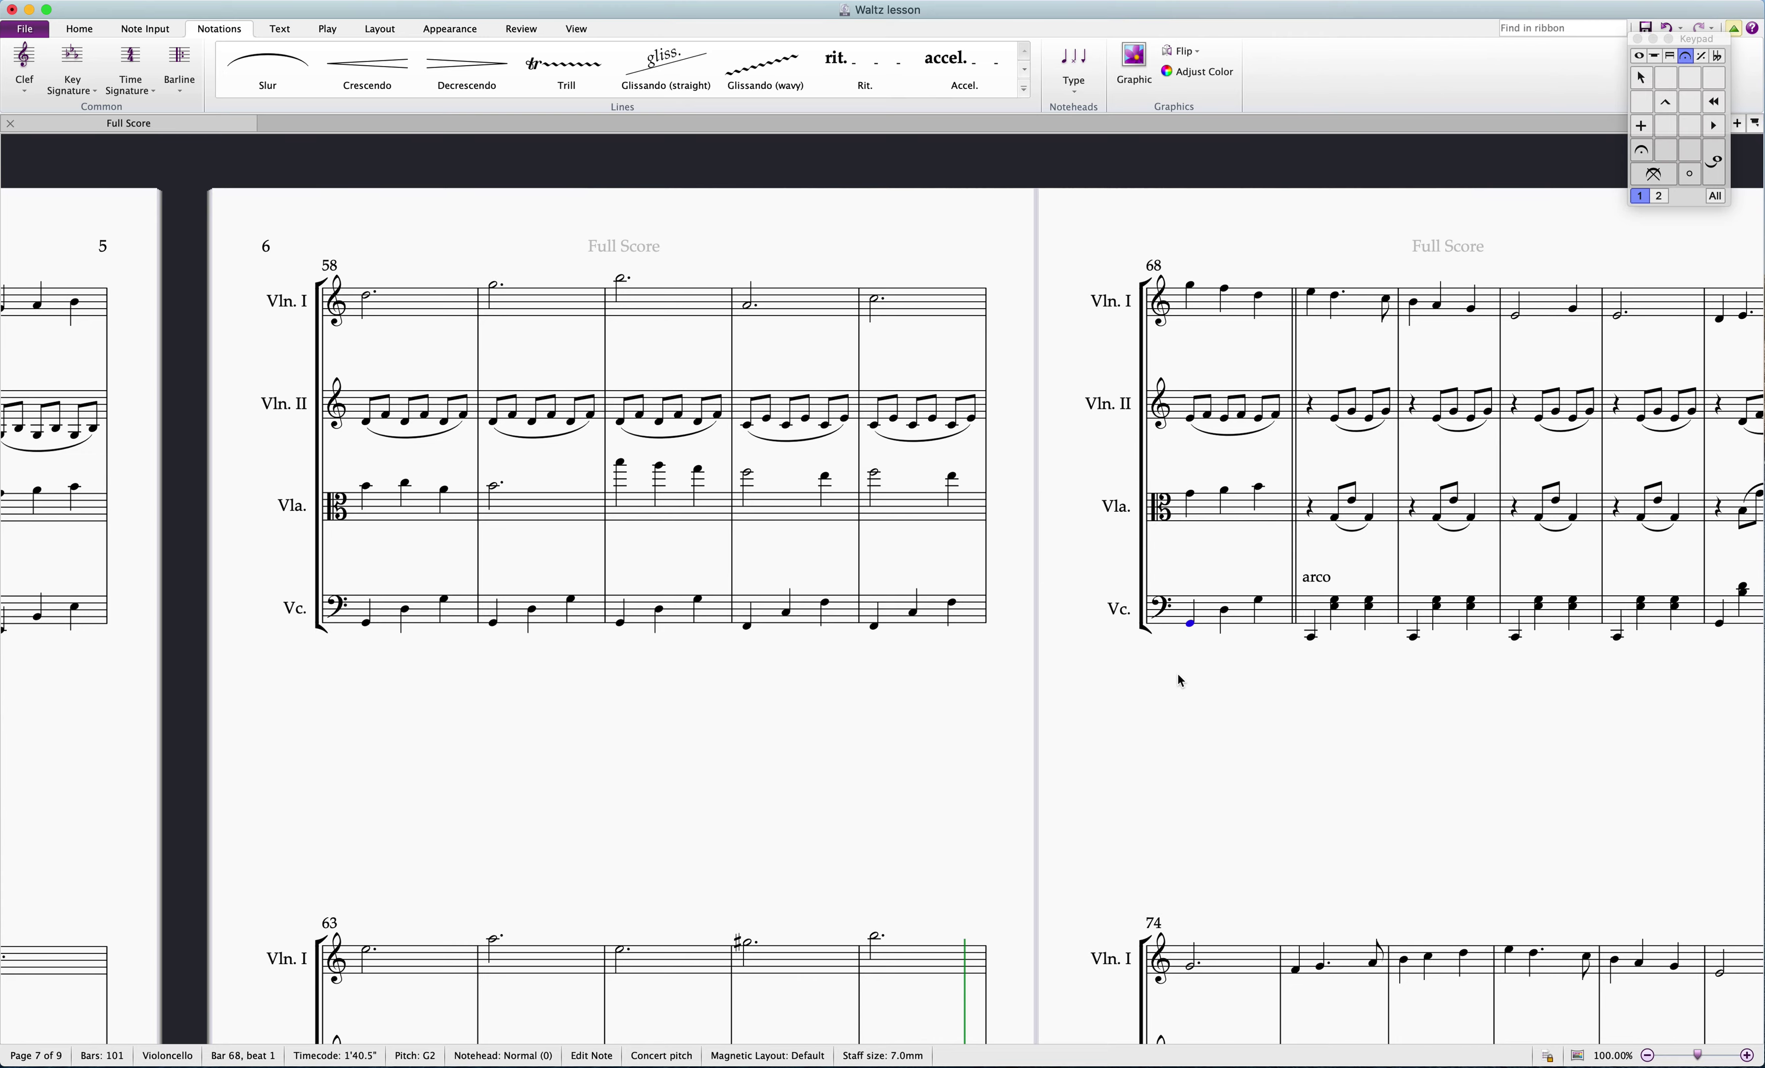
Step: Select the first violin's G-sharp in bar 66 and compare the harmony there with bars 68 and 69
scroll(984, 719, down, 5)
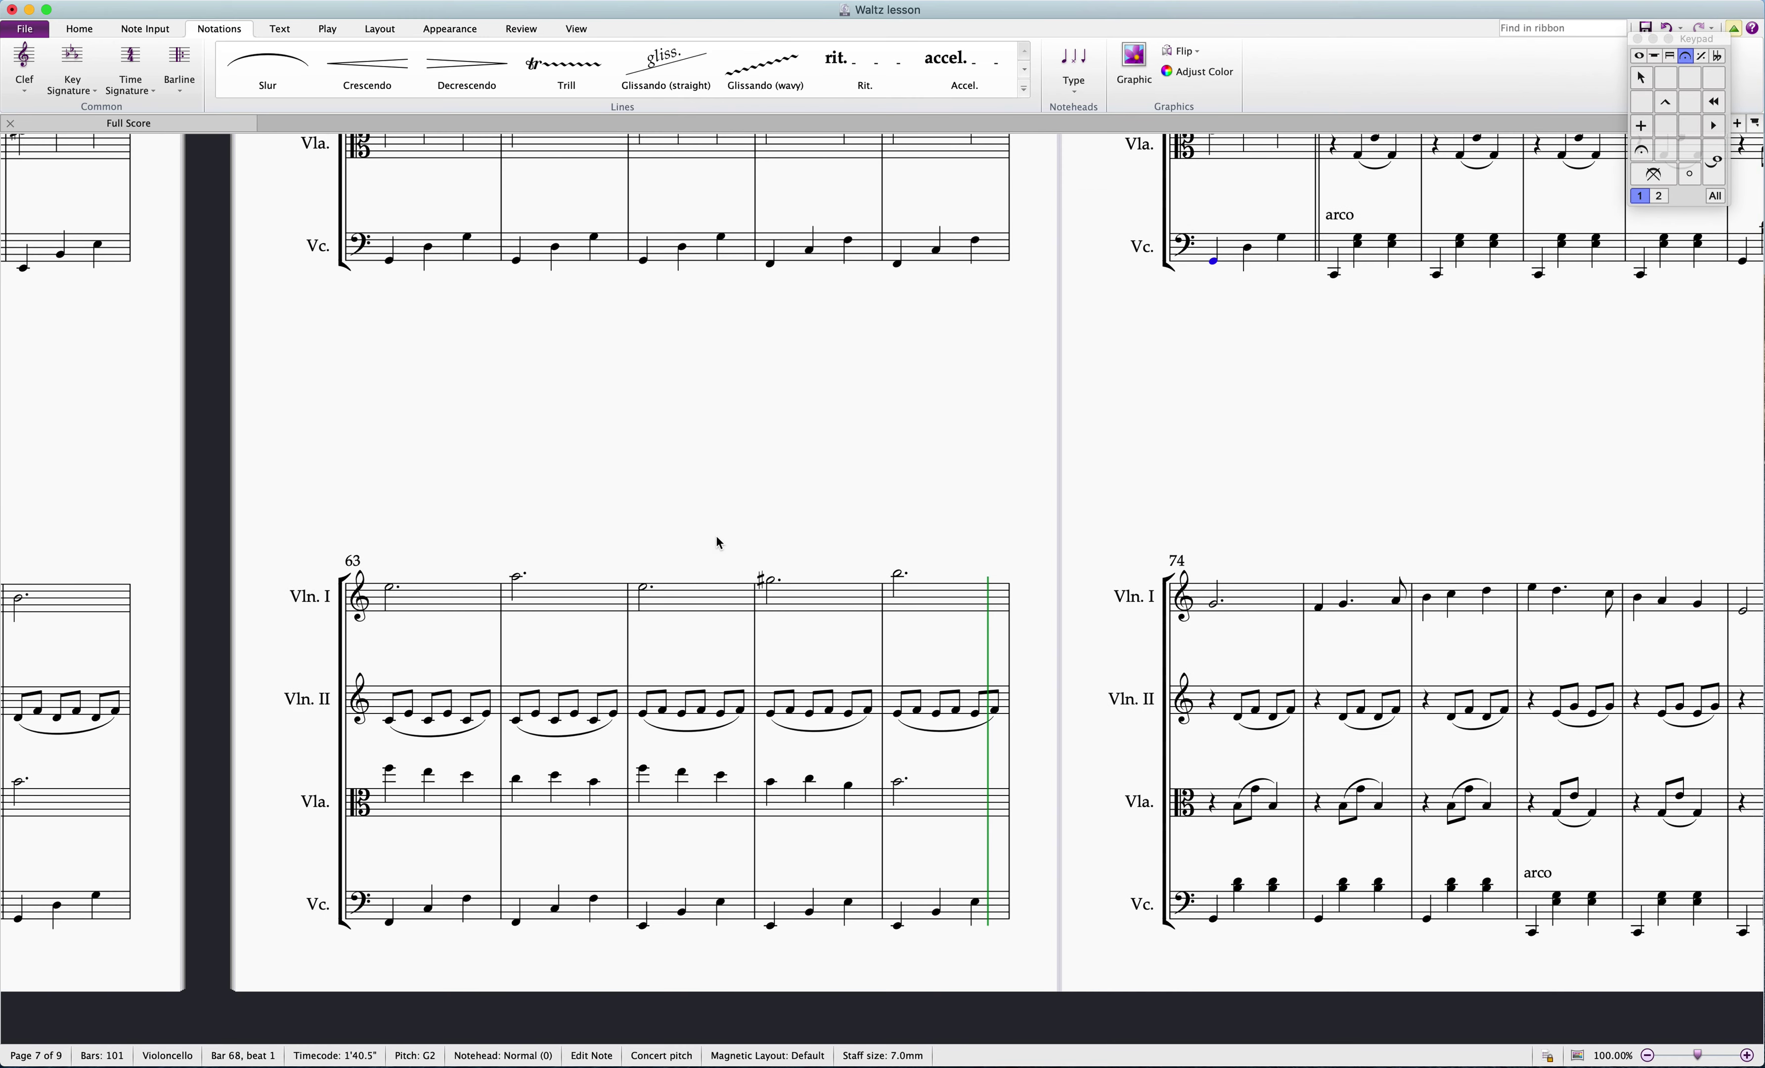
drag(777, 984, 993, 678)
drag(1037, 299, 909, 343)
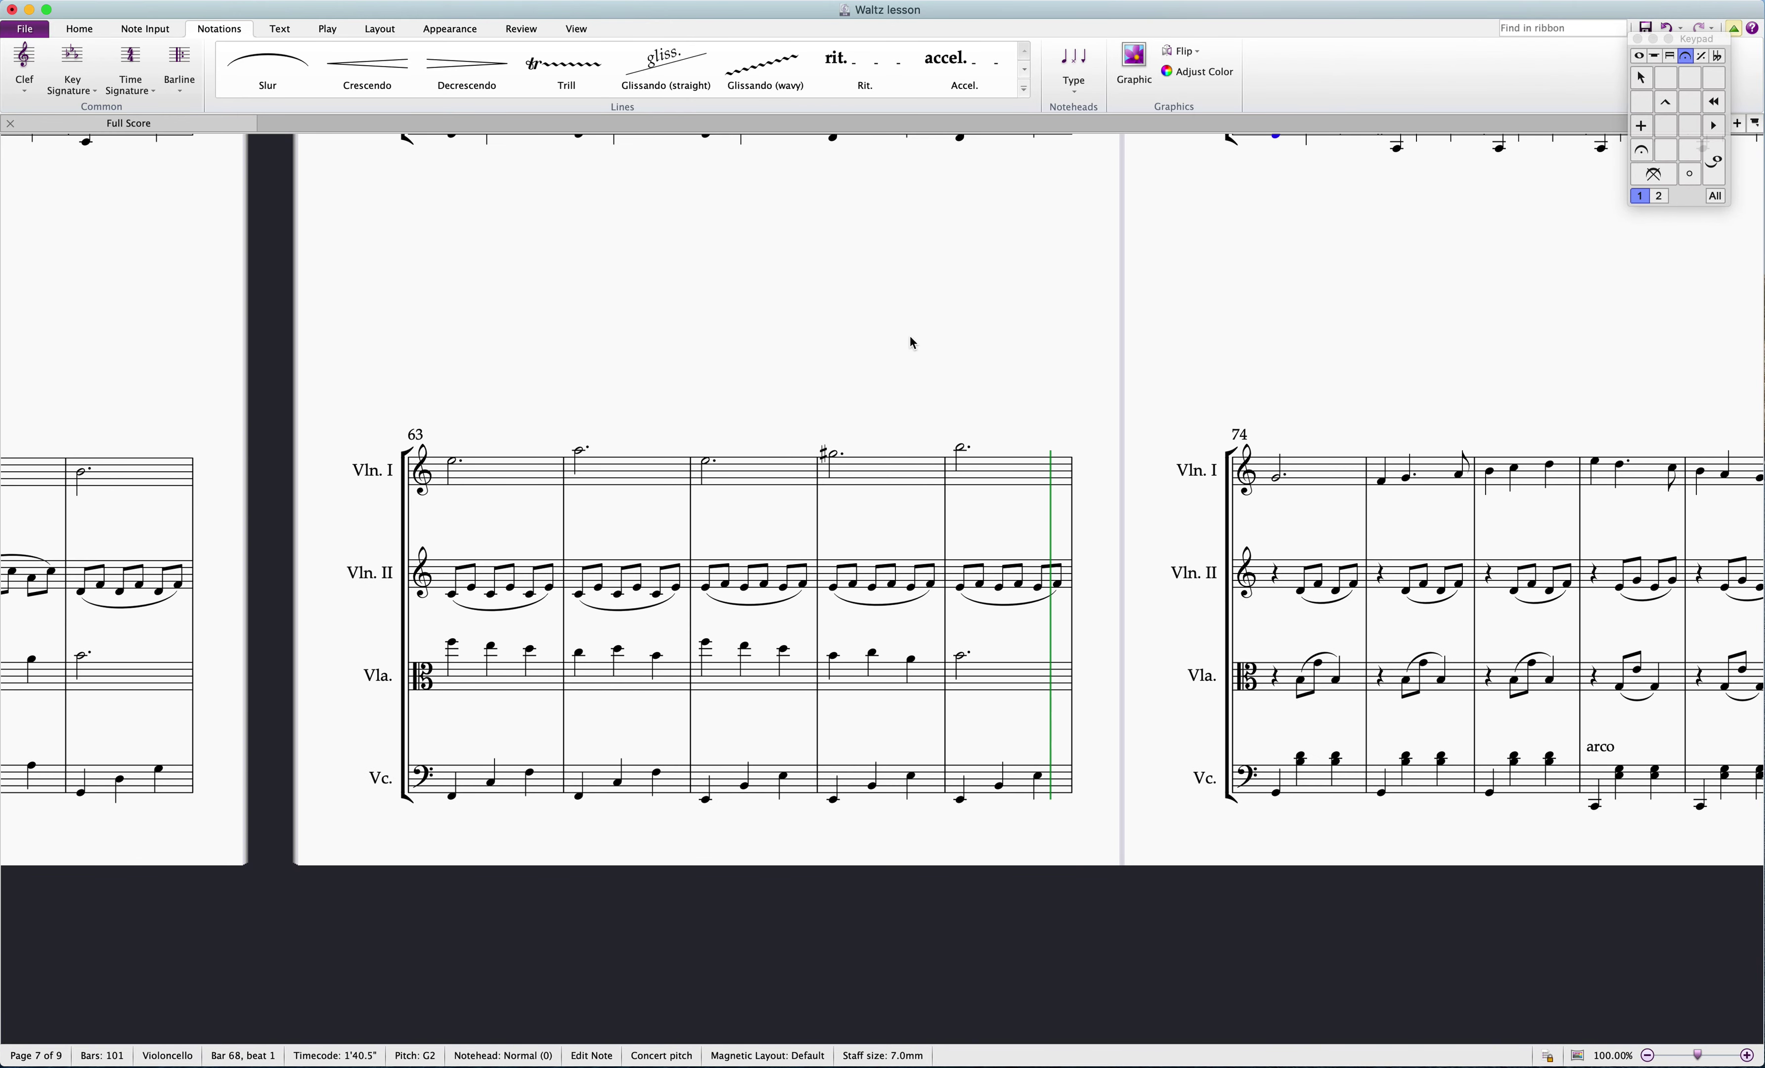
click(824, 456)
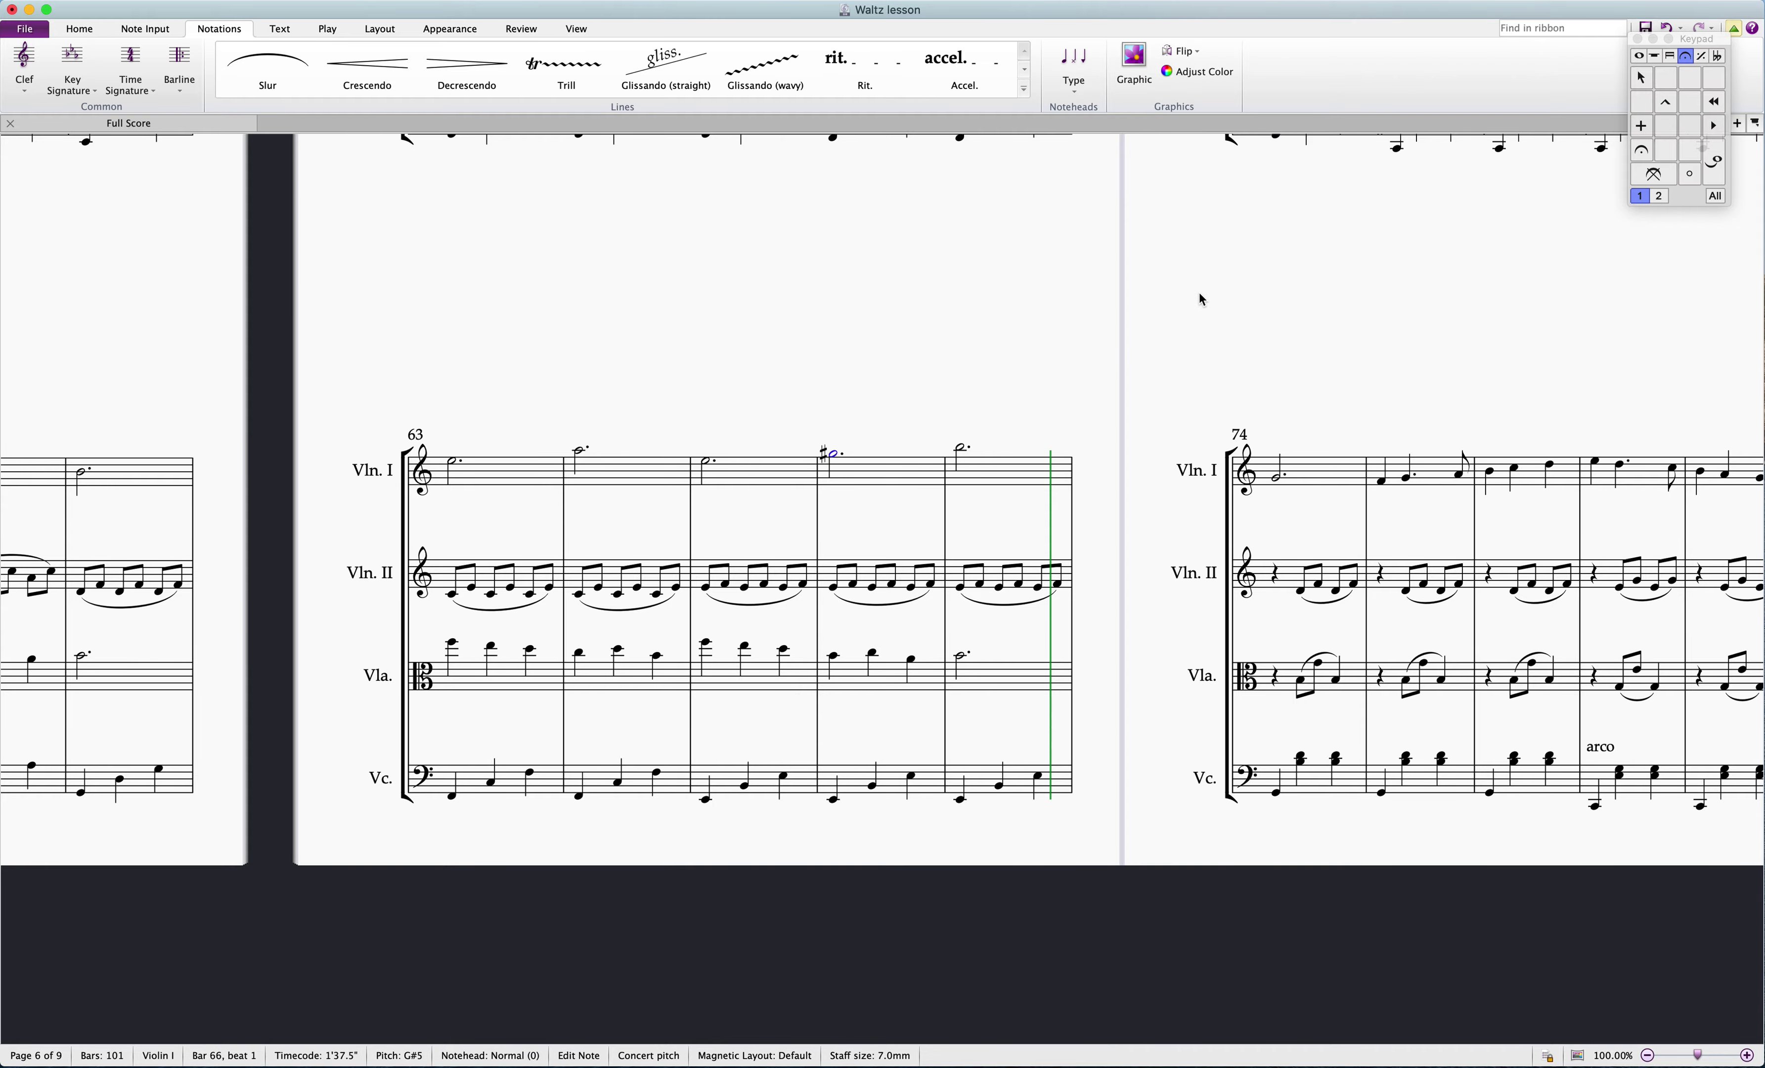
drag(1208, 266, 1139, 678)
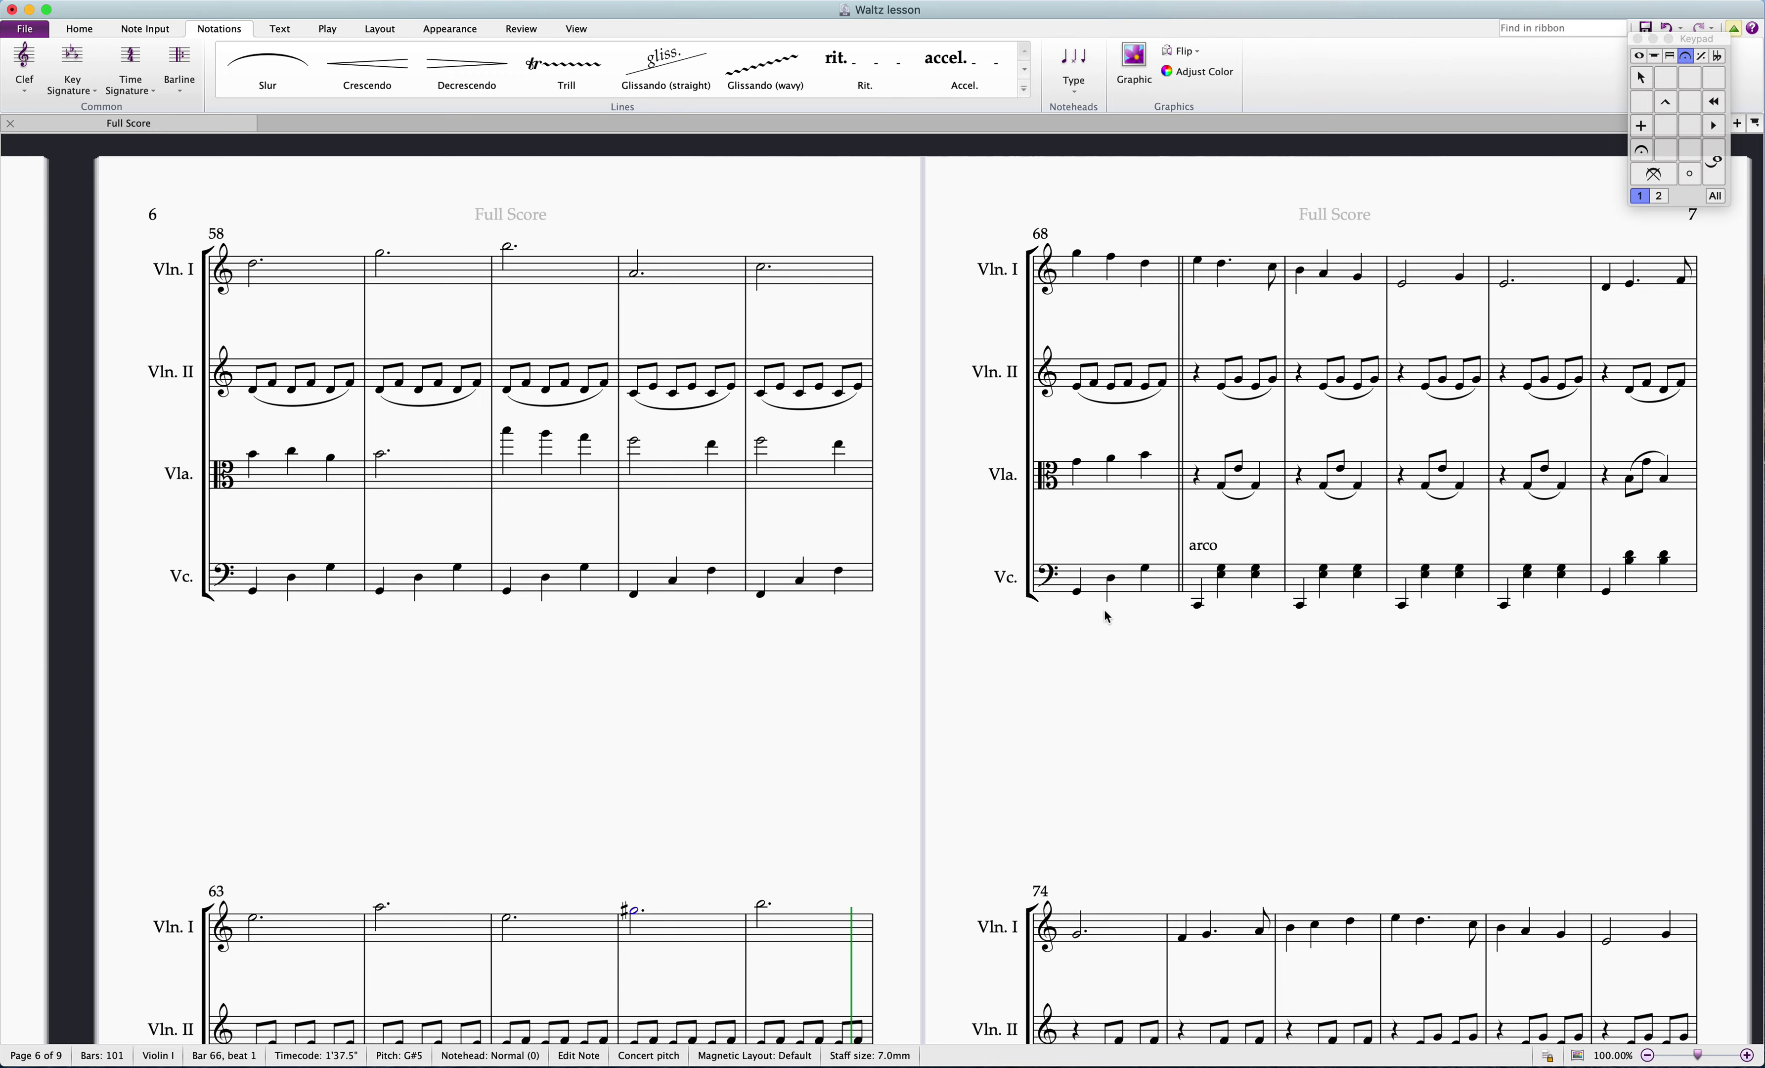
drag(1111, 721, 1183, 493)
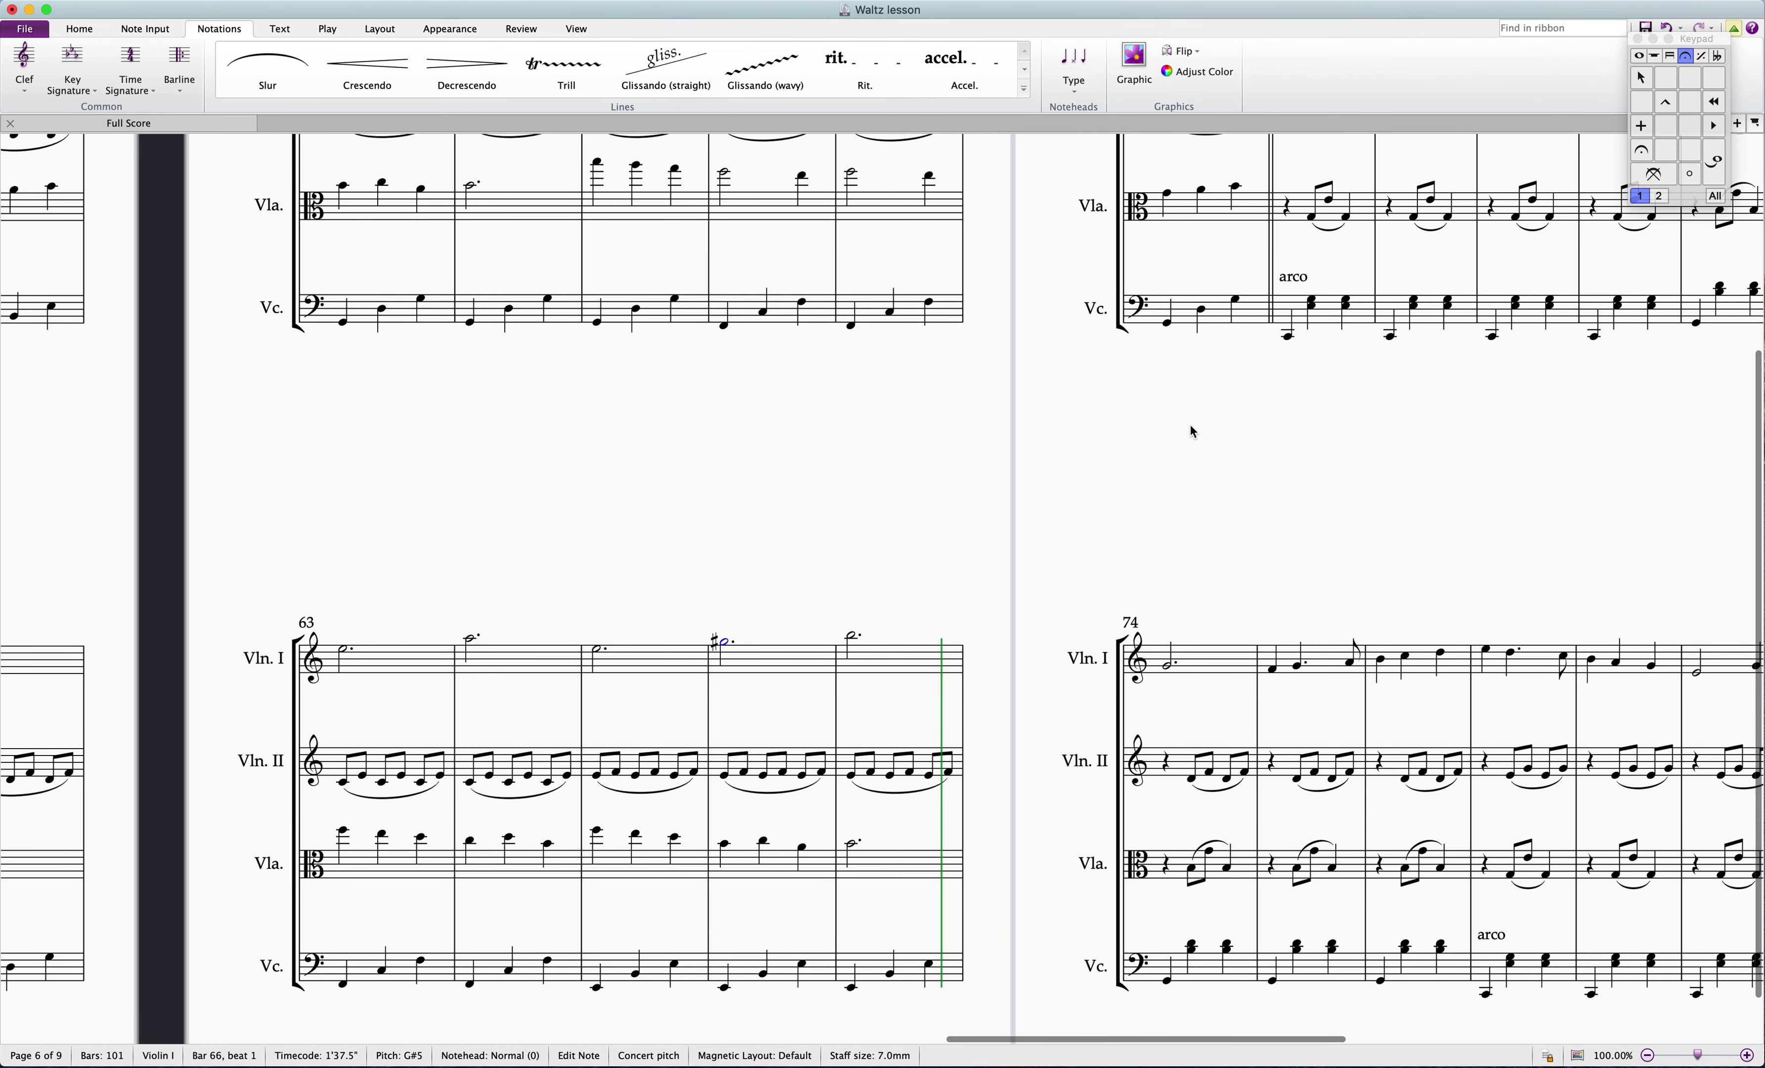
Step: Play the score from the first violin's note in bar 65 across the double barline and stop in bar 69
click(600, 651)
key(p)
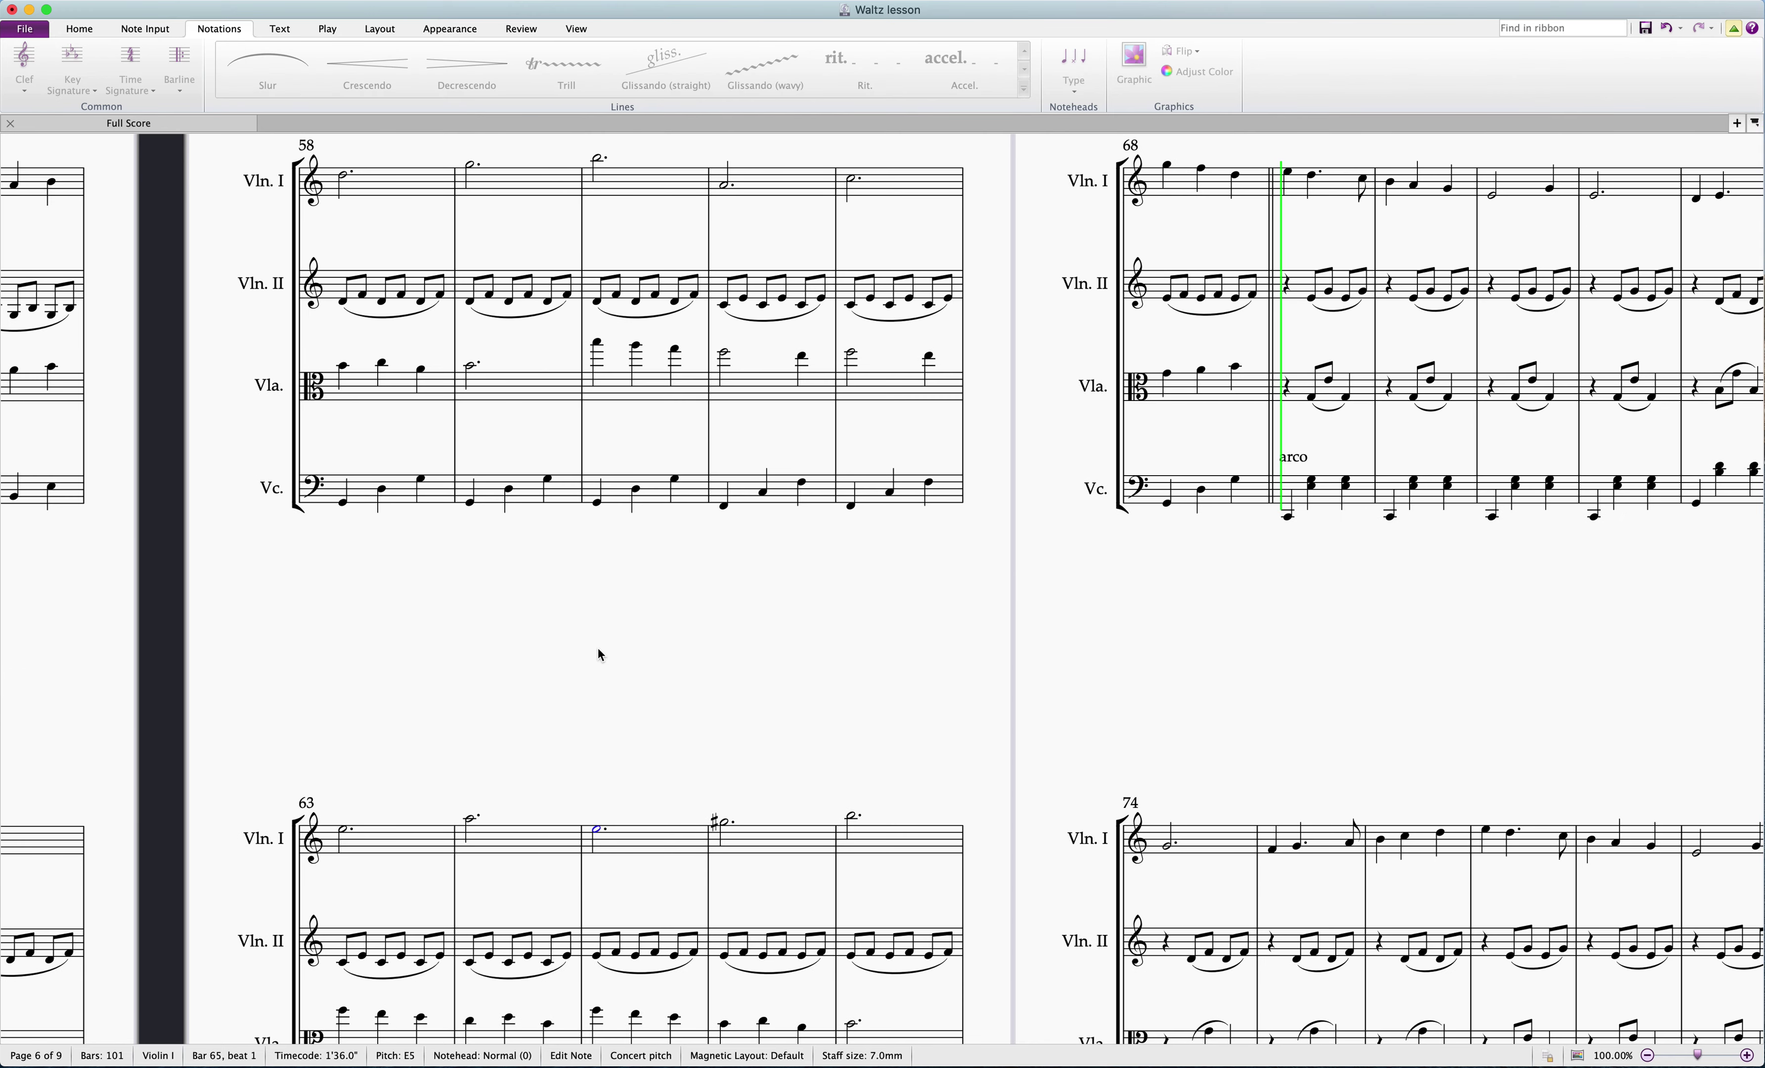
key(space)
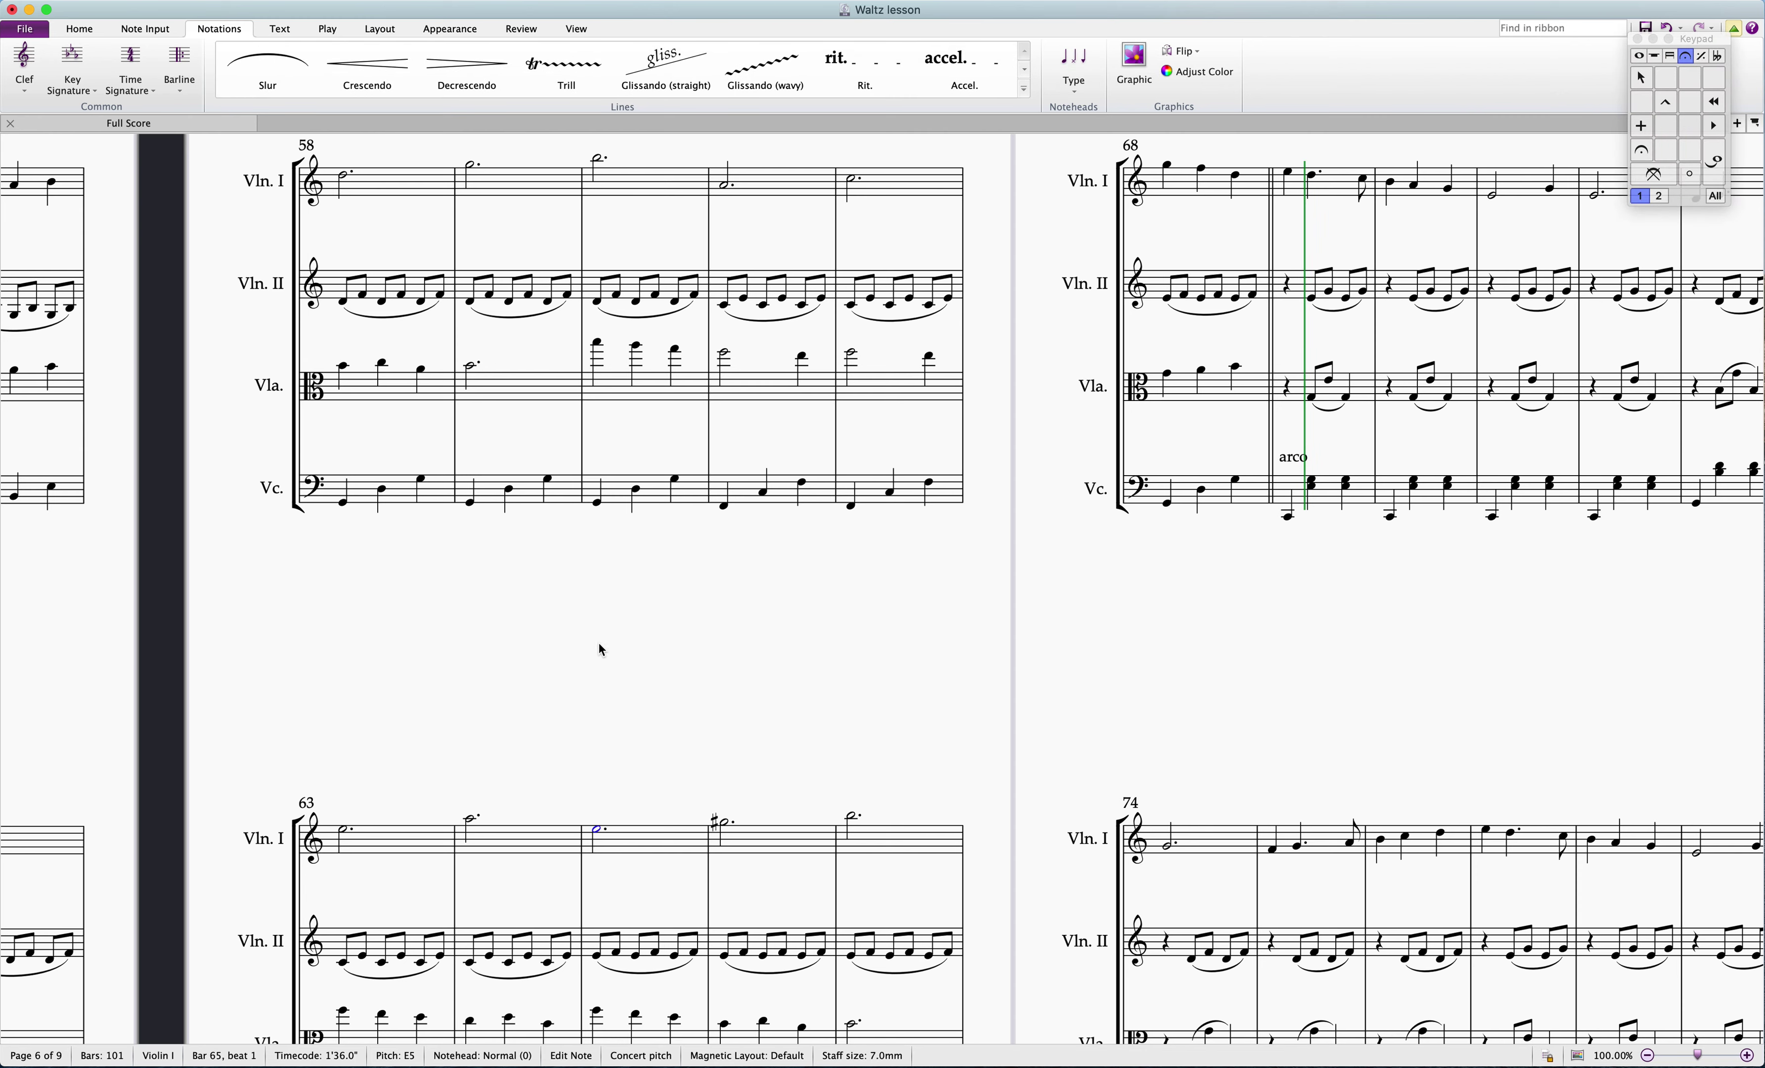